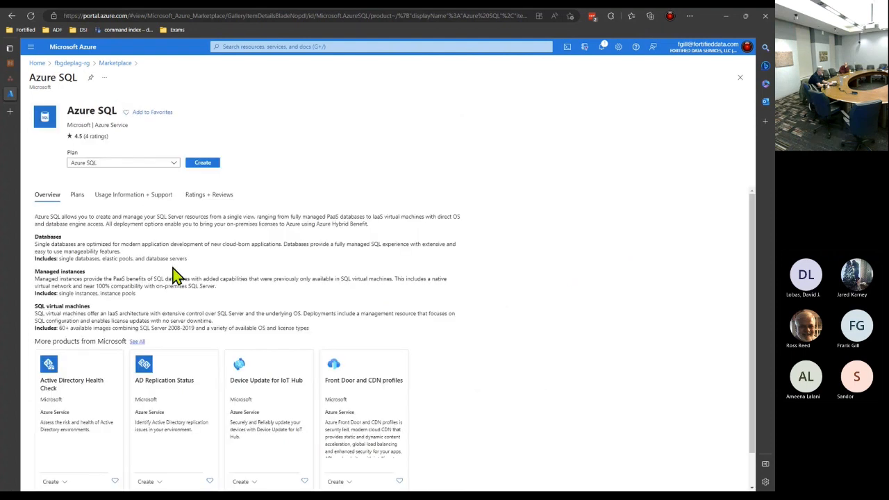
Start creating a high-availability SQL virtual machine deployment using the free SQL Server 2022 Developer on Windows Server 2022 image
click(207, 165)
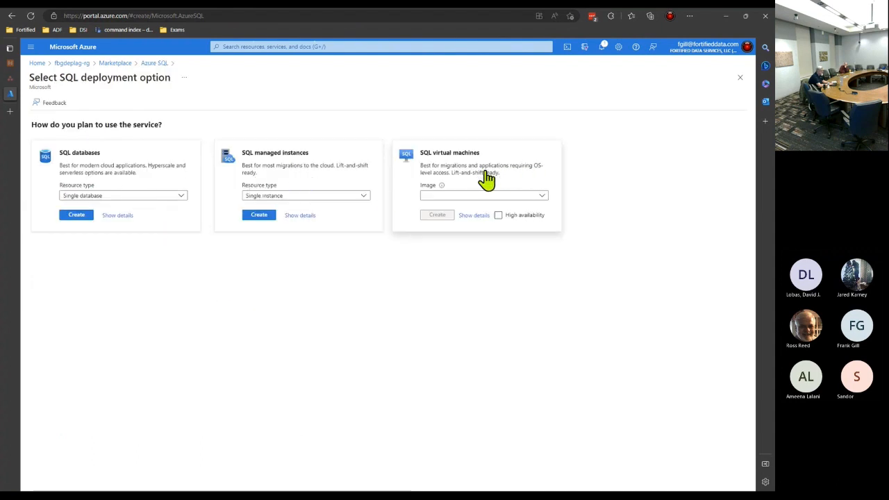
click(542, 197)
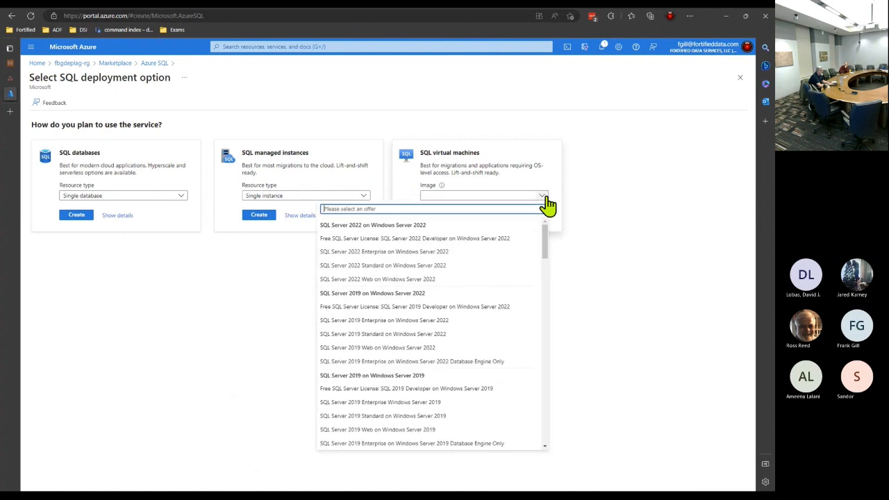
click(467, 241)
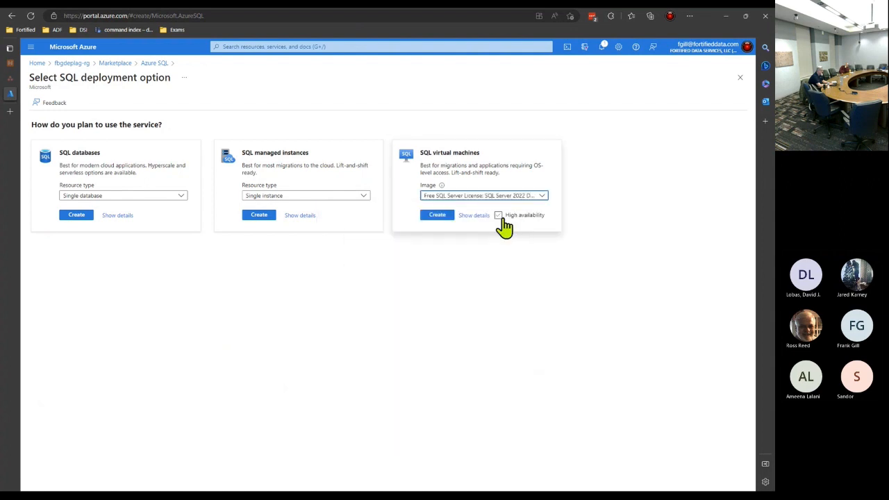
click(498, 216)
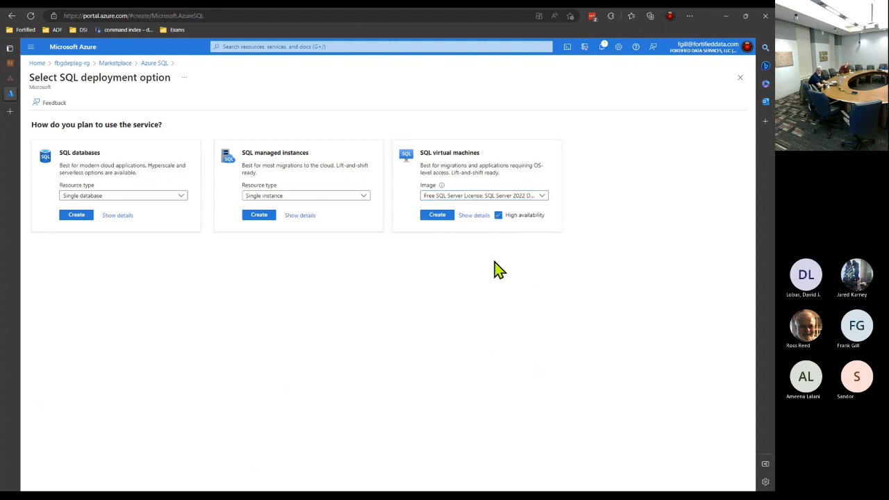
click(445, 221)
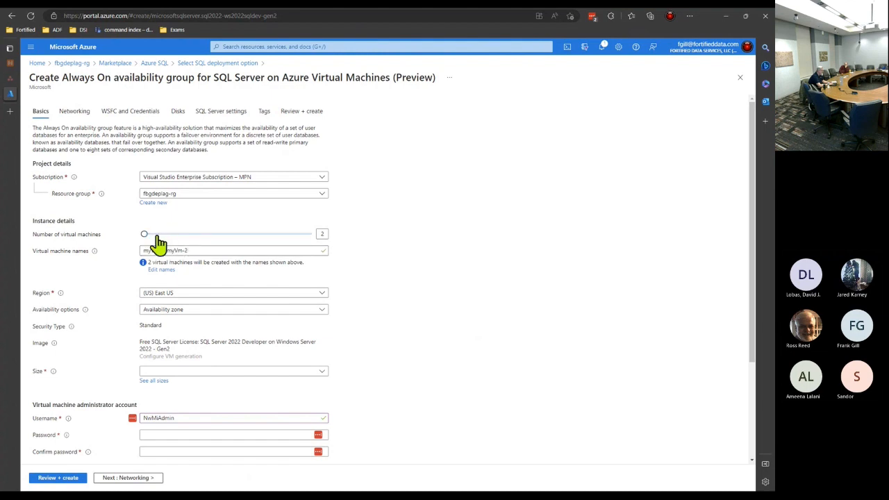
drag(144, 234, 159, 234)
click(306, 236)
drag(312, 240, 232, 232)
Name the two virtual machines fbgdeplag-vm3 and fbgdeplag-vm4
click(163, 270)
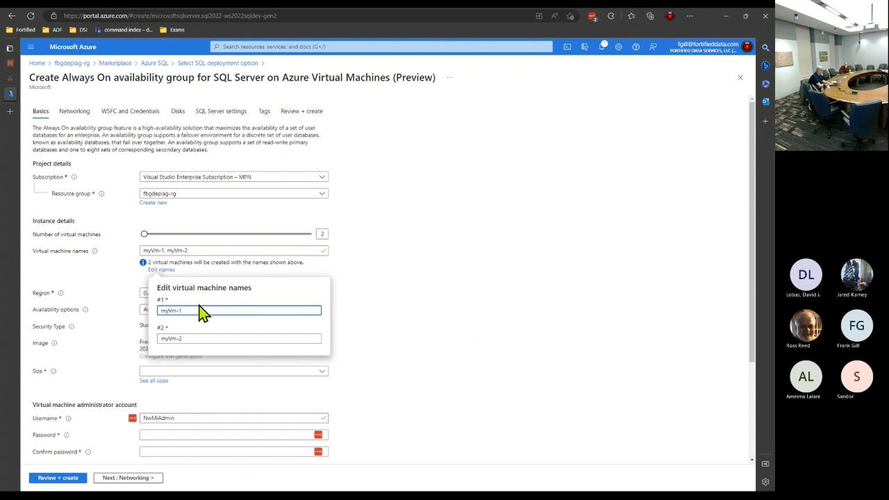
drag(182, 310, 126, 311)
text(fbgdeplag-vm3)
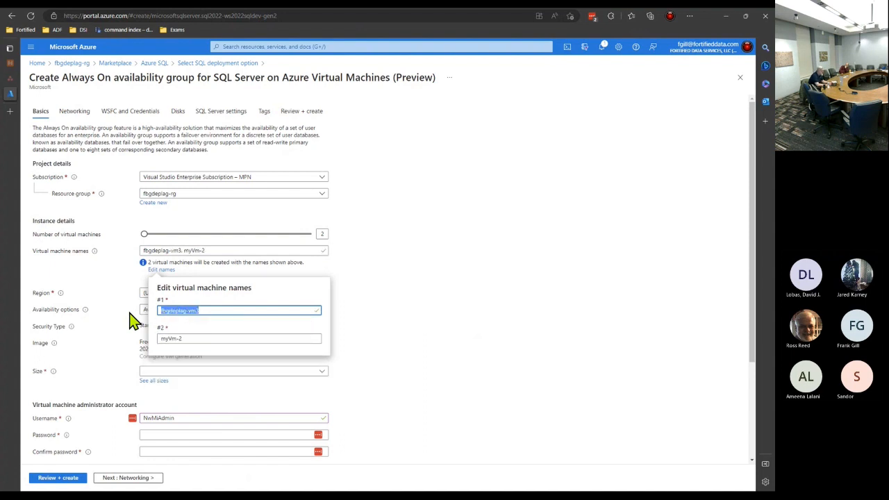
key(Tab)
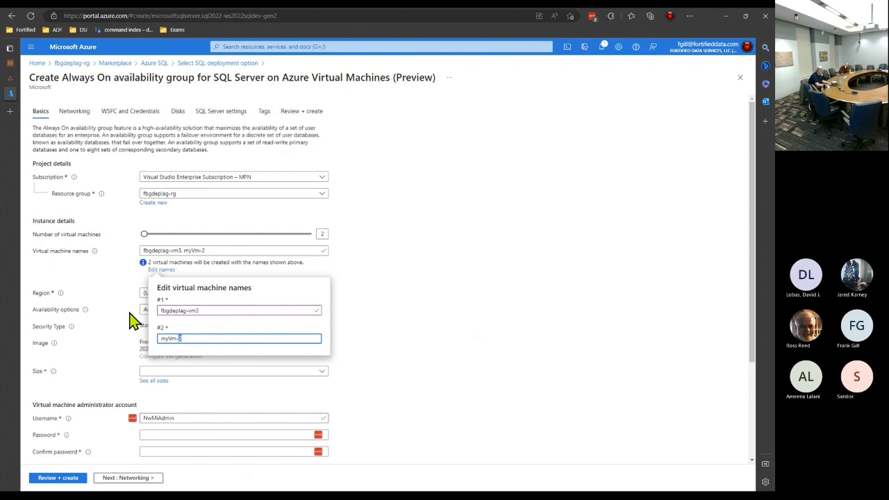
text(fbgdeplag-vm3)
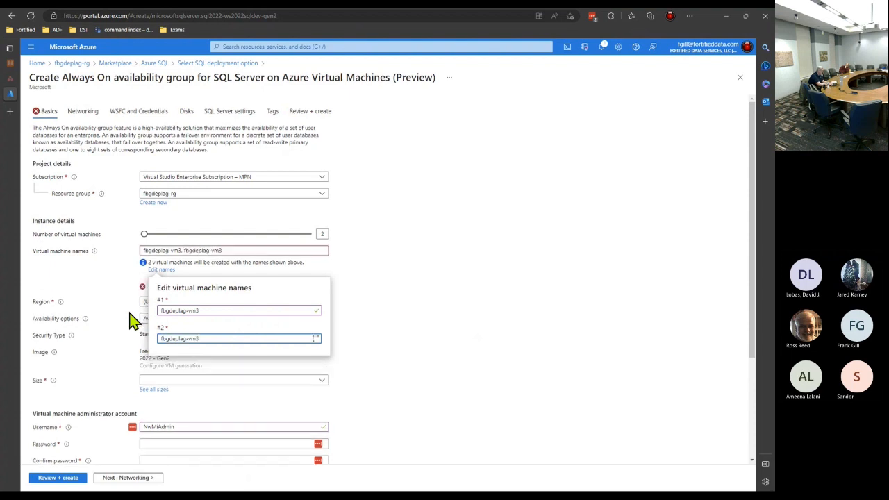
click(389, 316)
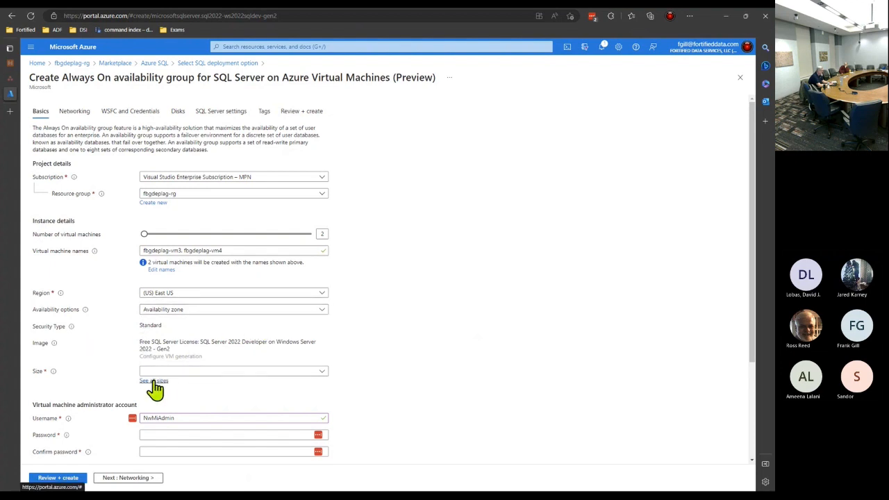
Choose the D2s_v3 size with 2 vCPUs and 8 GiB memory for the virtual machines
click(322, 375)
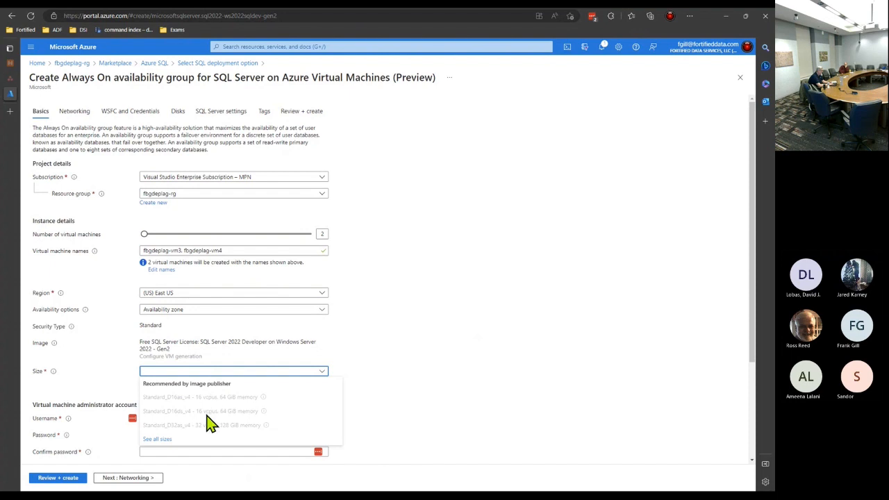
click(156, 440)
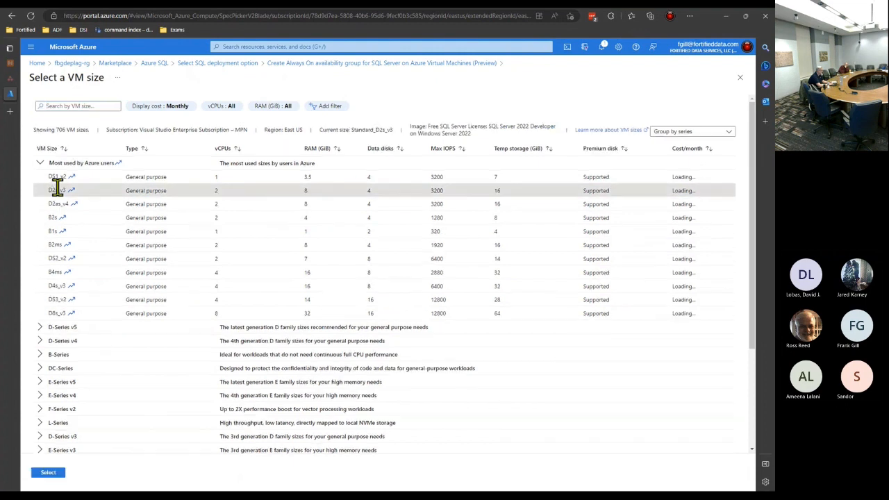
click(50, 475)
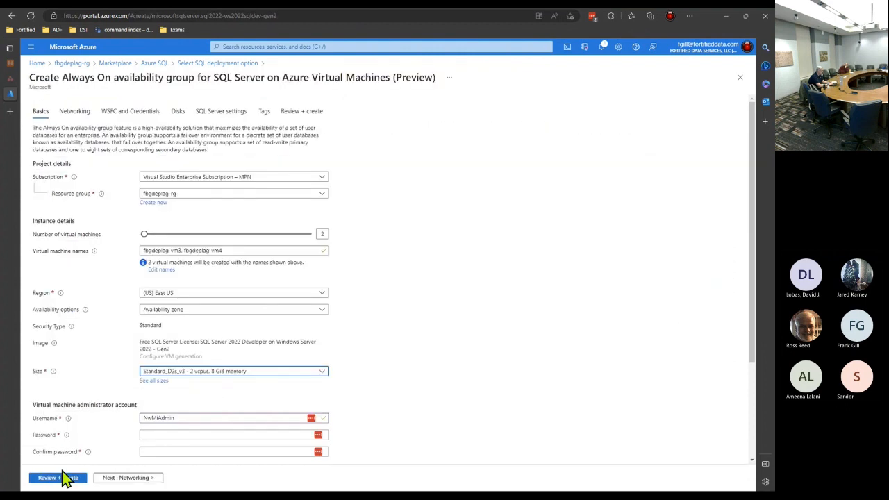
Set the virtual machine administrator username to skreebylocal
click(210, 417)
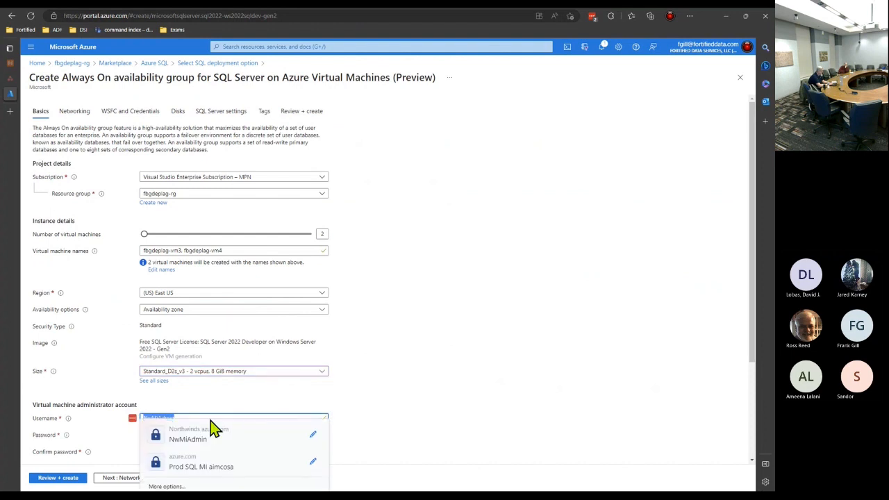
text(skreeby)
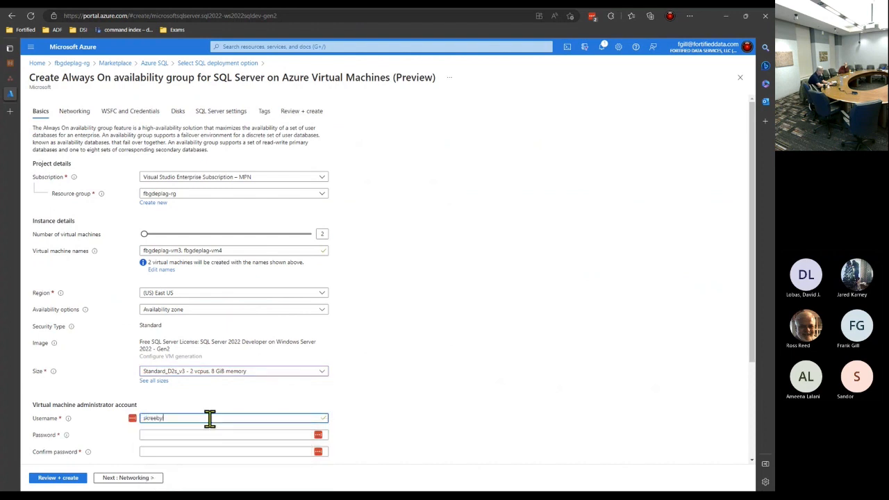
text(local)
key(Tab)
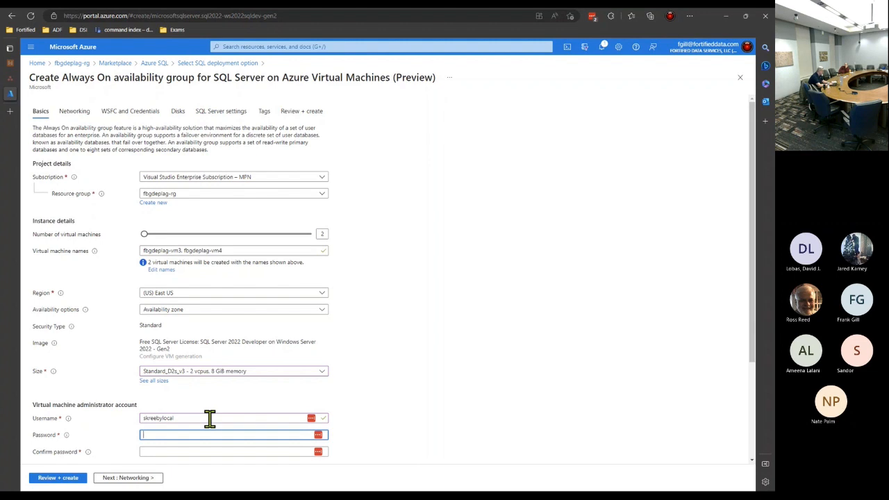
Enter and confirm the virtual machine administrator password
text(••••••)
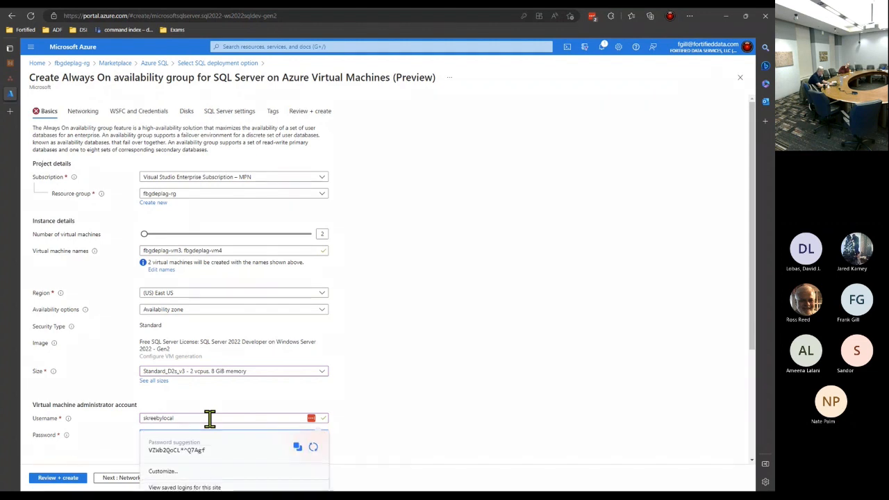
key(Tab)
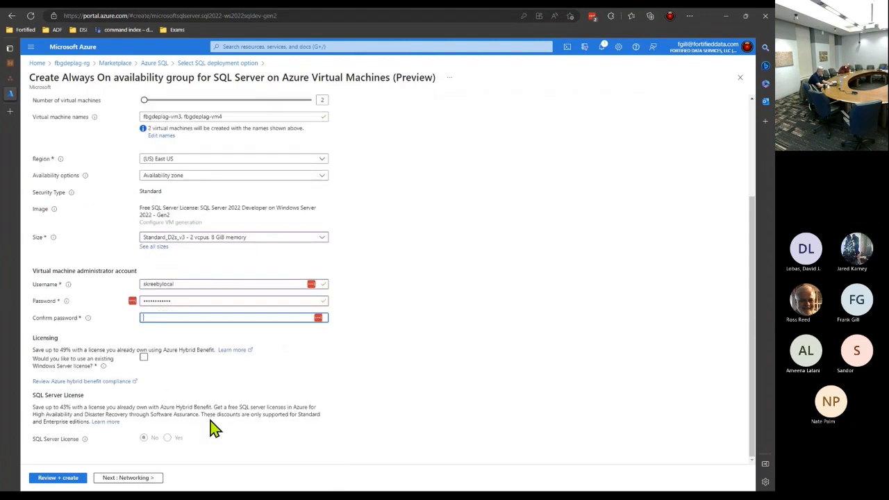
text(••••)
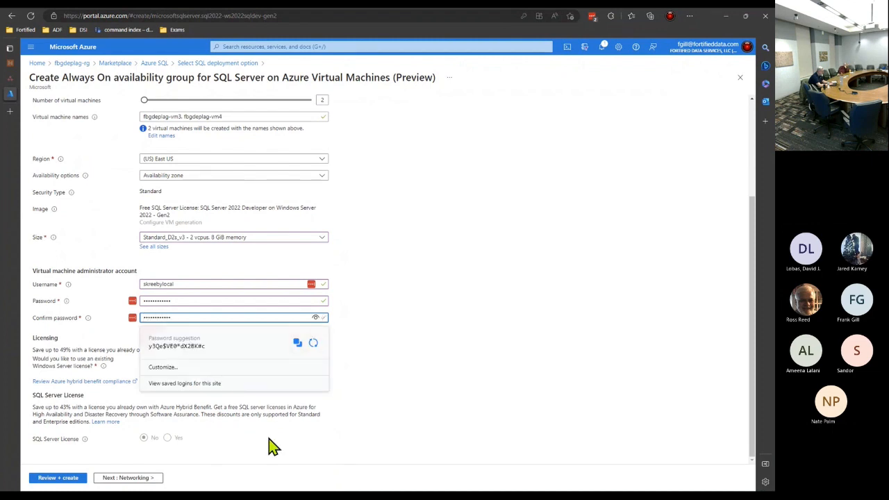
click(393, 348)
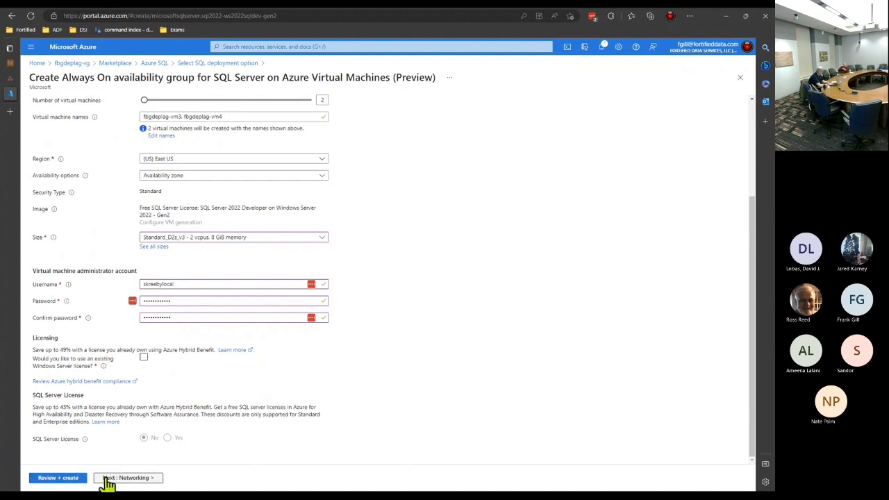
In the networking settings, choose the virtual network fbgdeplag-vn and allow RDP (3389) as the public inbound port
click(148, 485)
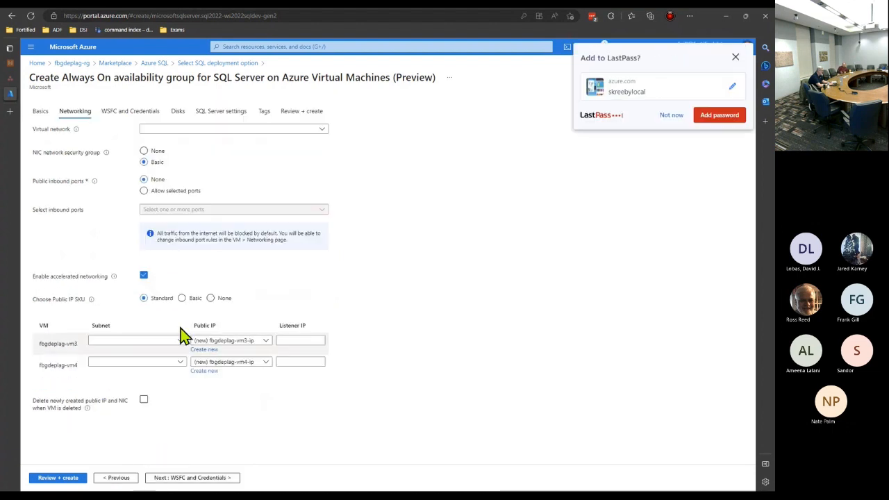
click(324, 131)
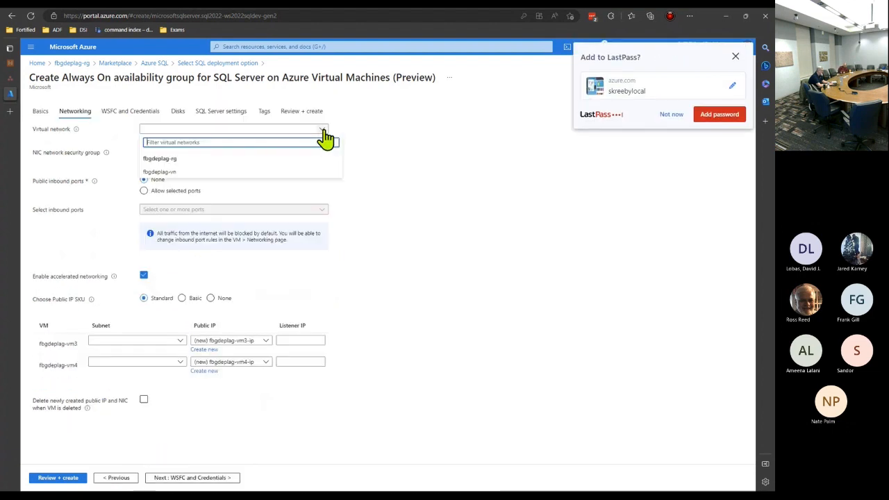
click(206, 173)
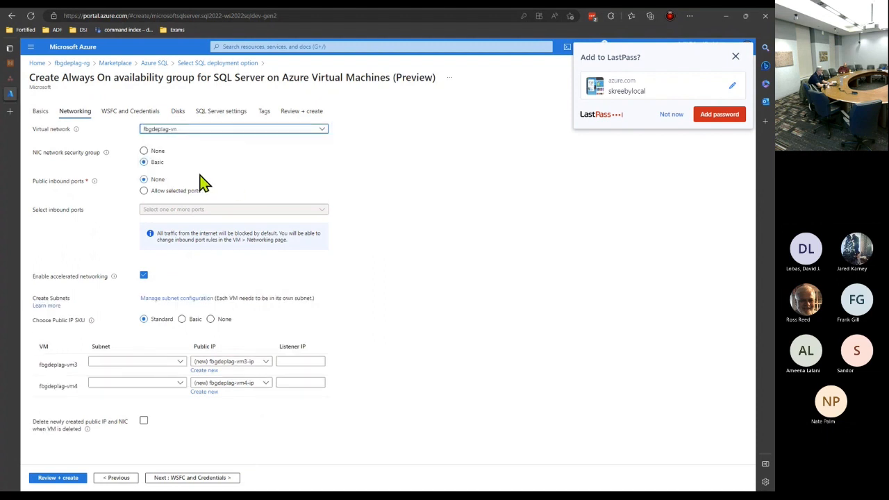
click(144, 191)
click(174, 211)
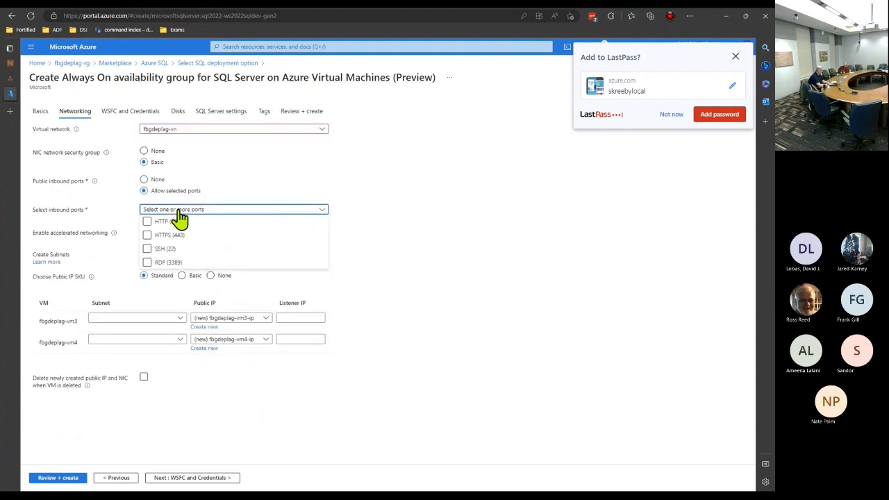
click(148, 263)
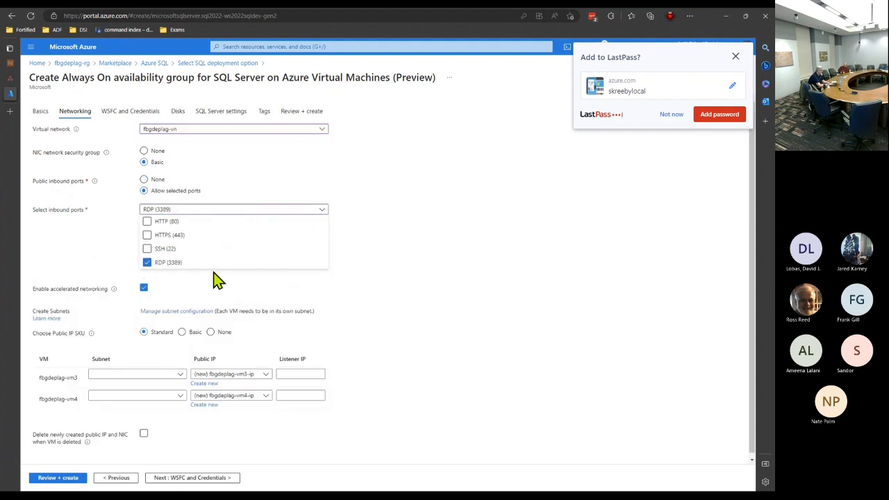
click(383, 256)
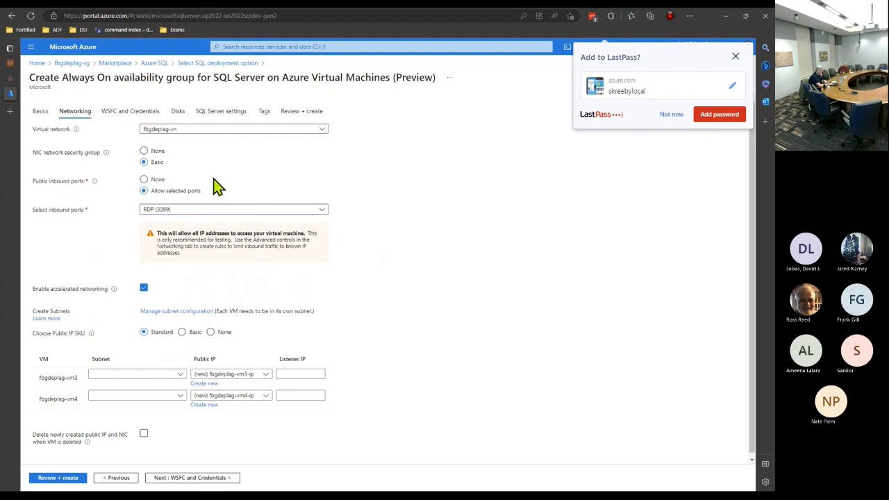
Open the subnet configuration of fbgdeplag-vn and add a subnet named fbgdeplag-sn3 with the range 192.168.3.0/24
click(198, 313)
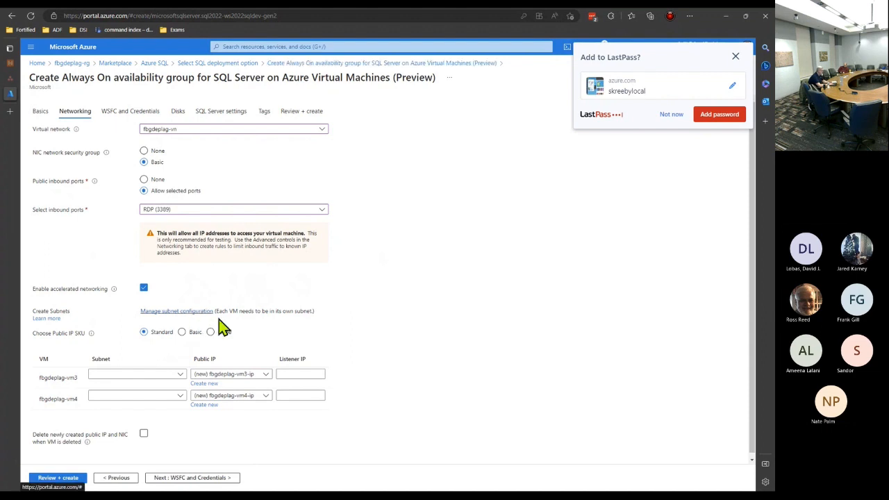
click(736, 56)
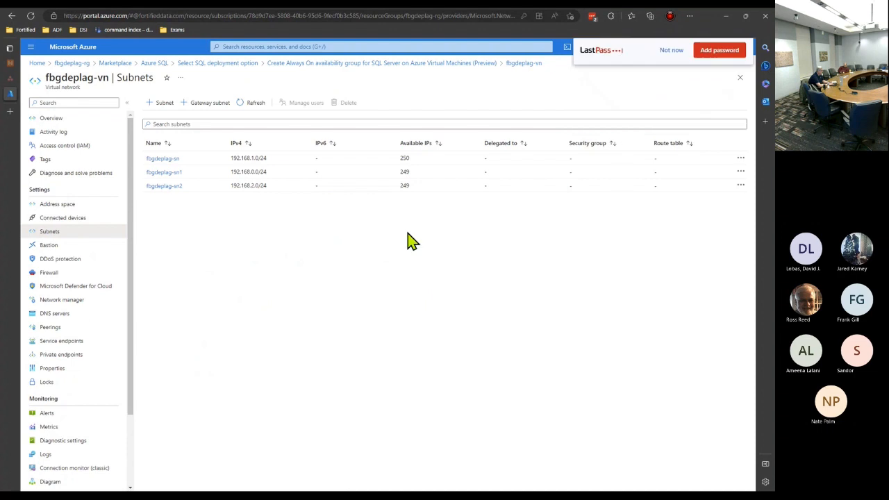
click(166, 110)
text(fb)
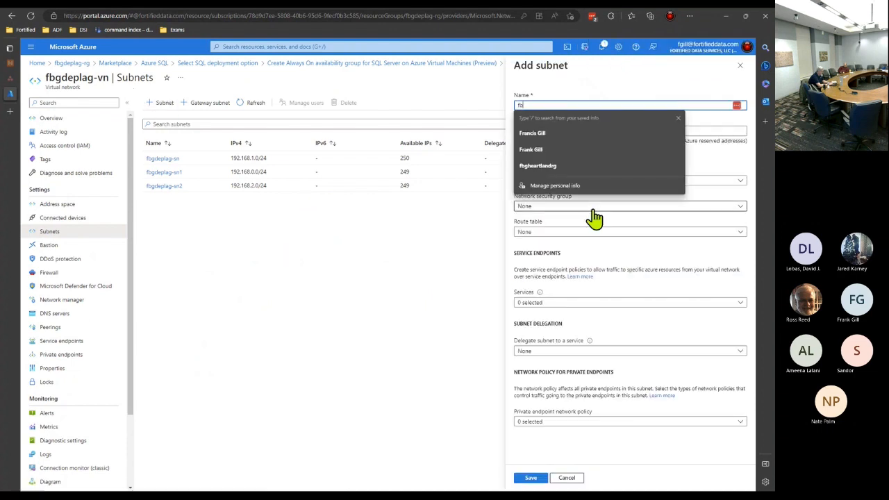
text(gdeplag-sn3)
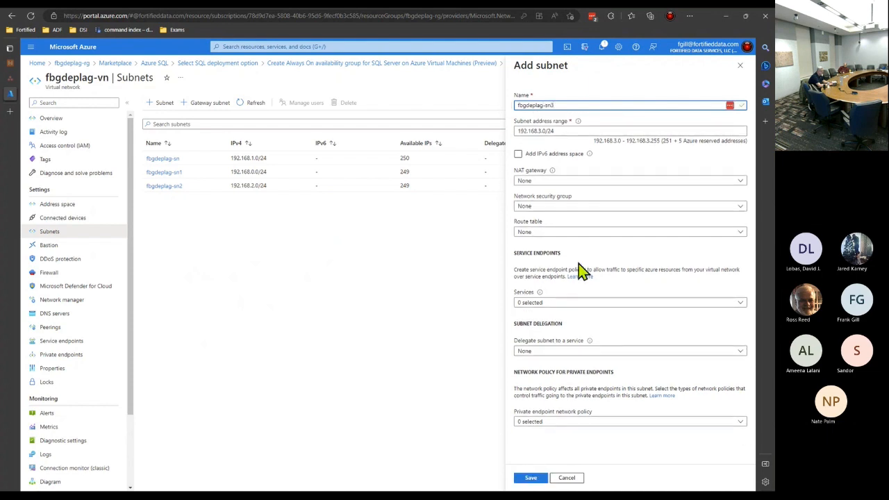
click(528, 481)
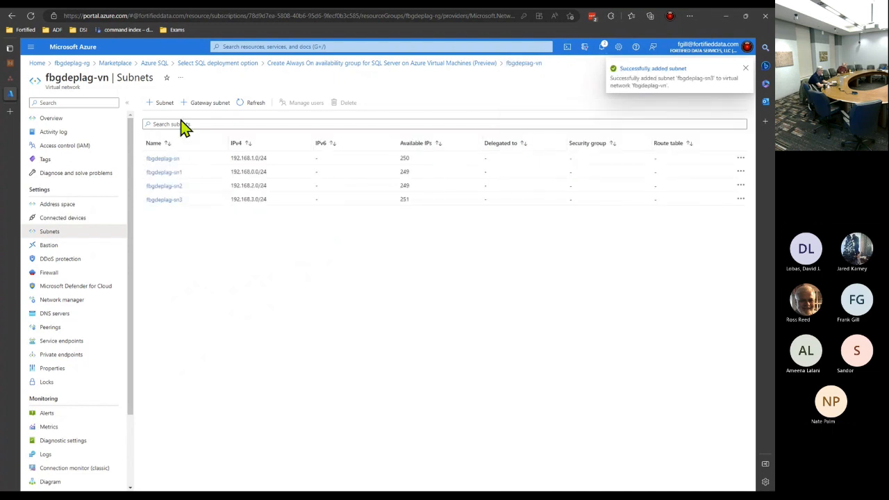
Add a subnet named fbgdeplag-sn4 with the range 192.168.4.0/24 to fbgdeplag-vn and return to the availability group setup
click(161, 103)
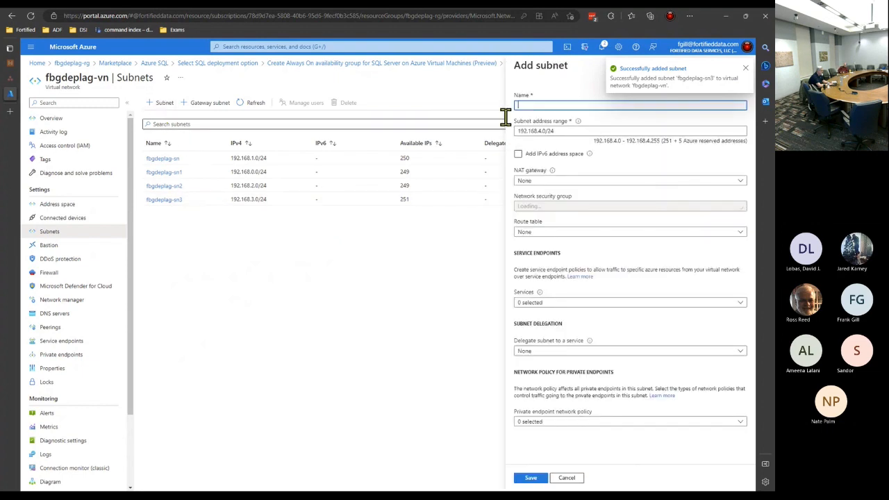
text(fbg)
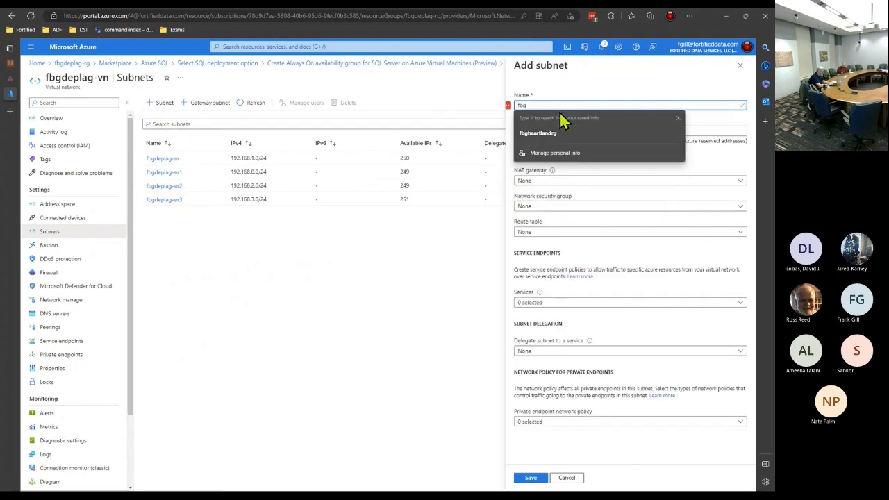
text(deplag-s)
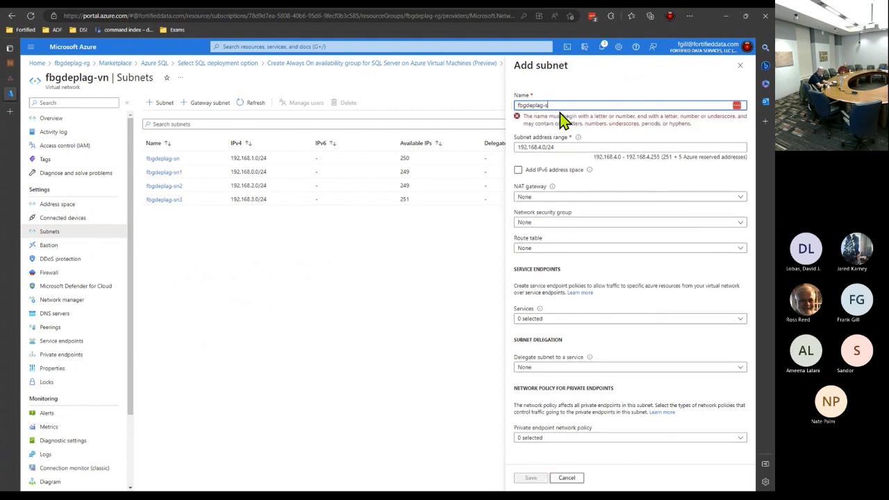
text(n4)
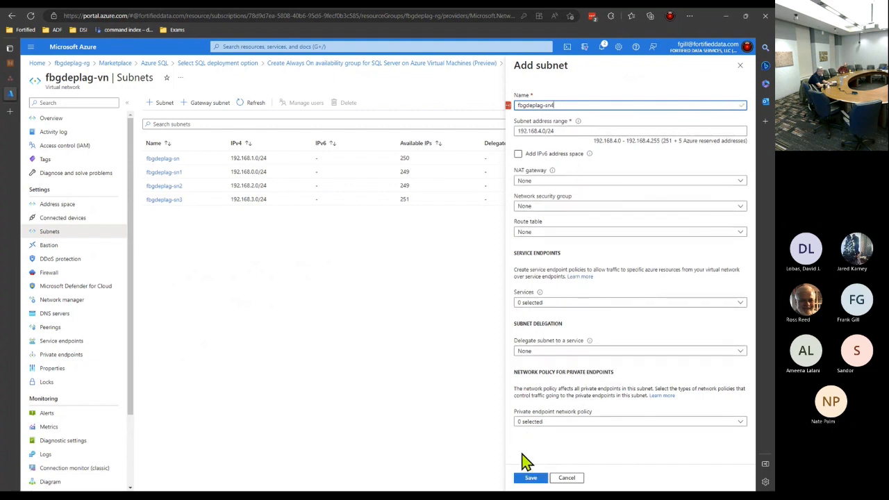
click(530, 478)
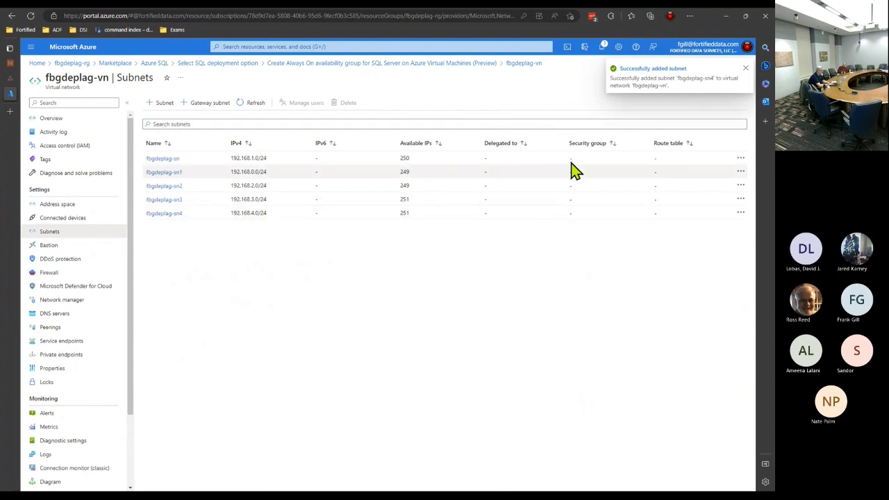
click(745, 69)
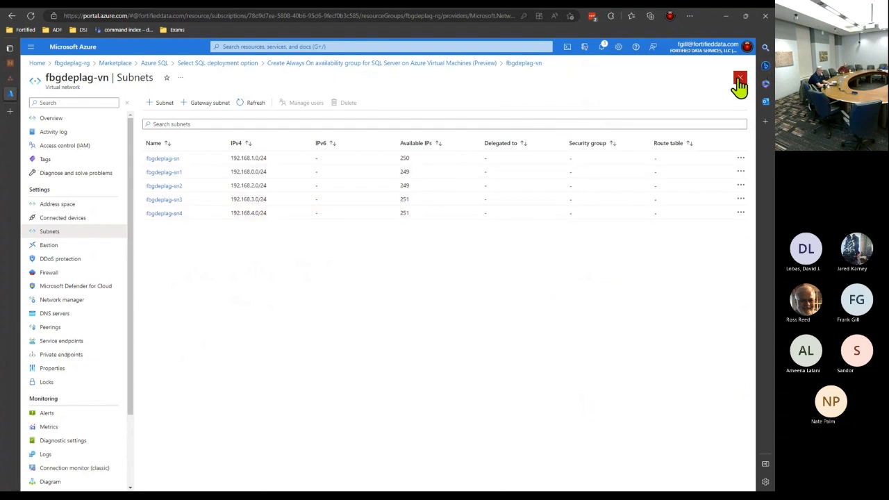
click(740, 77)
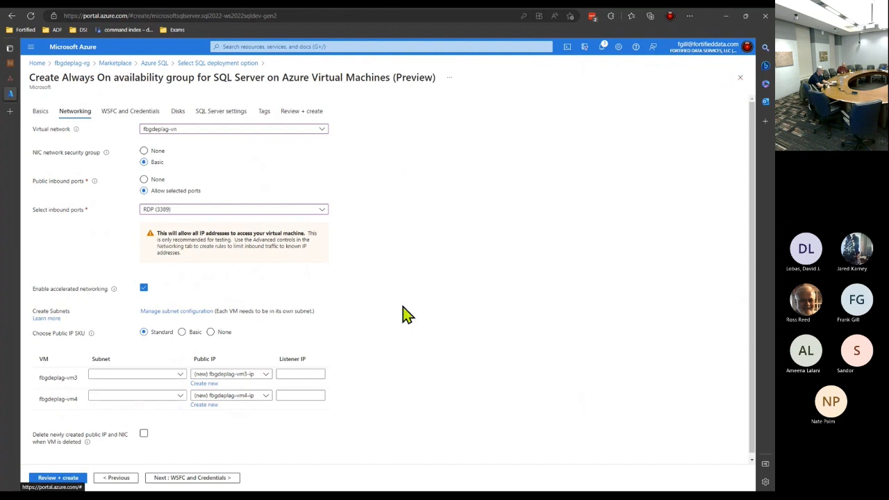
Assign subnet fbgdeplag-sn3 to fbgdeplag-vm3 and fbgdeplag-sn4 to fbgdeplag-vm4, and continue to the WSFC and credentials settings
click(182, 374)
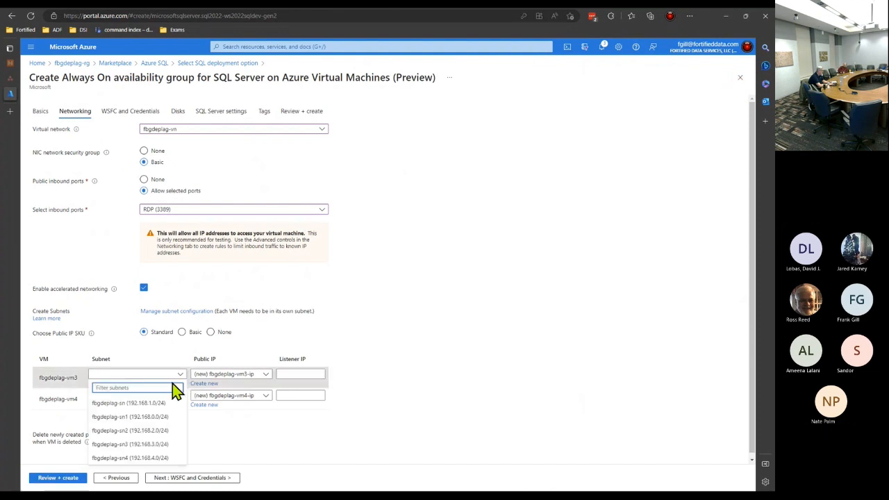
click(150, 446)
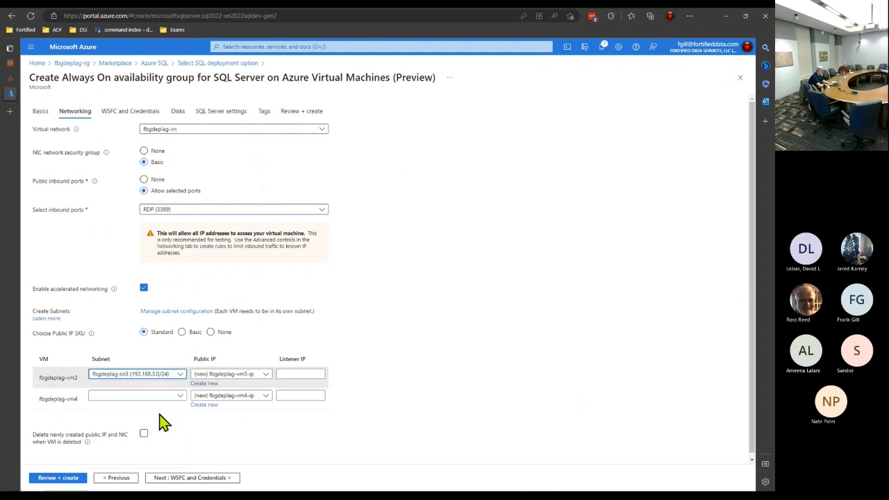
click(182, 396)
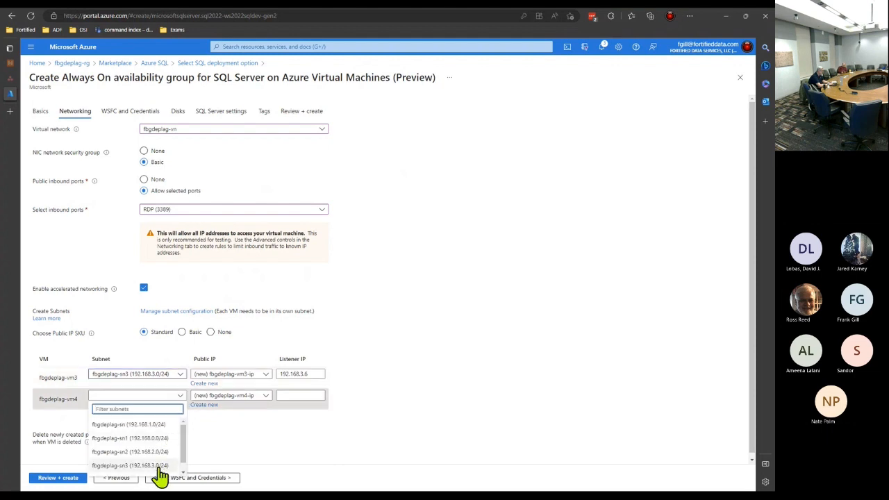
scroll(185, 455, down, 1)
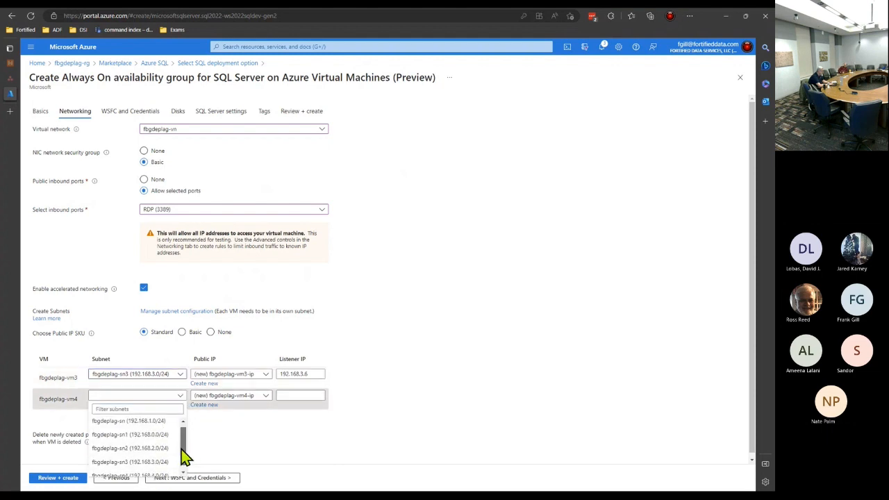
click(159, 470)
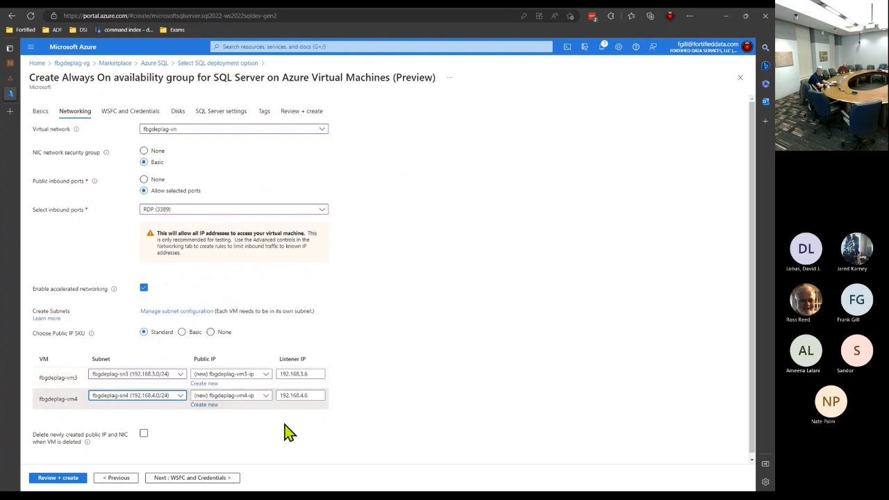
click(143, 434)
click(143, 434)
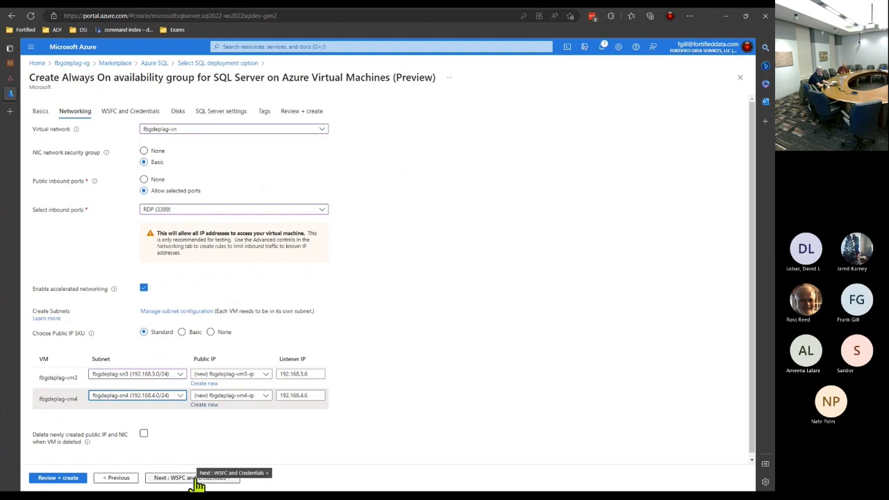
click(227, 484)
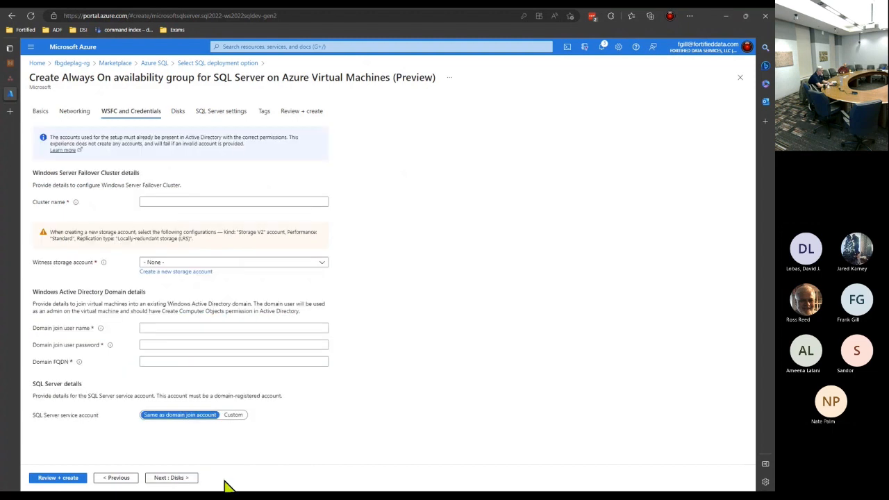
click(172, 200)
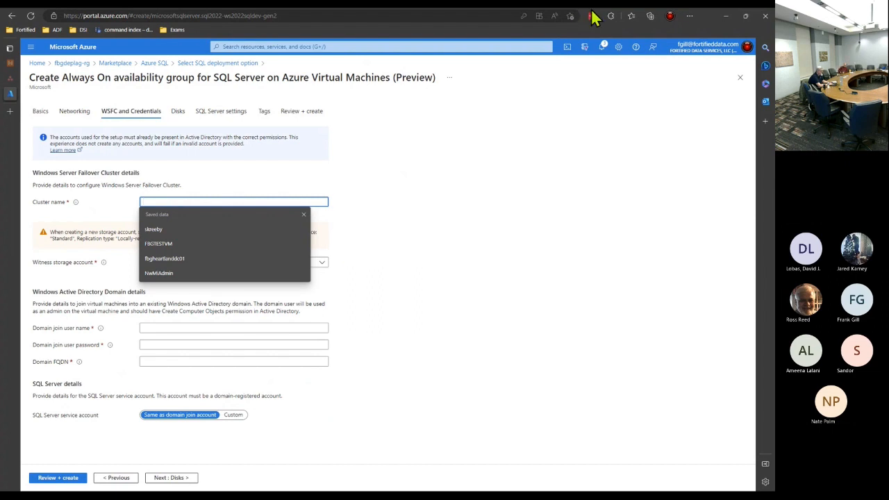
click(499, 149)
key(alt+Tab)
key(alt+Tab)
key(alt+Tab)
key(alt+Tab)
key(alt+Tab)
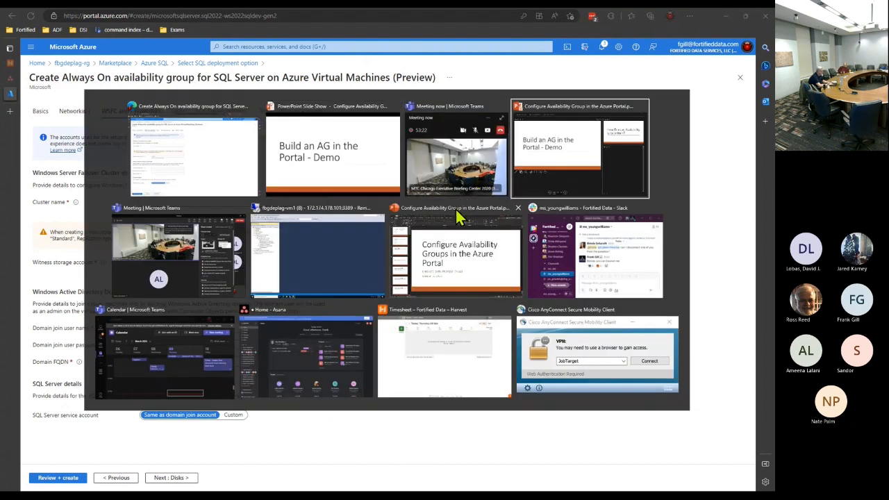
key(alt+shift+Tab)
key(alt+shift+Tab)
key(alt+shift+Tab)
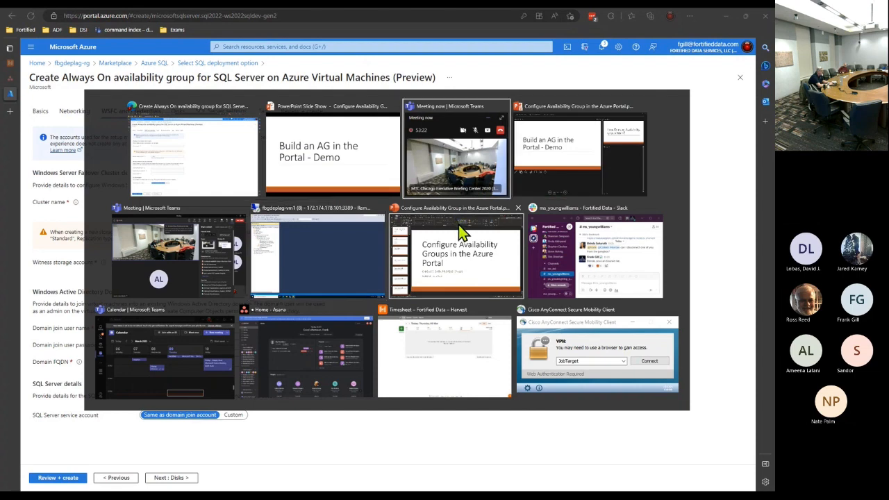
key(alt+shift+Tab)
key(alt+shift+Tab)
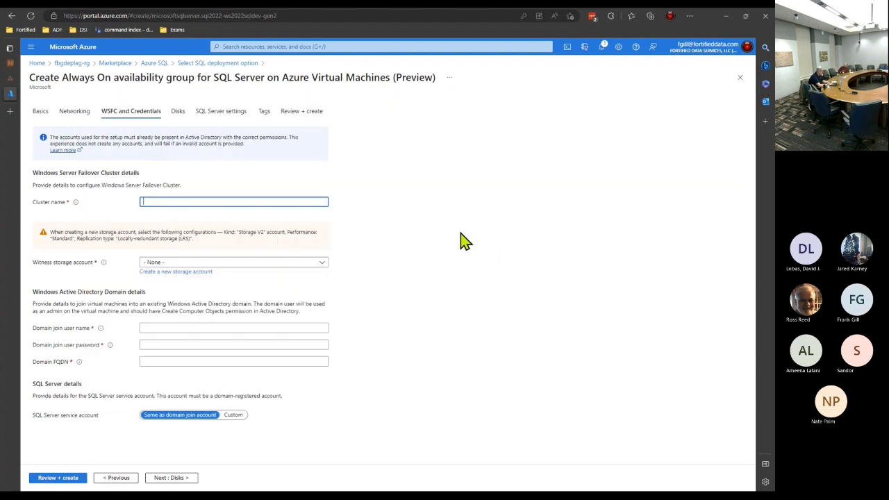
Duplicate the portal's browser tab and open the fbgdeplag-dc virtual machine from the portal home in the copy
right_click(10, 95)
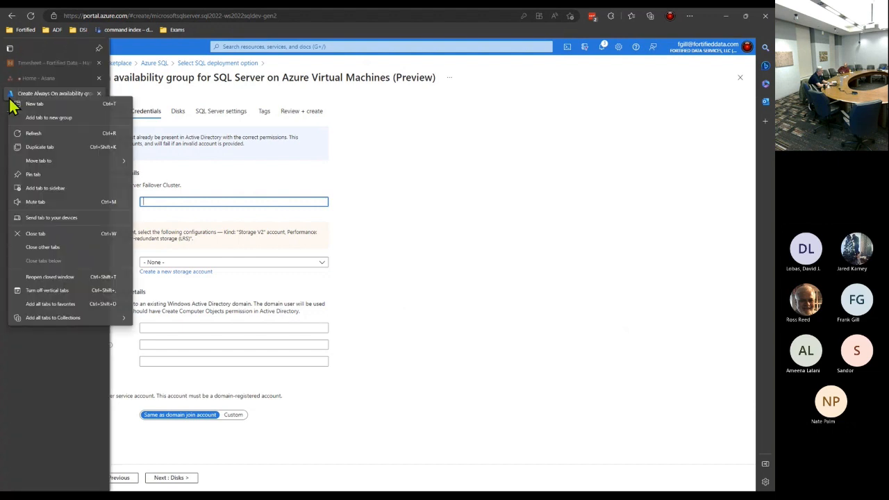
click(78, 147)
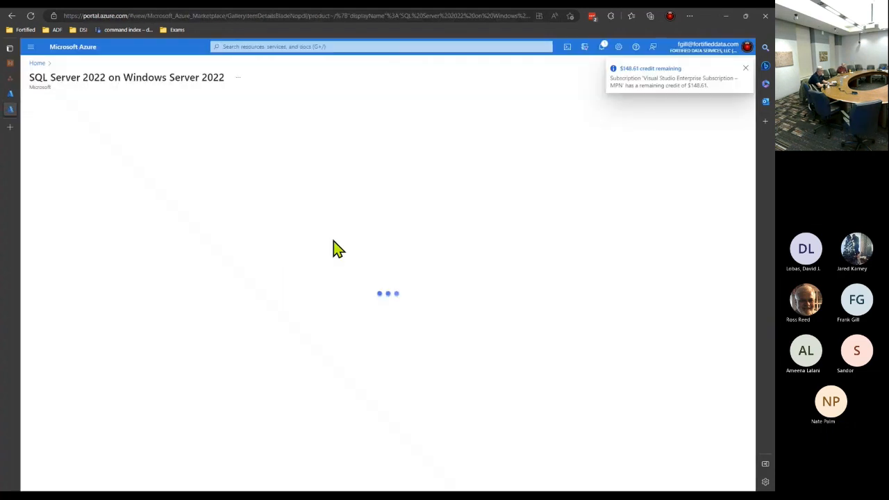
click(33, 64)
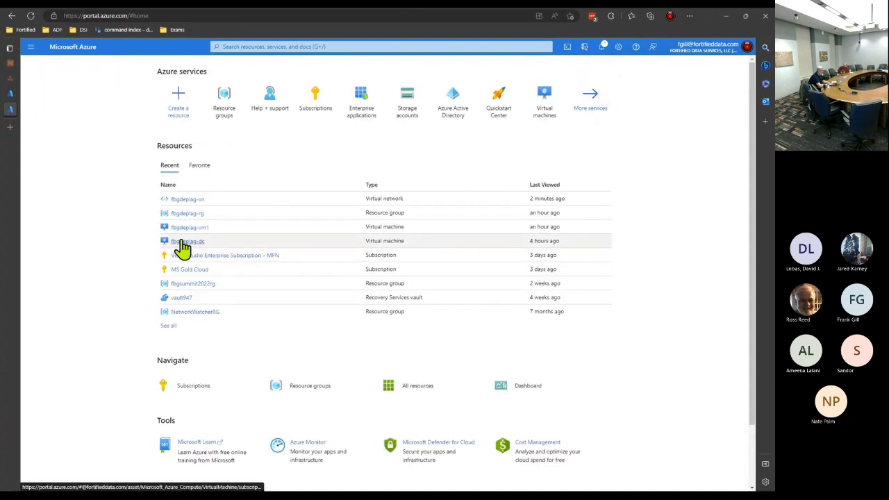
click(184, 243)
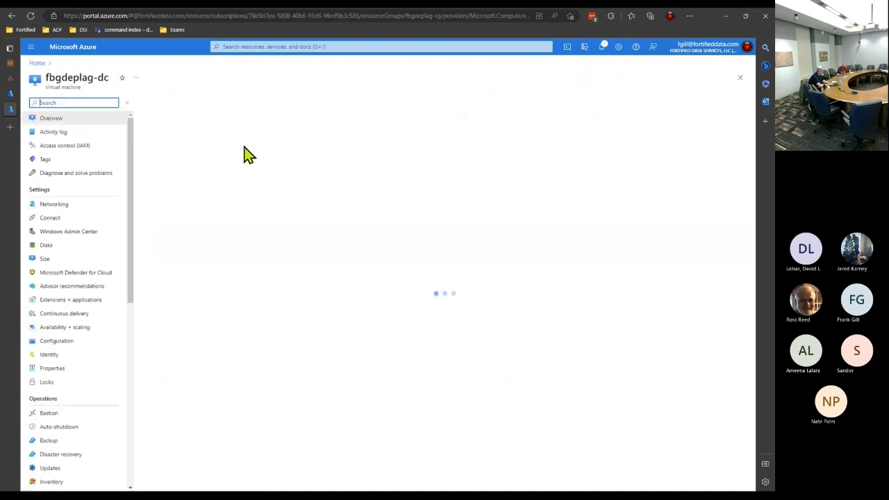
Download the RDP file for fbgdeplag-dc and open it to start a remote desktop connection
click(161, 104)
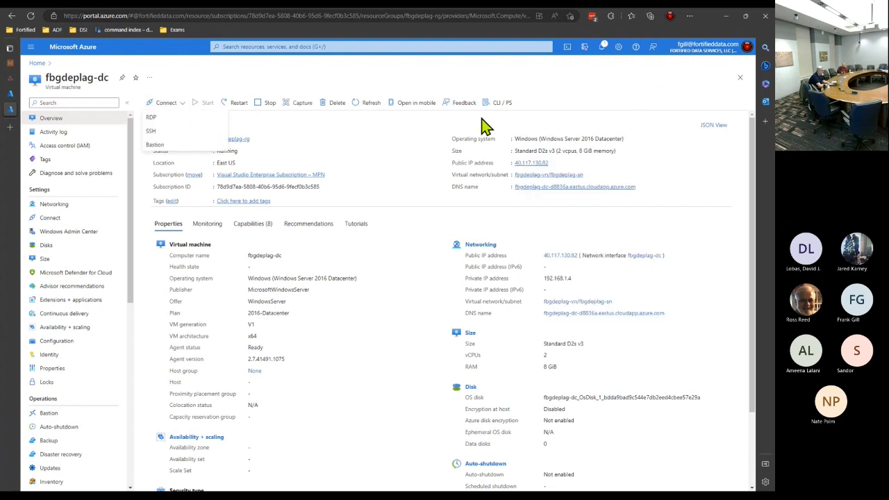
click(153, 117)
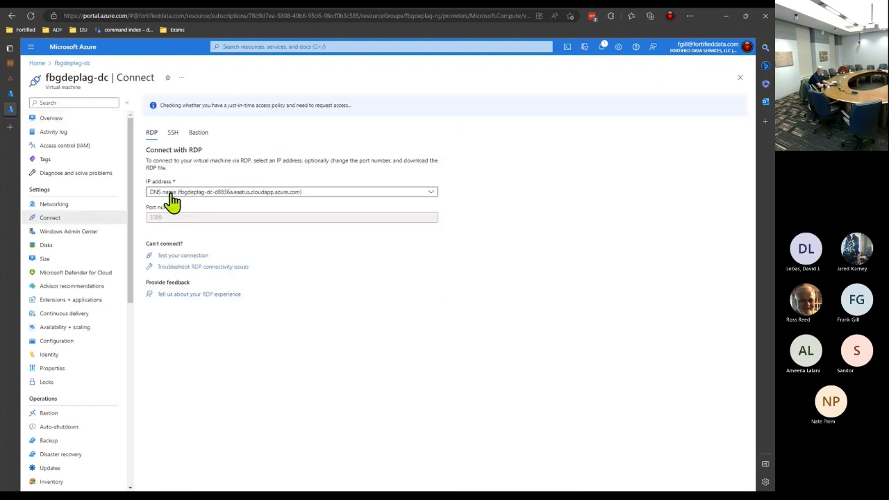
click(188, 304)
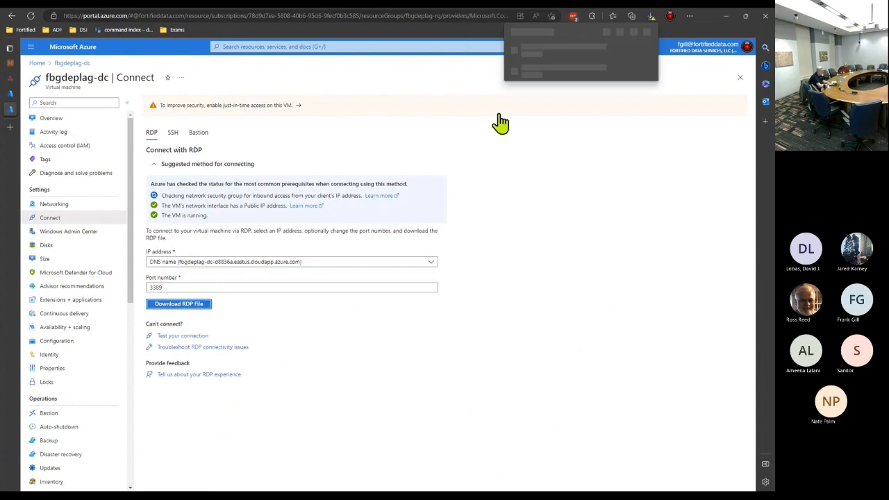
click(560, 71)
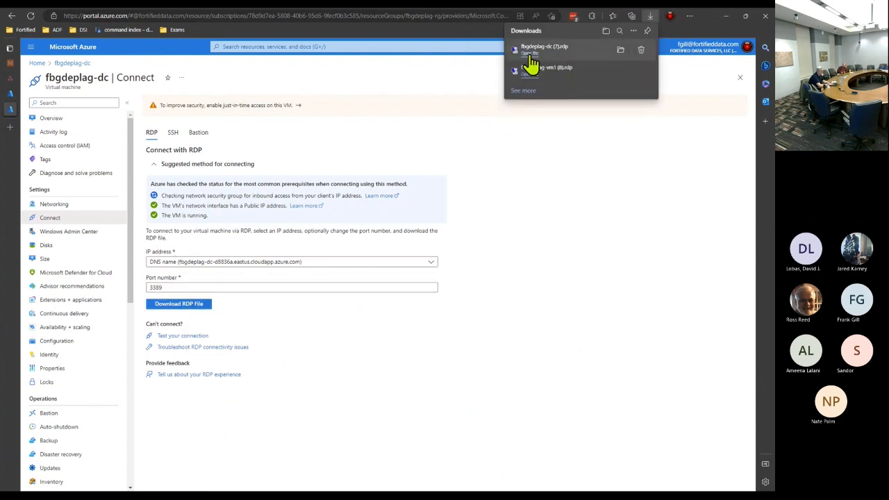
click(530, 57)
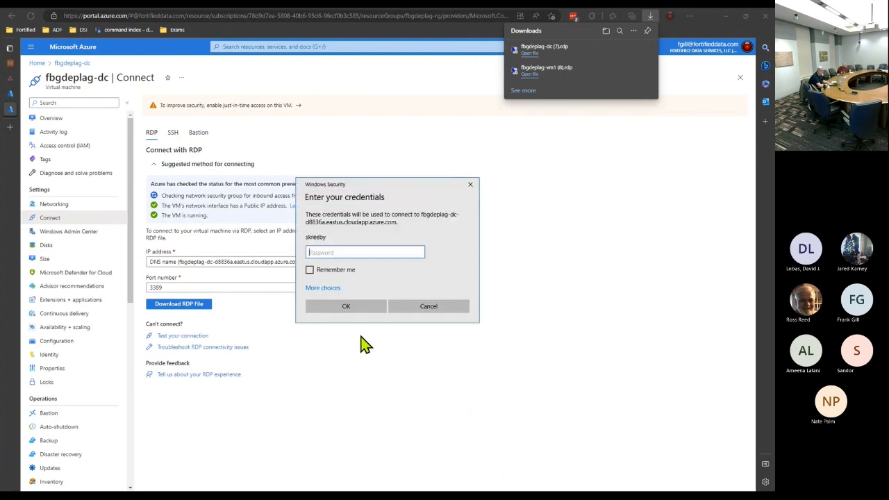
Enter the account password to sign in to the fbgdeplag-dc remote desktop session
text(••••••••••••)
key(Return)
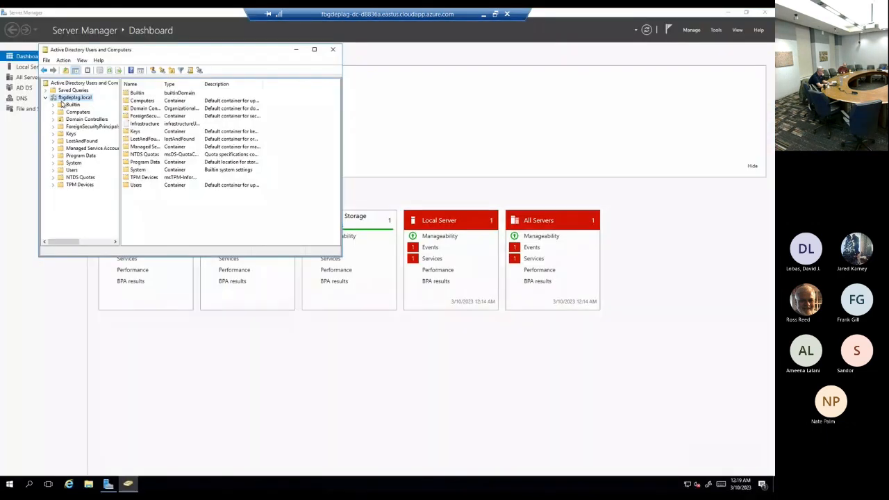
Create a computer object named fbgdeplag-cl2 in the Computers container of fbgdeplag.local and list that container with full names
right_click(76, 112)
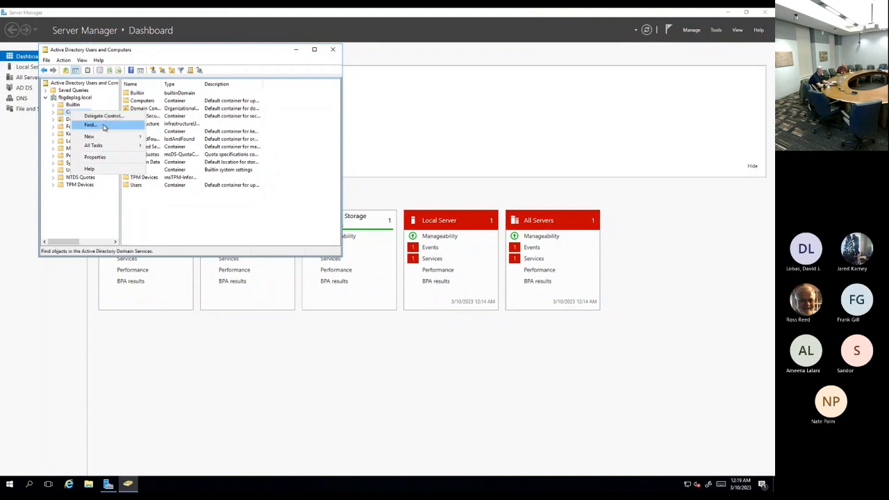
mouse_move(132, 138)
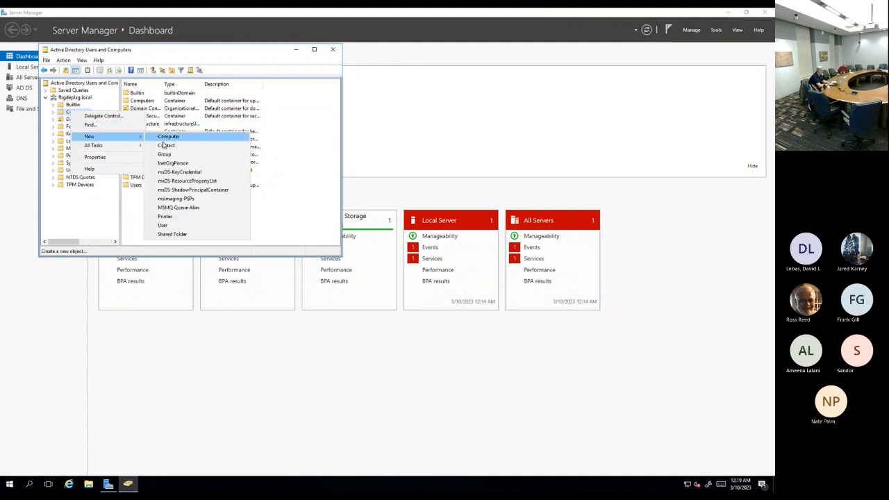
click(191, 136)
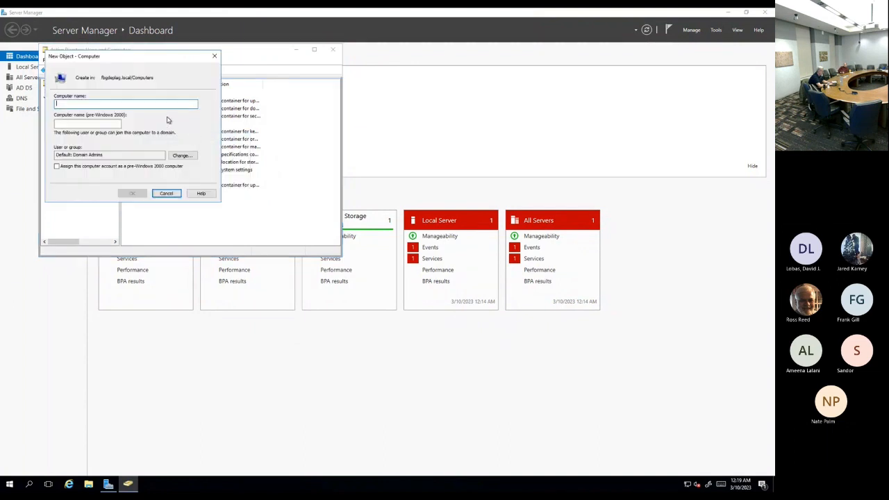
text(fbgdeplag-cl2)
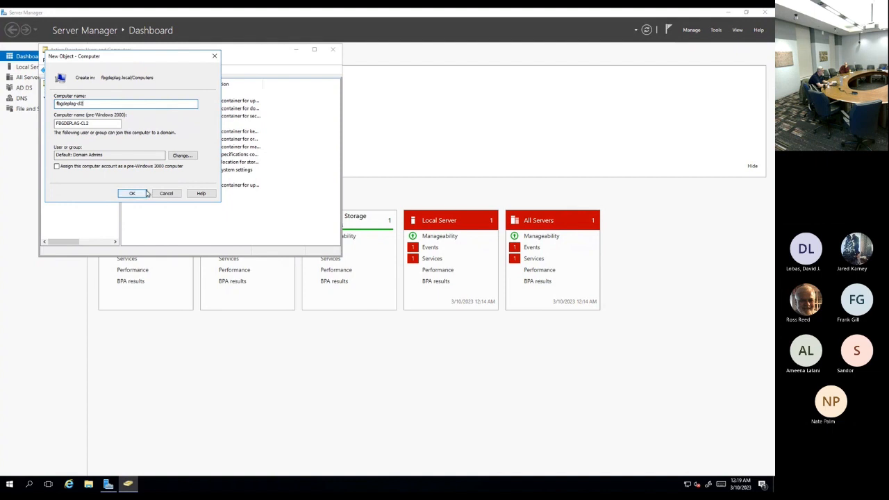
click(133, 194)
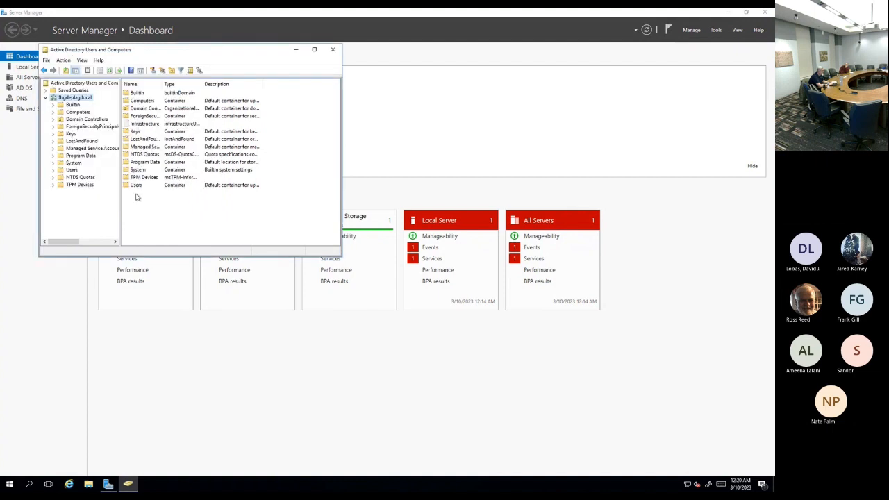
click(83, 113)
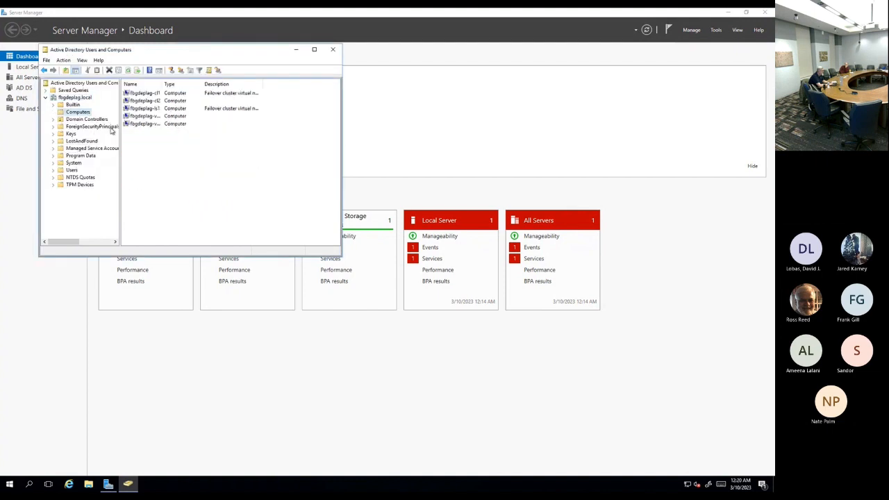
double_click(163, 83)
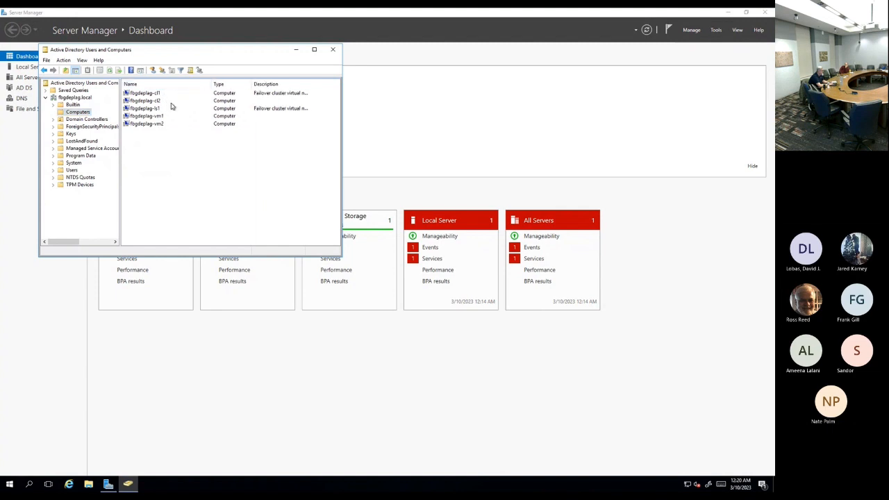
Disable the fbgdeplag-cl2 computer account in the Computers container
click(152, 101)
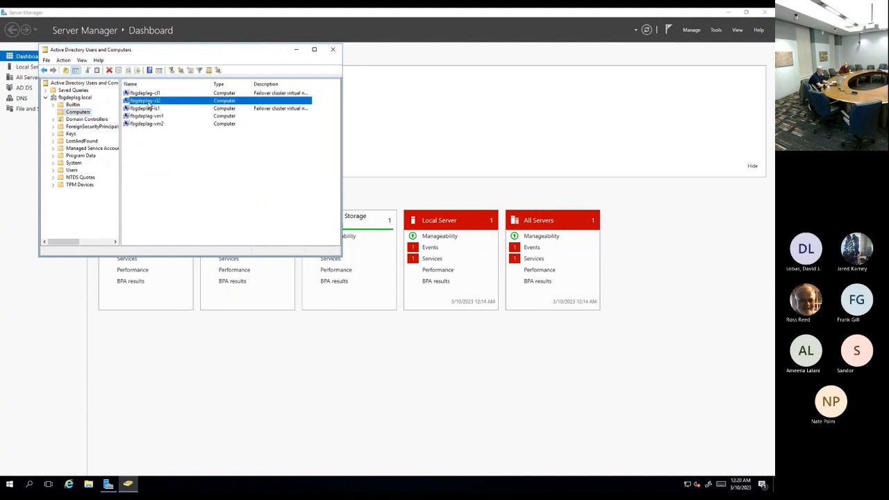
right_click(147, 103)
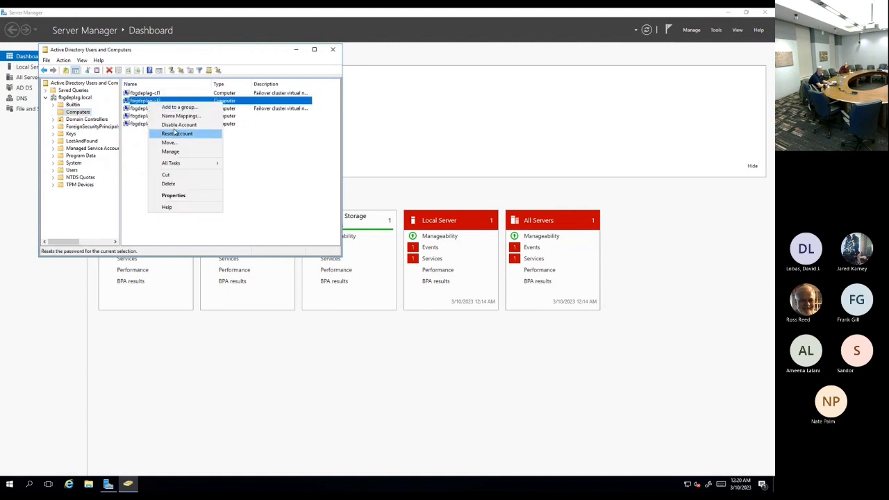
click(180, 125)
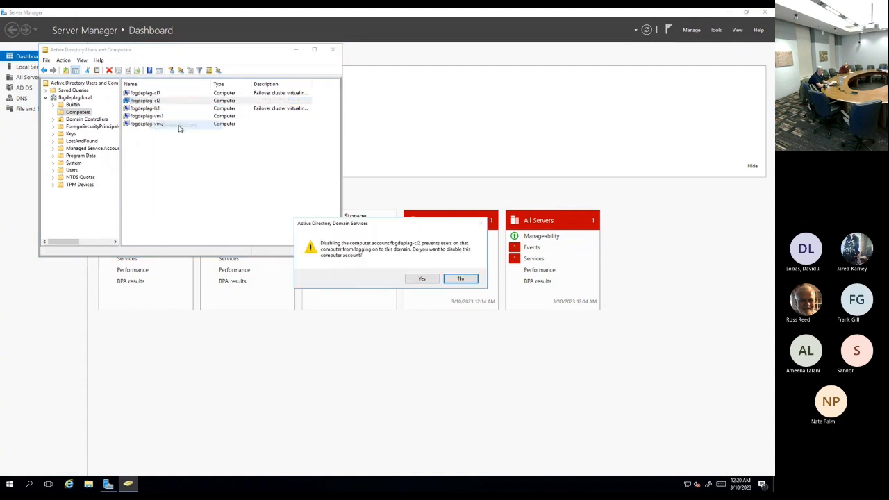
click(421, 280)
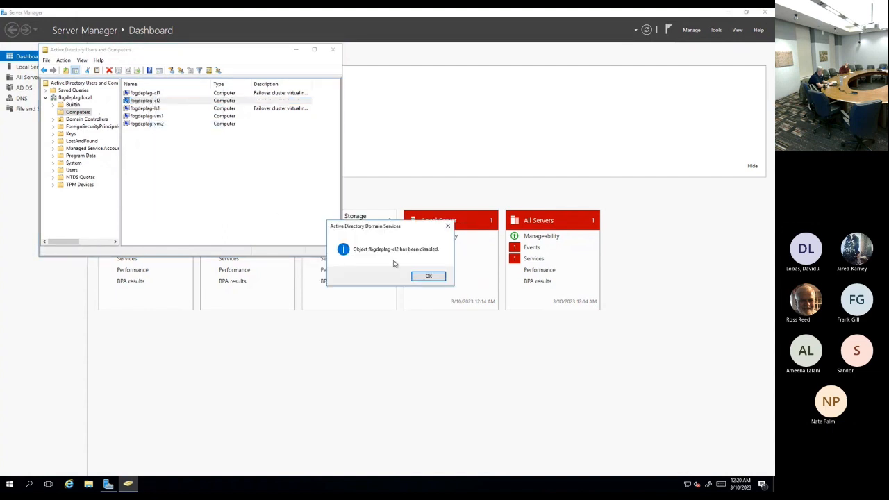
click(428, 276)
Open the Computers container's advanced security settings and start a new permission entry
right_click(80, 113)
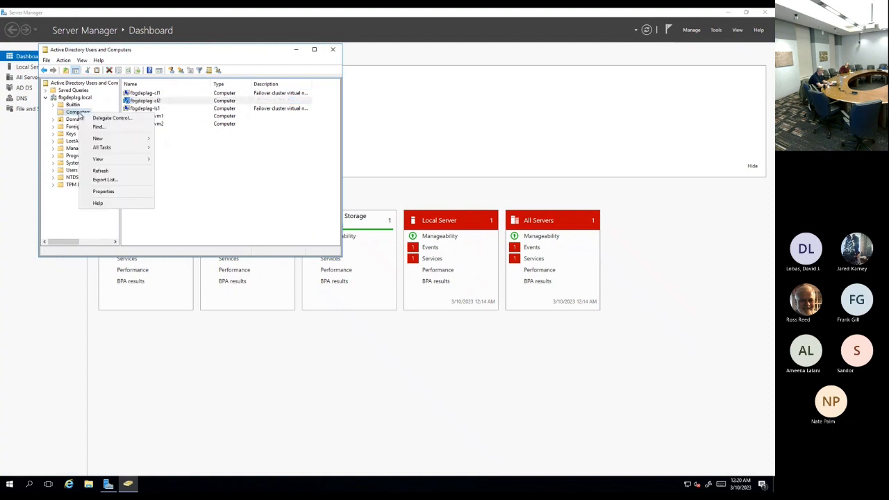
click(82, 61)
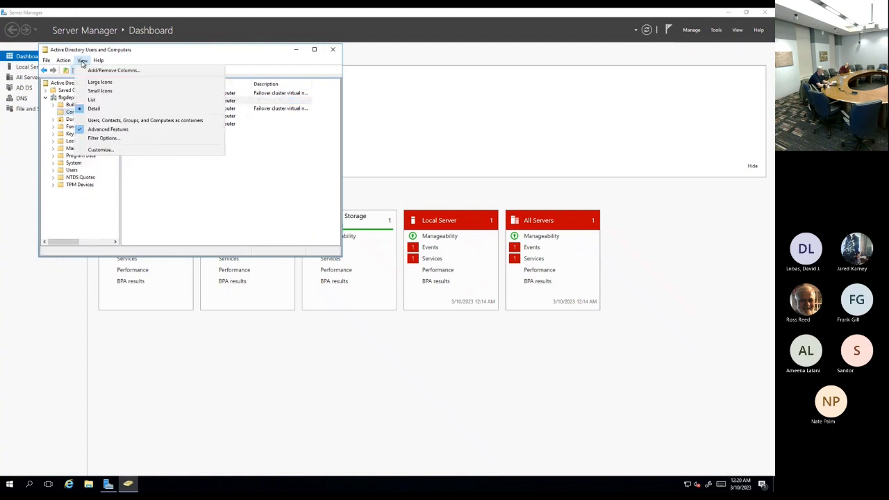
click(143, 185)
right_click(84, 115)
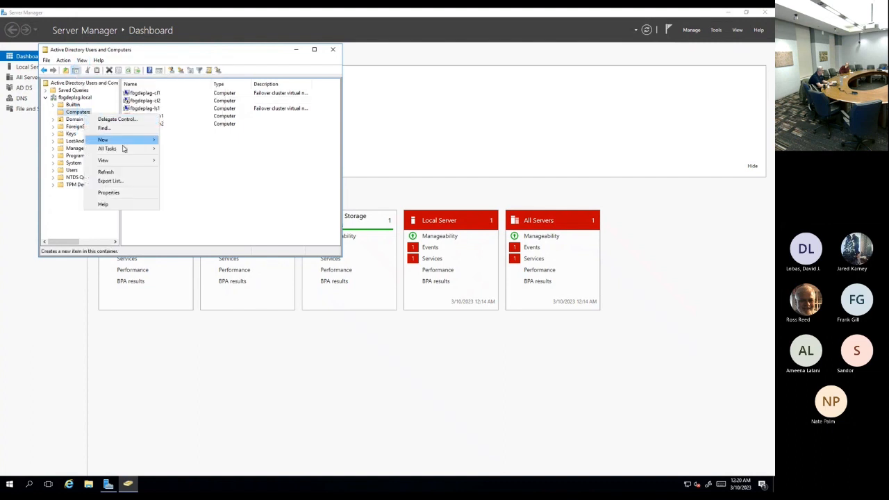
mouse_move(128, 151)
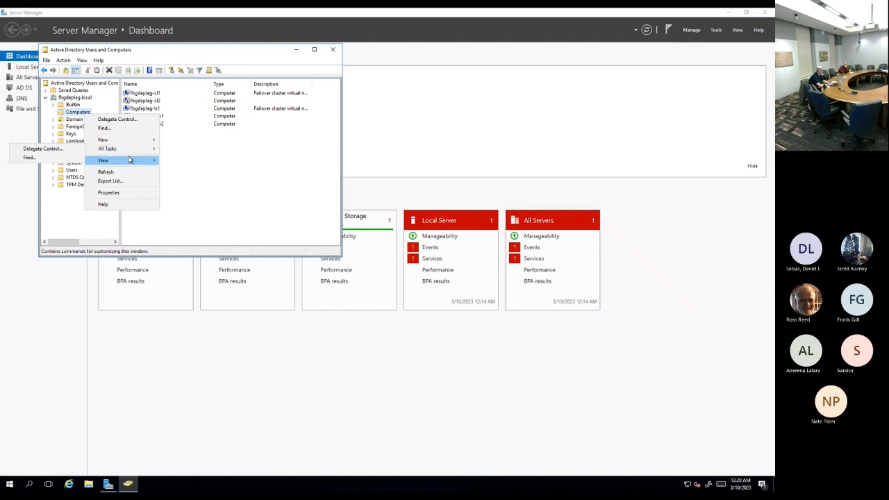
click(133, 192)
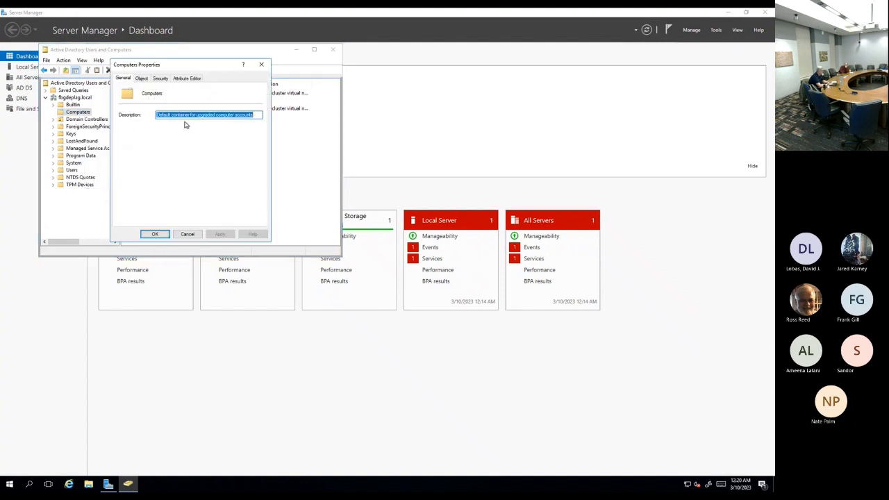
click(160, 79)
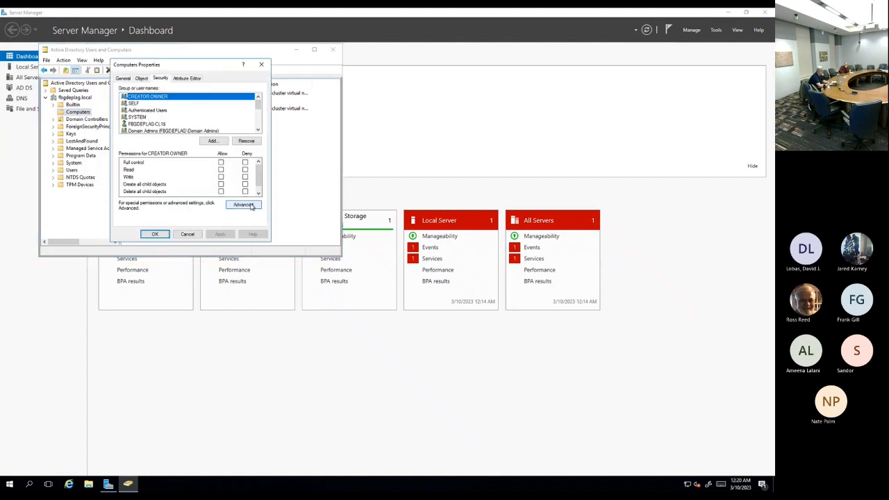
click(243, 202)
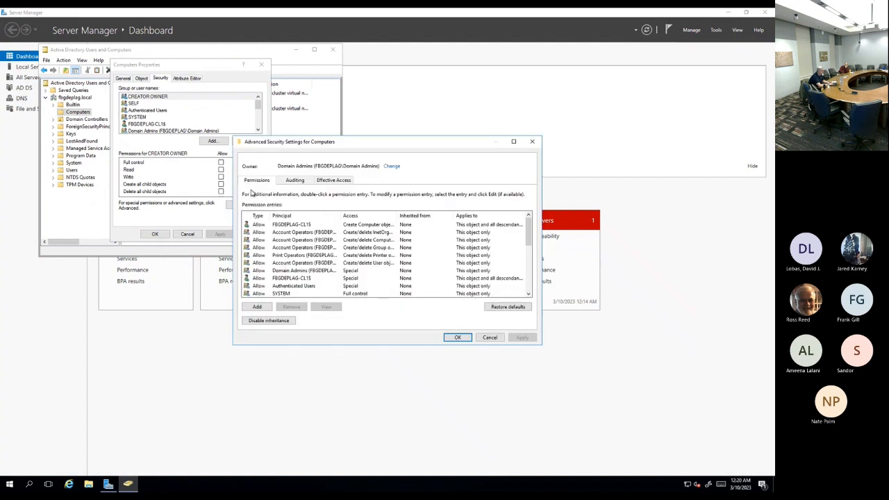
click(258, 307)
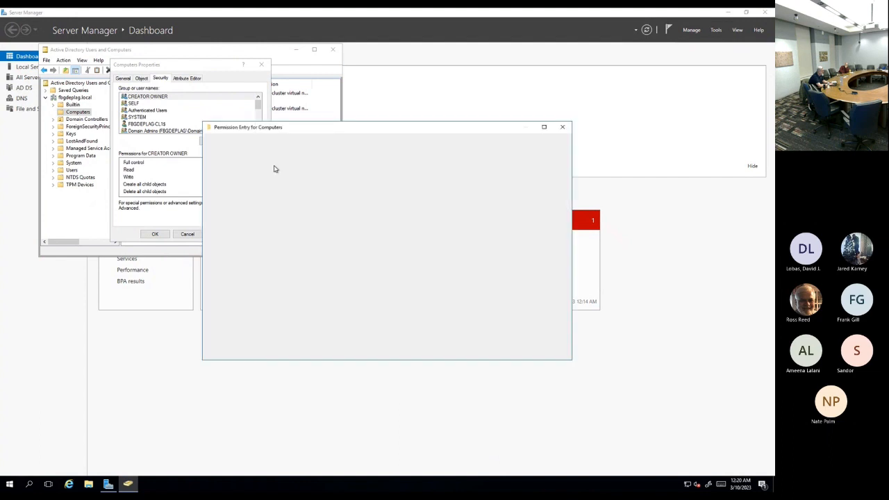
Include computers in the principal search's object types and set fbgdeplag-cl2 as the permission entry's principal
click(256, 149)
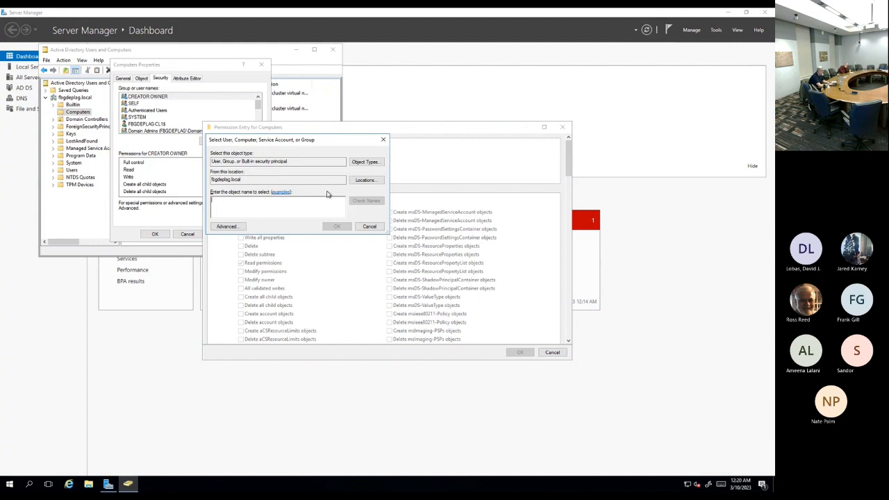
click(366, 163)
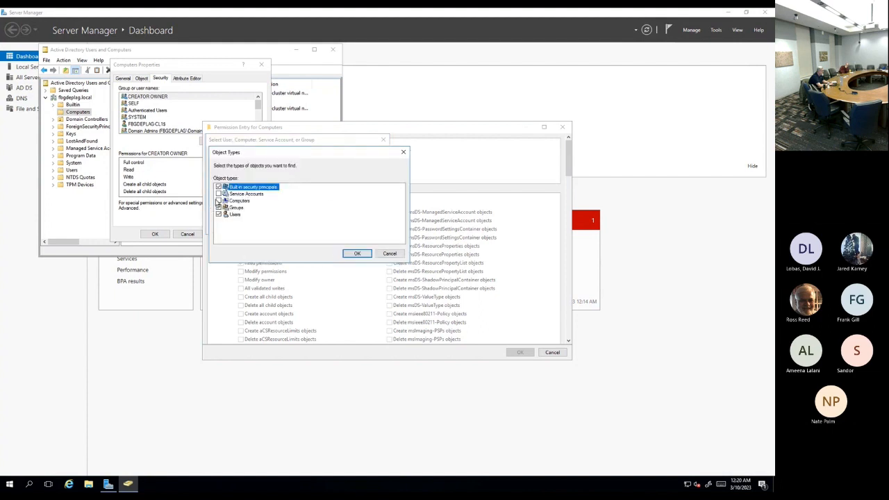
click(219, 201)
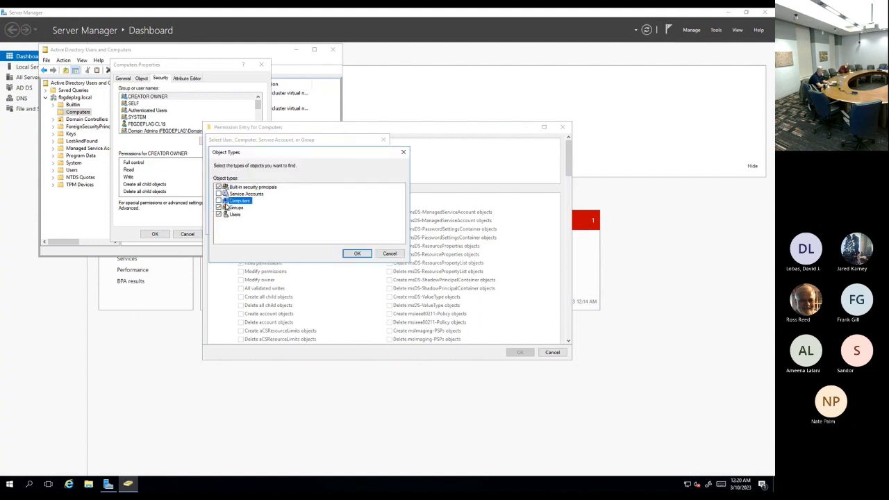
click(354, 255)
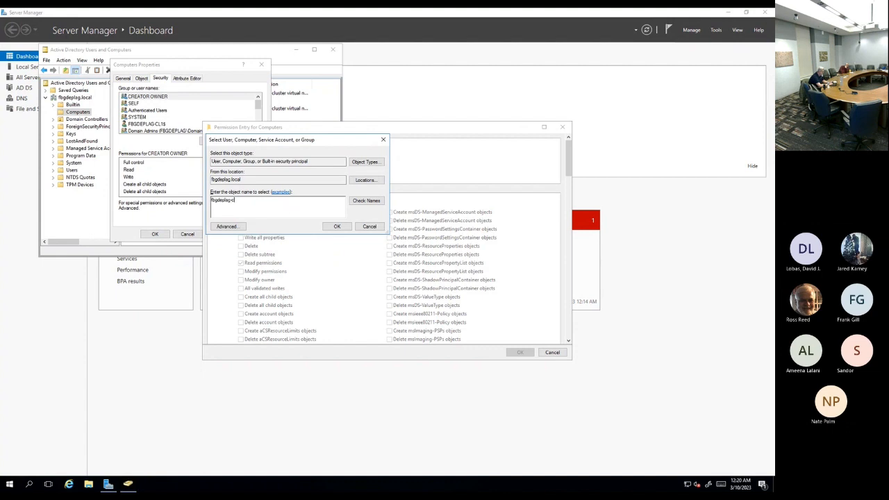
click(335, 227)
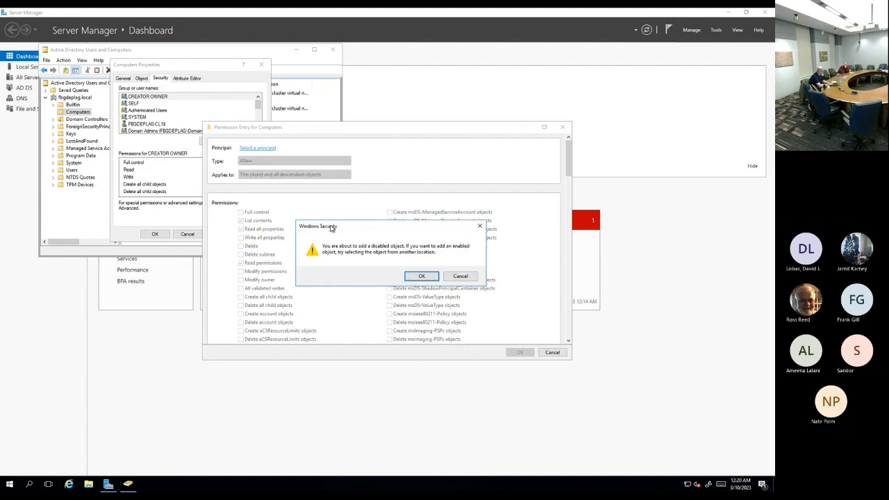
click(422, 276)
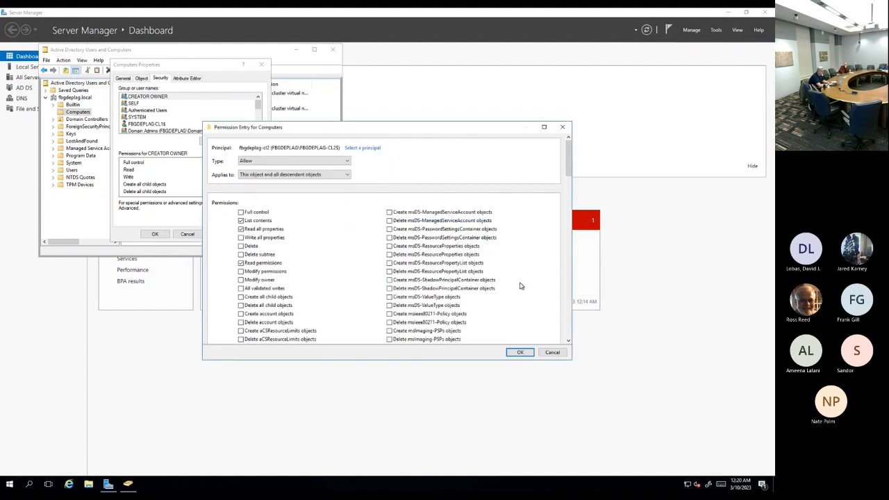
Allow fbgdeplag-cl2 to create Computer objects, and save the permission entry and the container's properties
drag(569, 162, 573, 185)
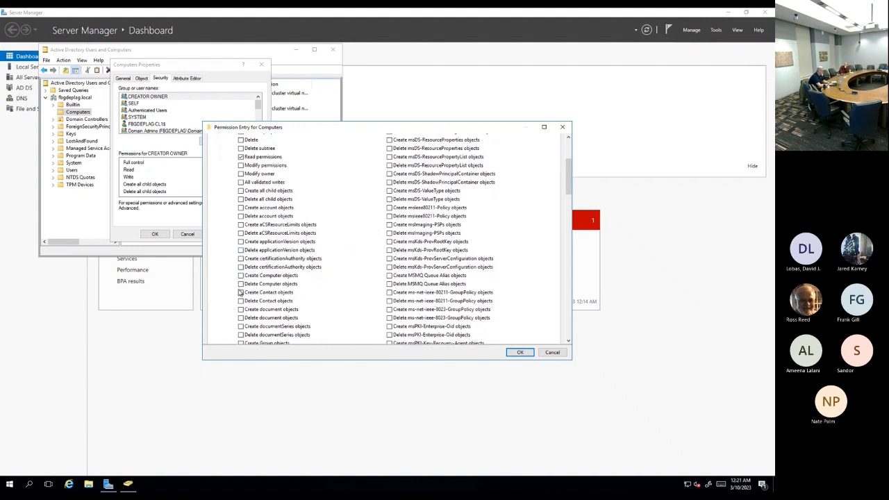
click(521, 352)
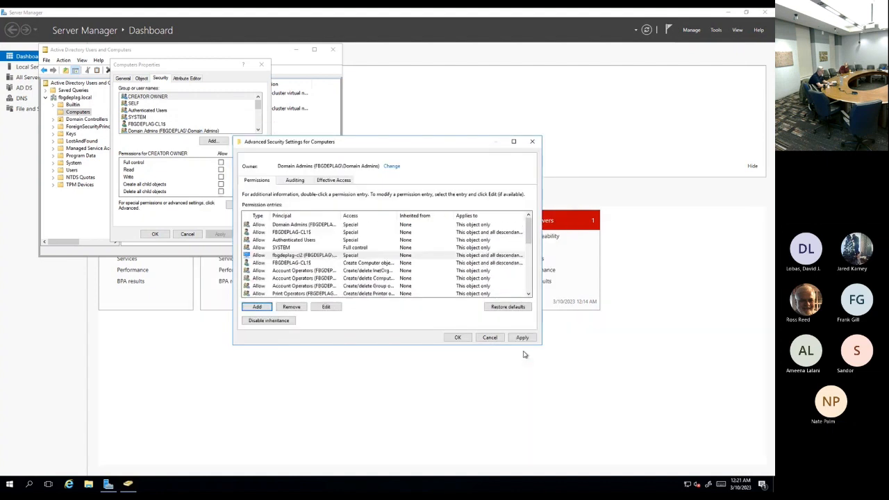
click(457, 339)
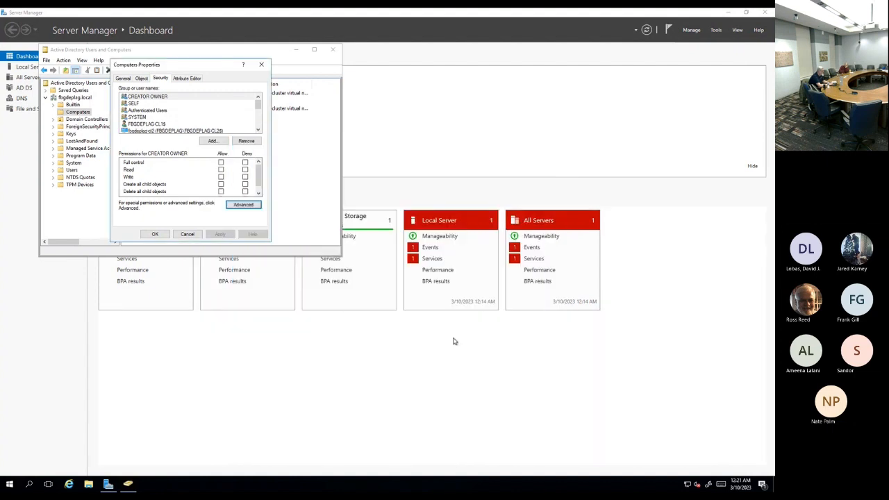
click(160, 234)
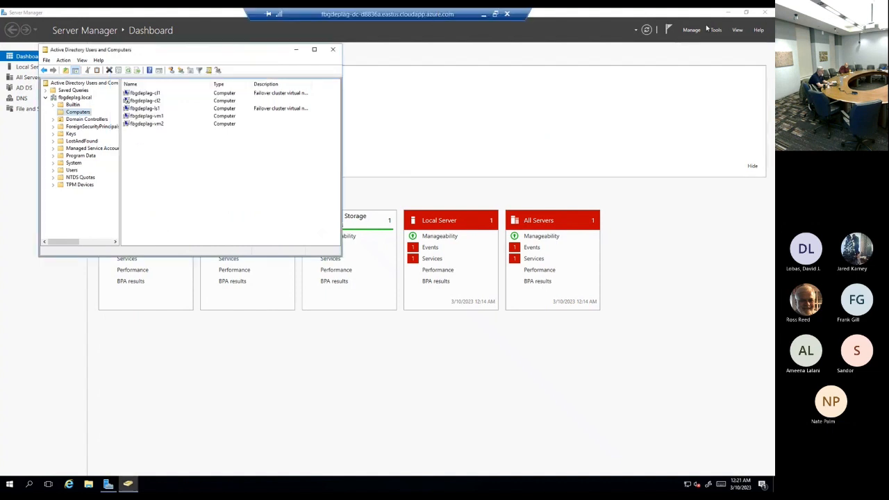
Switch back to the availability group creation form in the Azure portal and set the cluster name to fbgdeplag-cl2
click(484, 14)
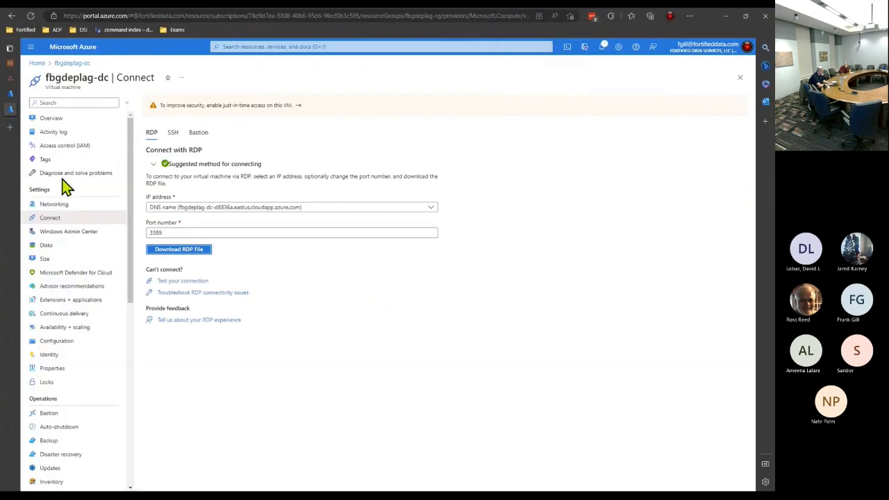
click(10, 93)
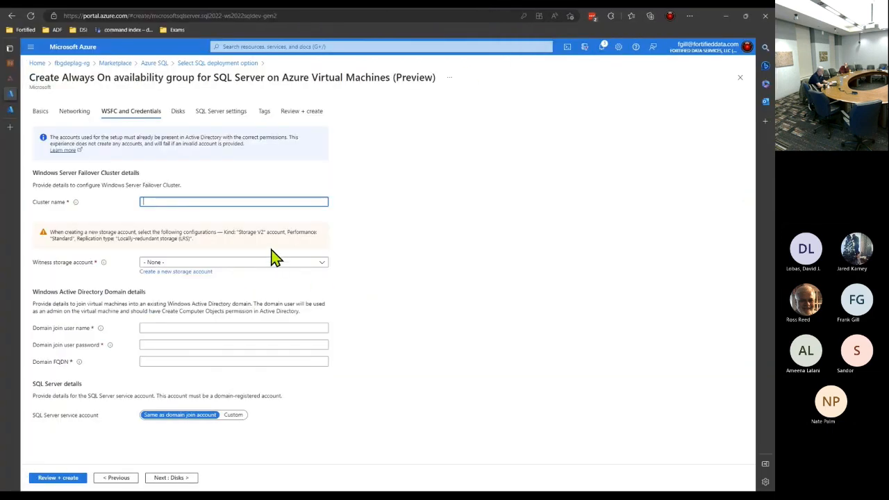
text(fbgdeplag-cl2)
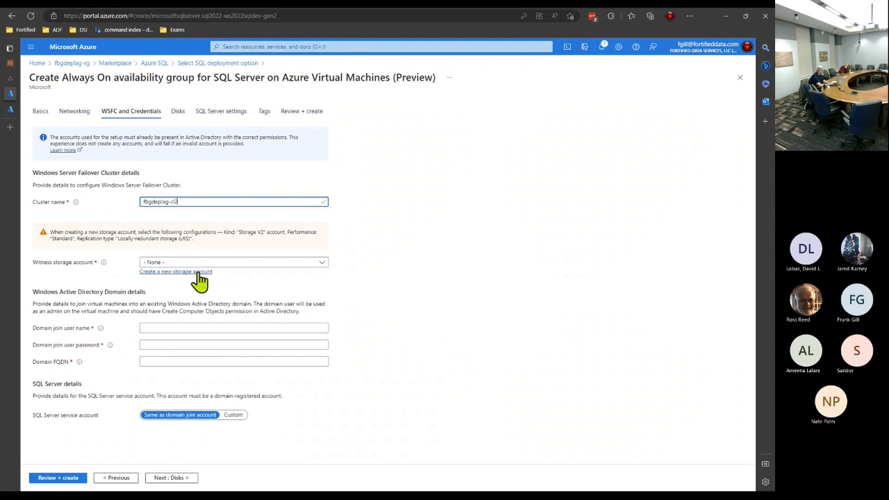
Create a witness storage account named fbgdeplagsa2 with account kind StorageV2 (general purpose v2)
click(197, 272)
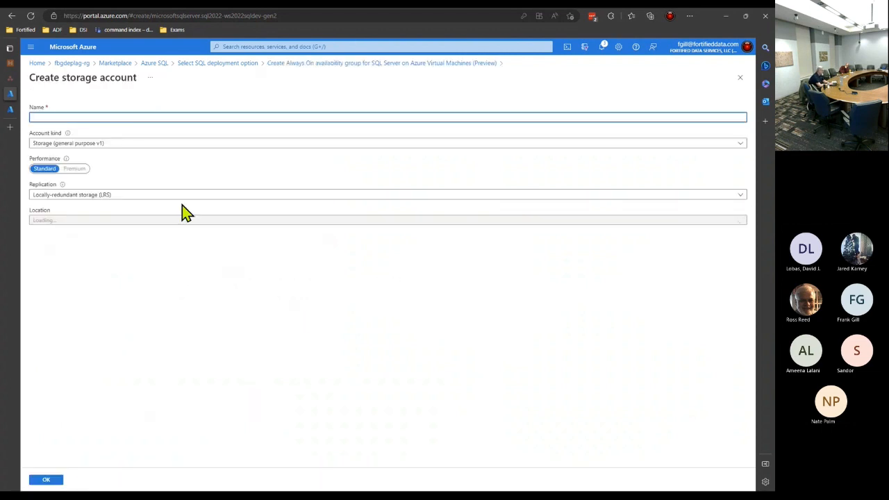
text(fbgd)
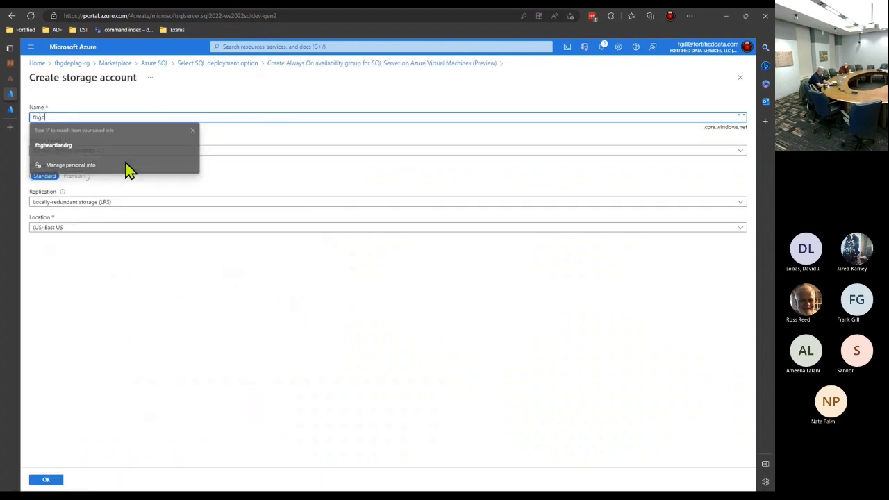
text(eplagsa)
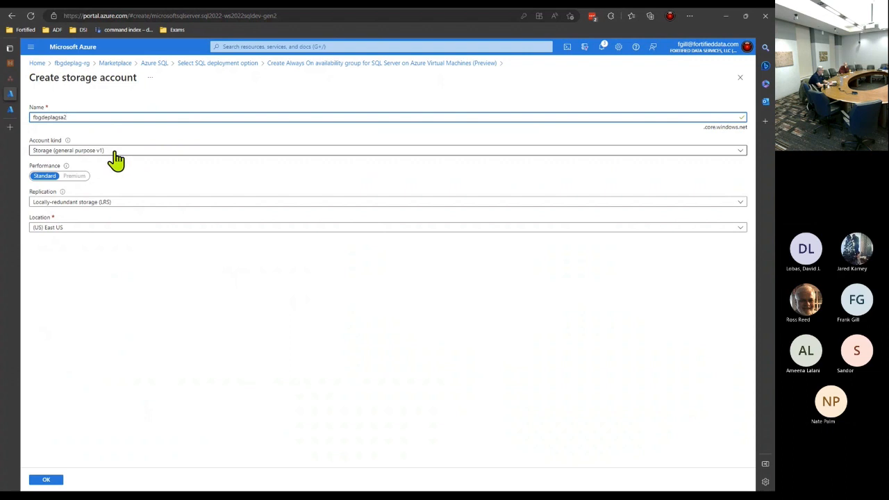
click(116, 154)
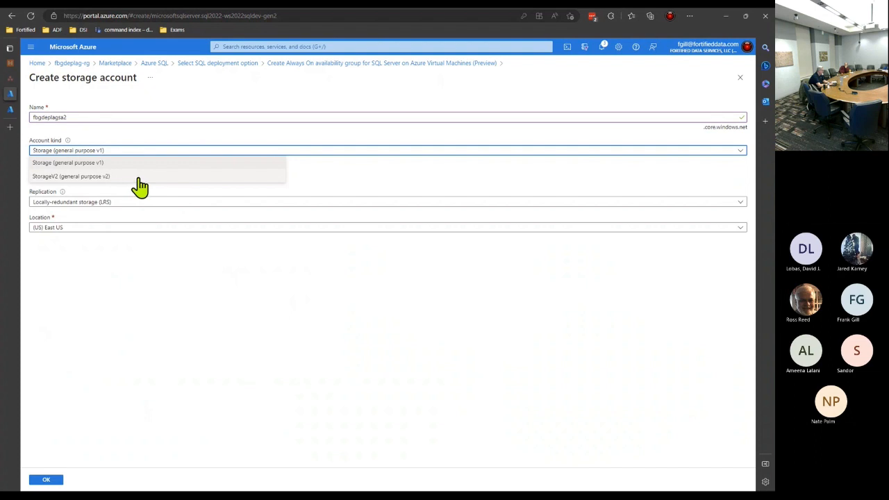
click(139, 178)
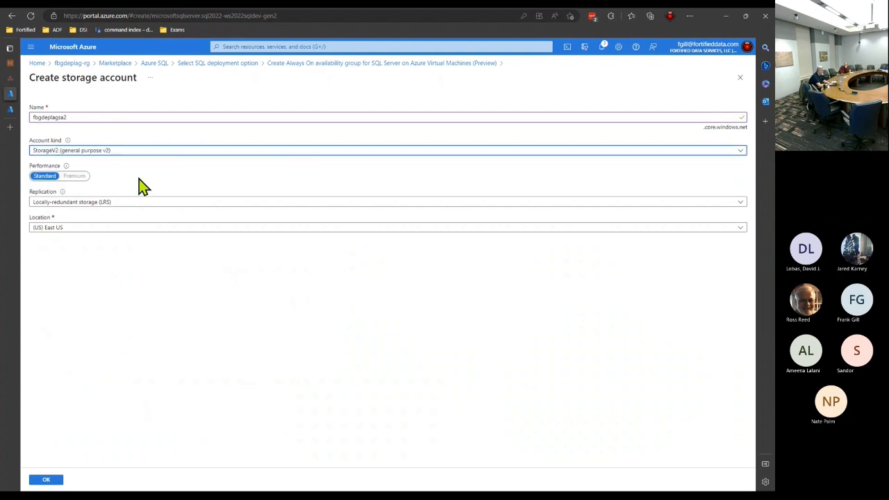
click(45, 480)
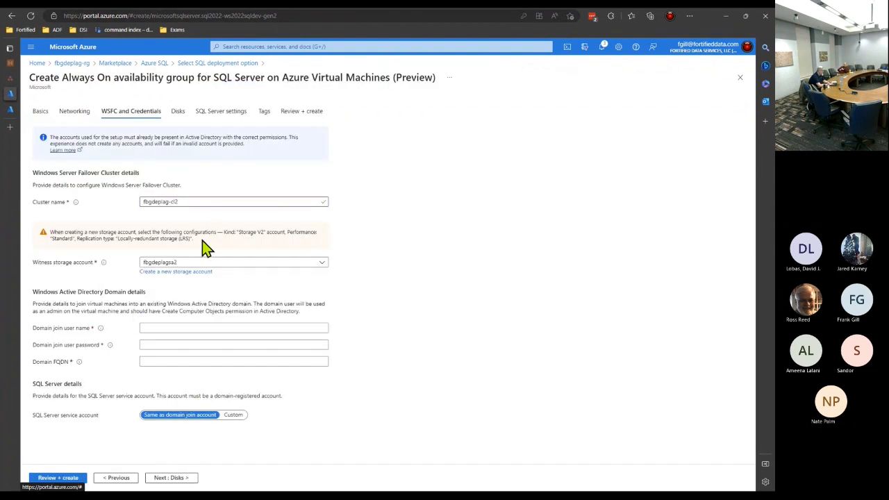
drag(206, 248, 49, 217)
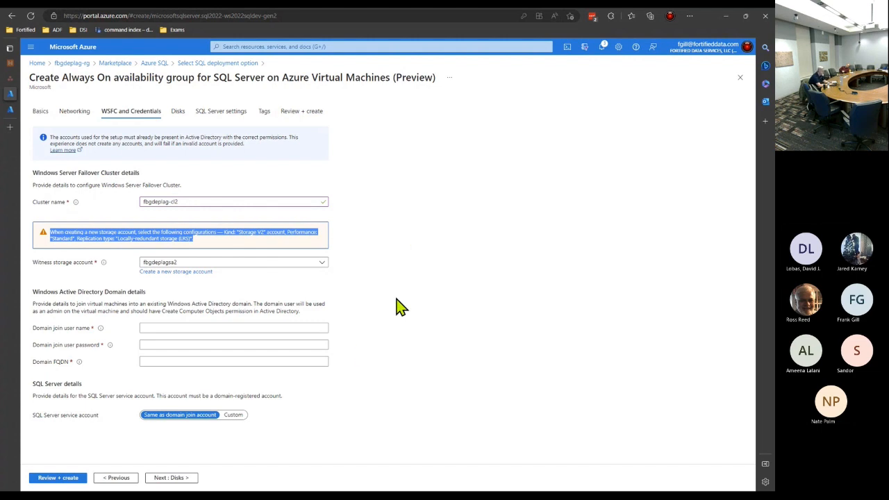
Enter the domain join user name and domain join user password, and set the domain FQDN to fbgdeplag.local
click(175, 328)
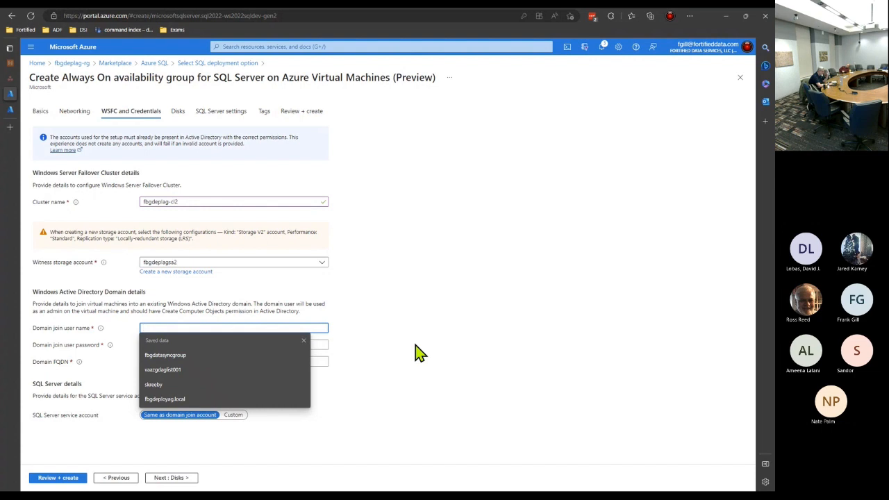
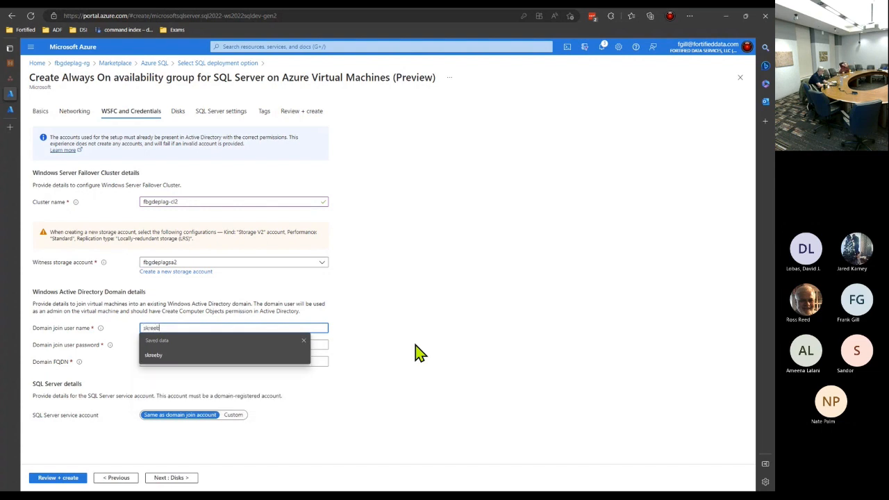
key(Tab)
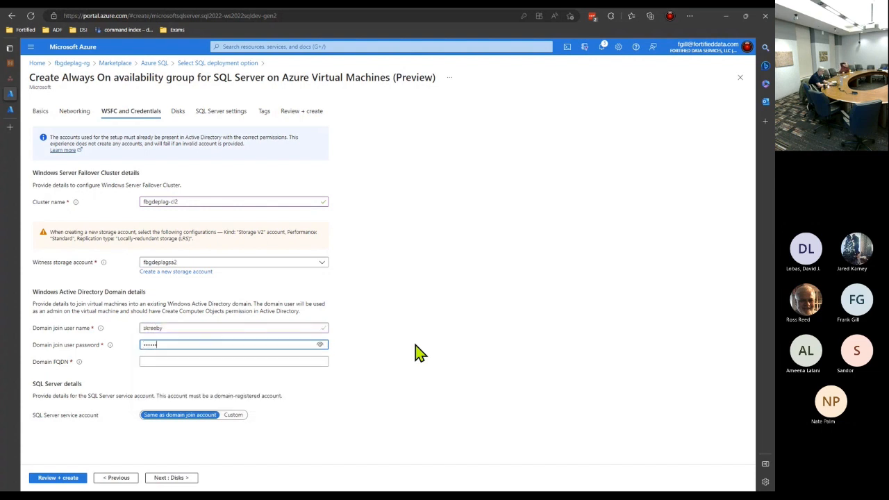
key(Tab)
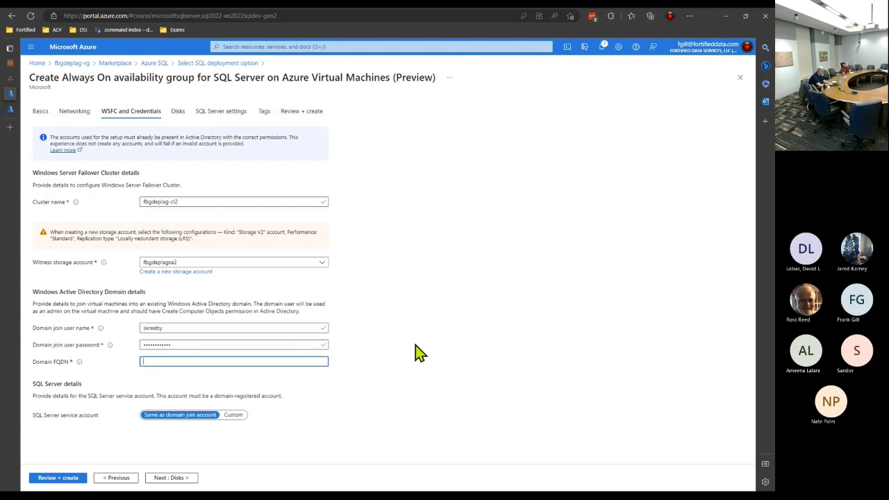
key(ctrl+a)
Keep the default disk options and name the availability group fbgdeplag-ag2 in the SQL Server settings
click(184, 479)
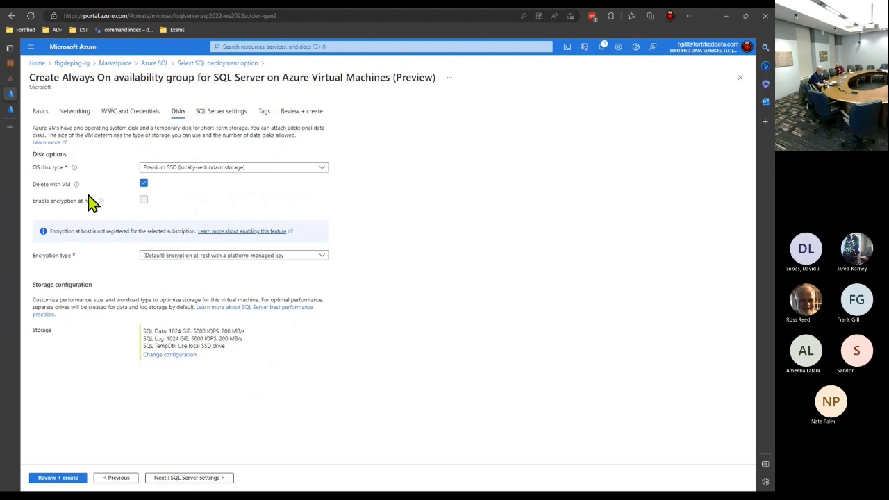
click(211, 478)
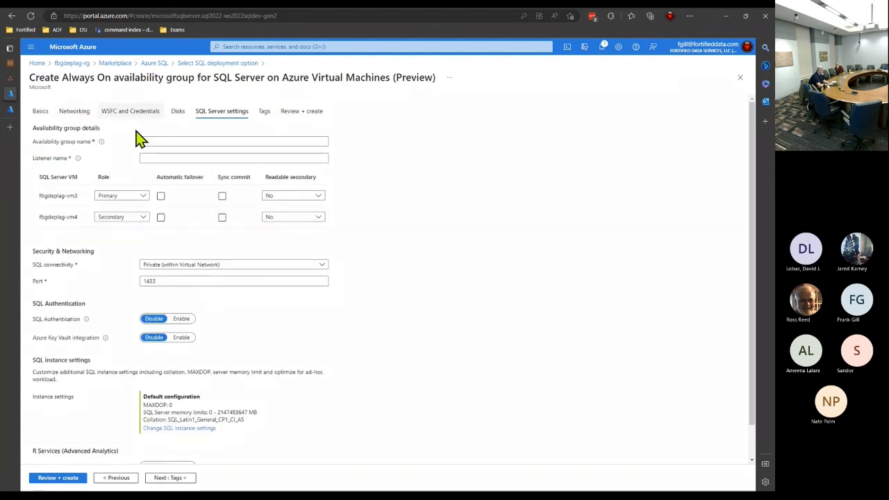
click(160, 142)
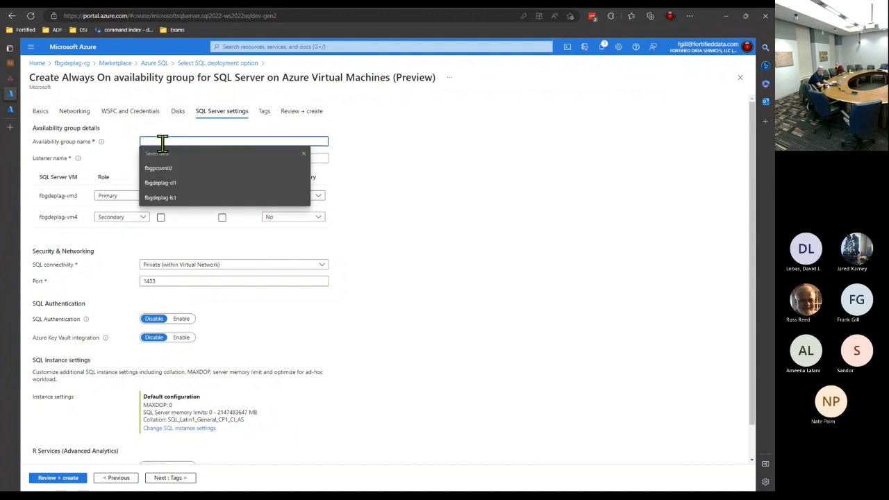
text(fbgdeplag-)
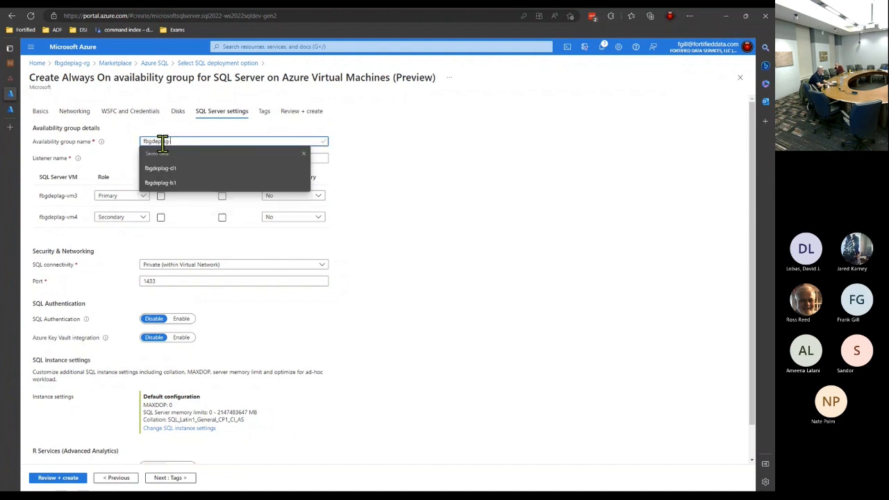
text(ag2)
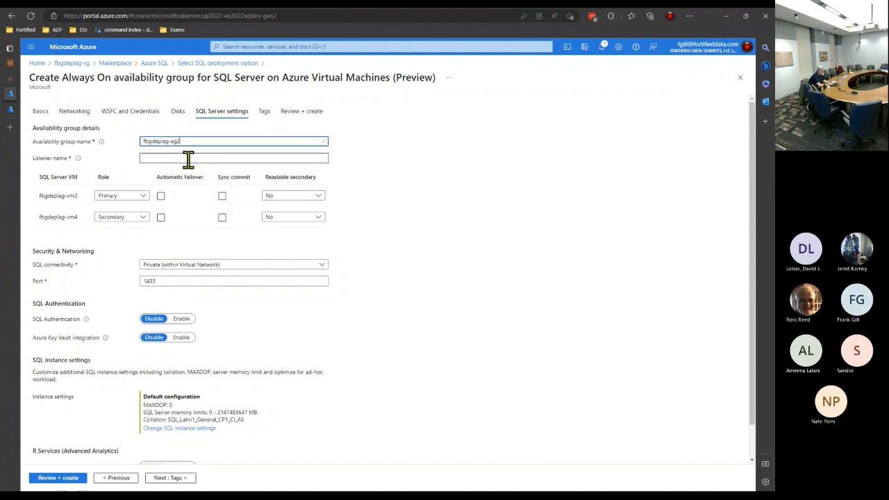
Set the availability group's listener name to fbgdeplag-ls2
click(191, 159)
text(fbg)
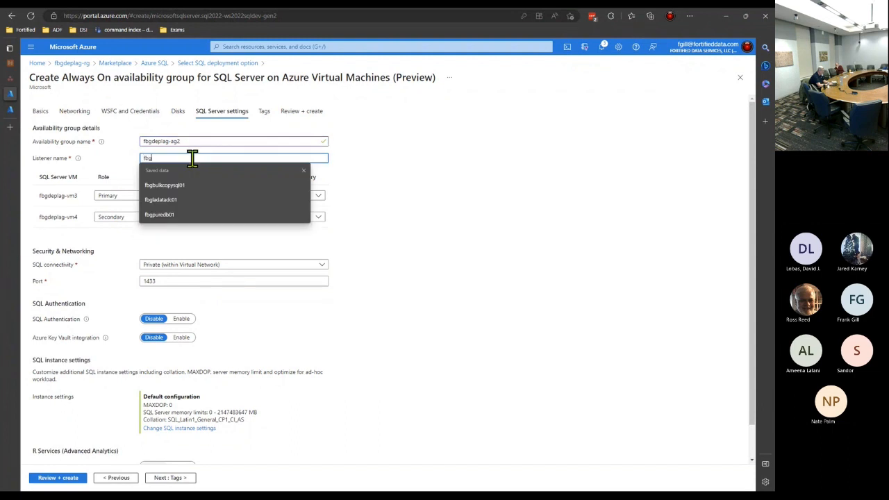
text(deplis)
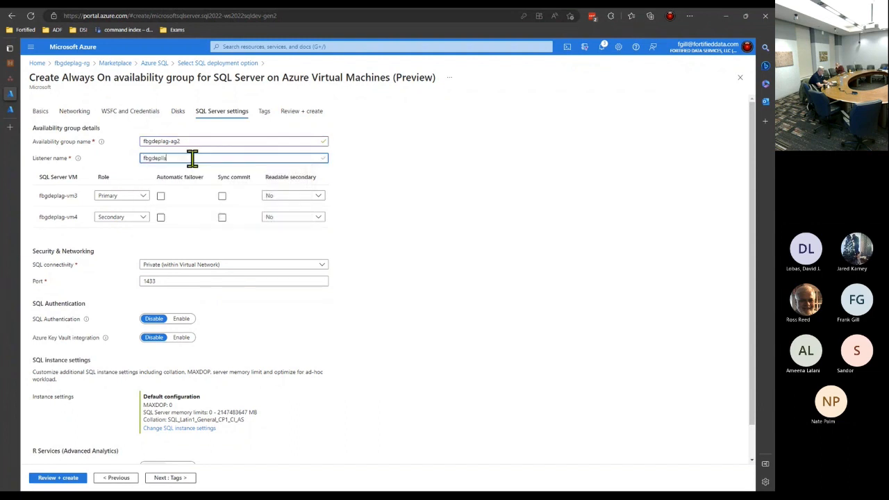
text(ag-lis2)
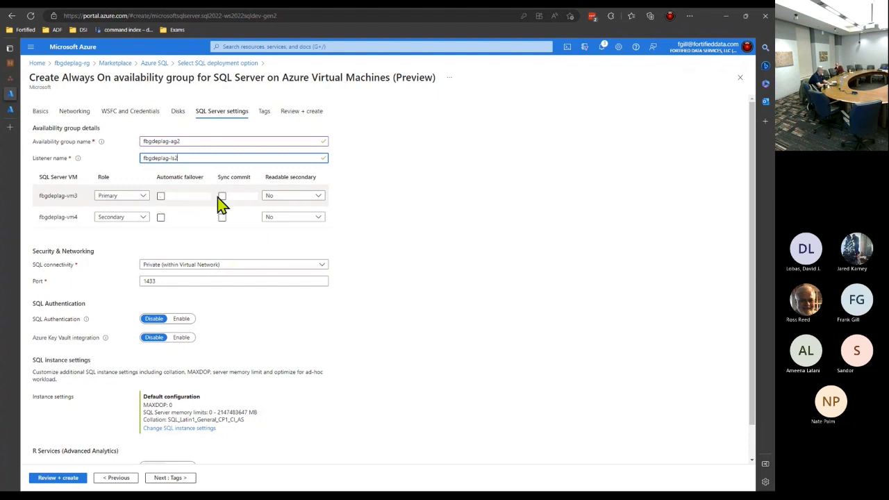
Enable automatic failover and sync commit for fbgdeplag-vm3 and fbgdeplag-vm4, and set readable secondary to Yes for both
click(161, 197)
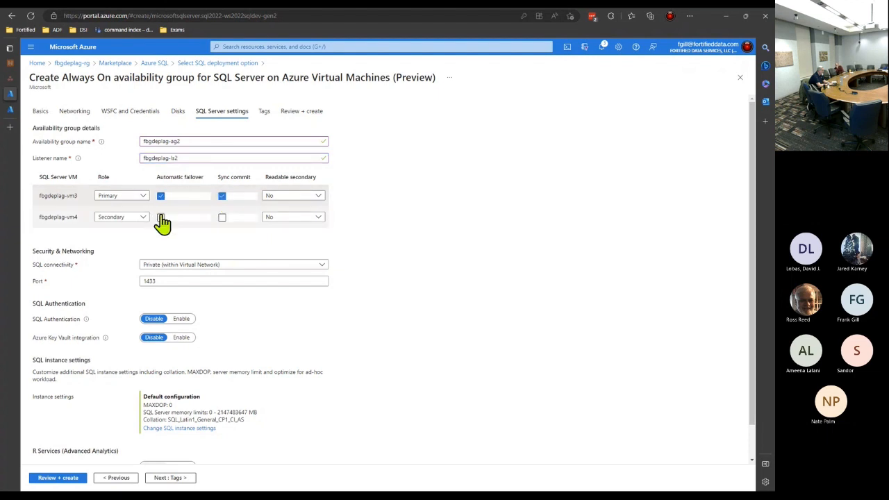
click(161, 217)
click(222, 216)
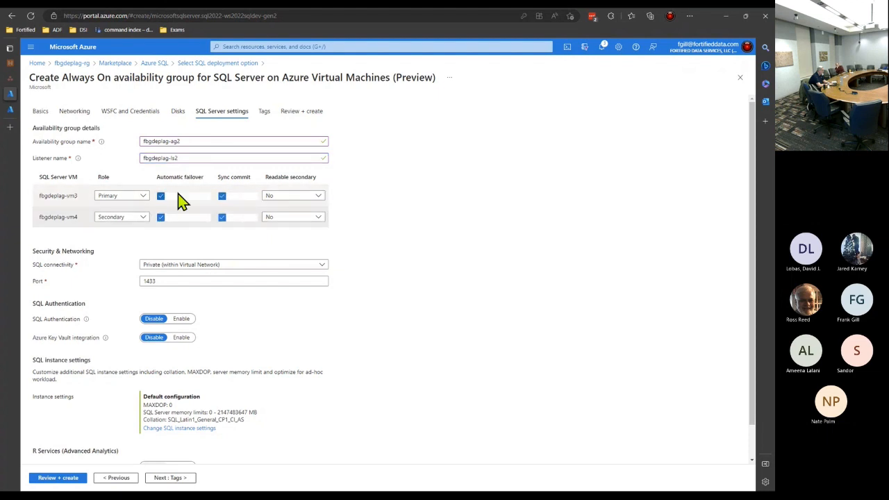
click(321, 201)
click(317, 218)
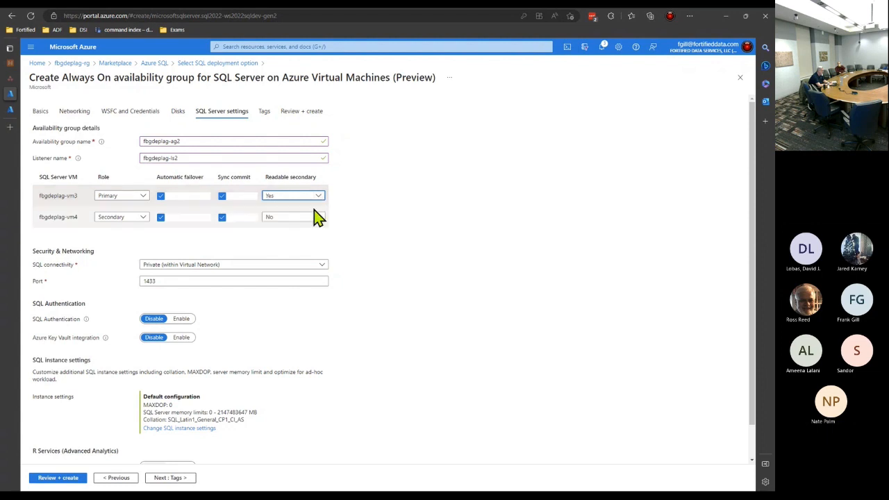
click(317, 219)
click(311, 239)
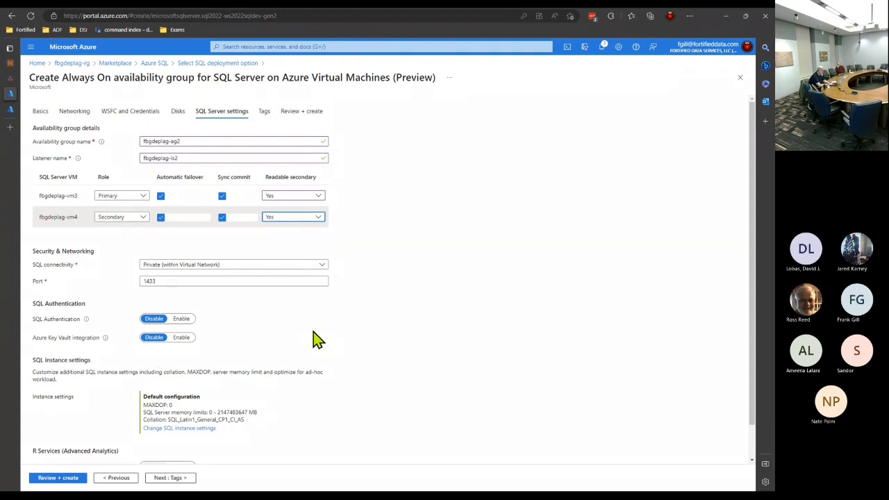
Leave SQL Authentication disabled and proceed to the final review without adding any tags
click(182, 321)
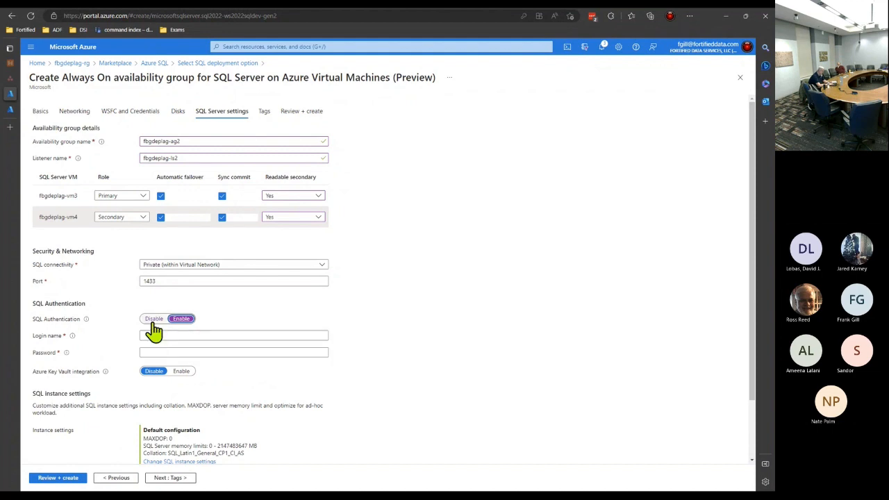
click(152, 320)
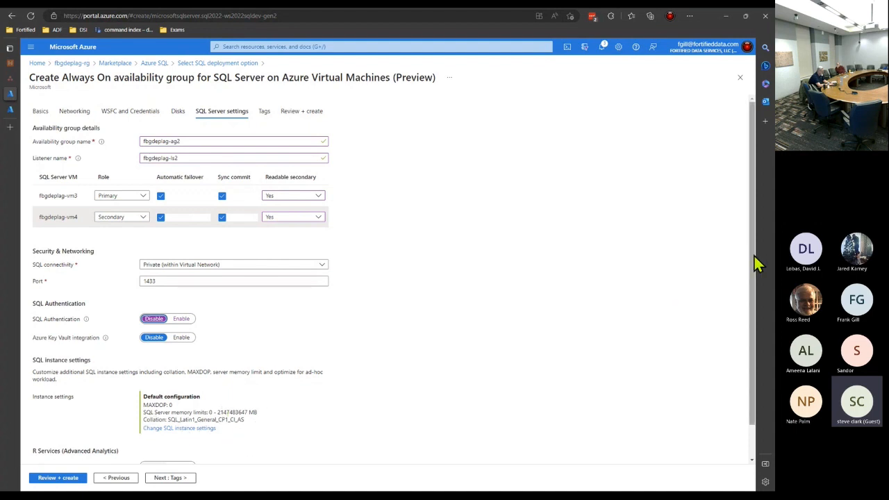
scroll(742, 351, down, 1)
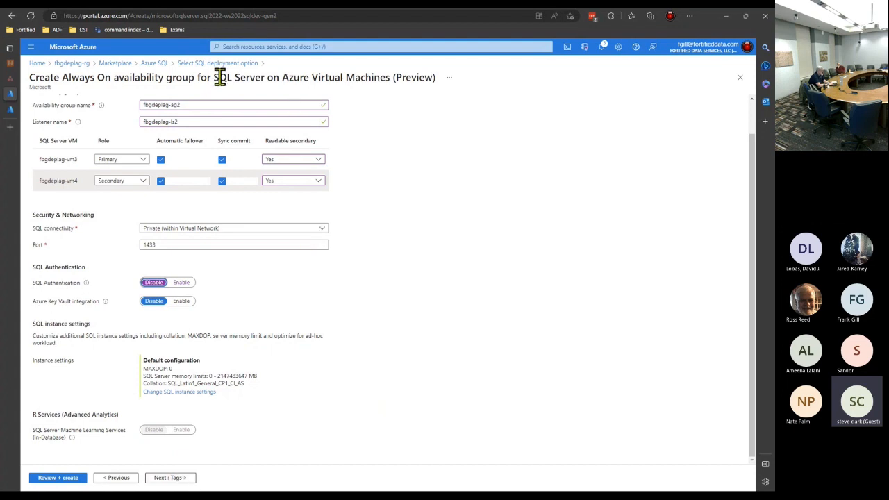
click(180, 479)
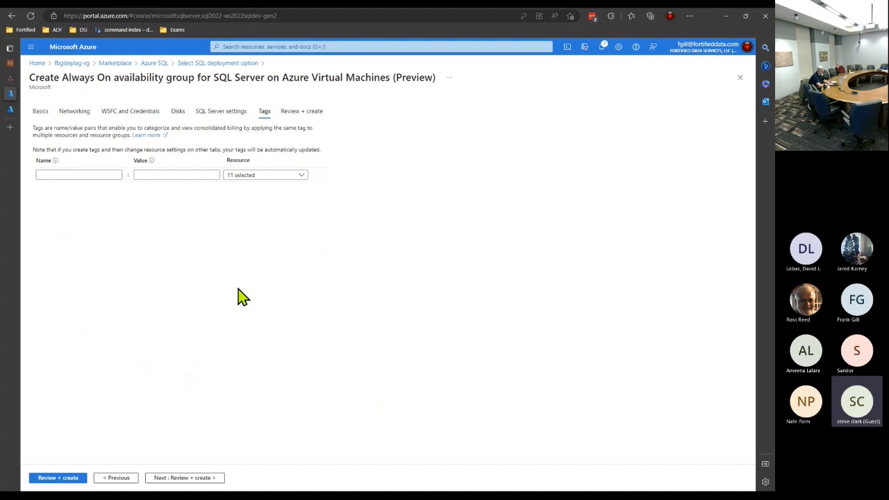
click(197, 485)
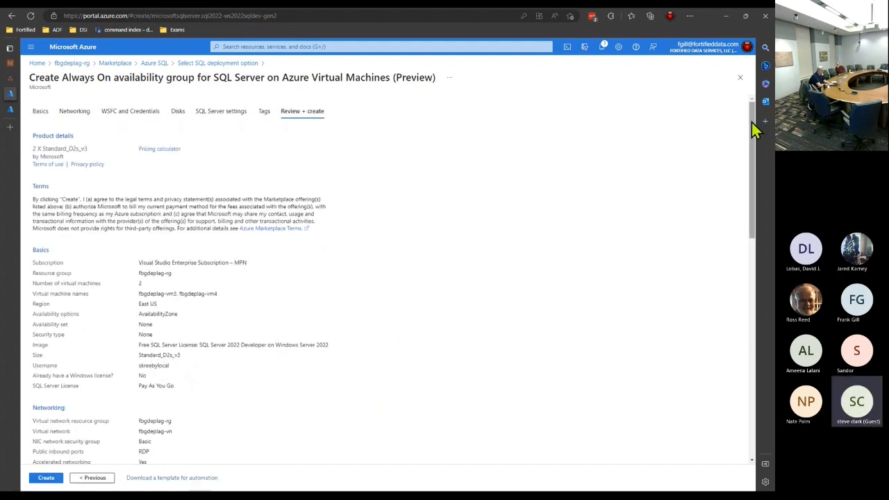
Review the configuration summary and create the availability group deployment, refreshing its status
drag(750, 123, 775, 205)
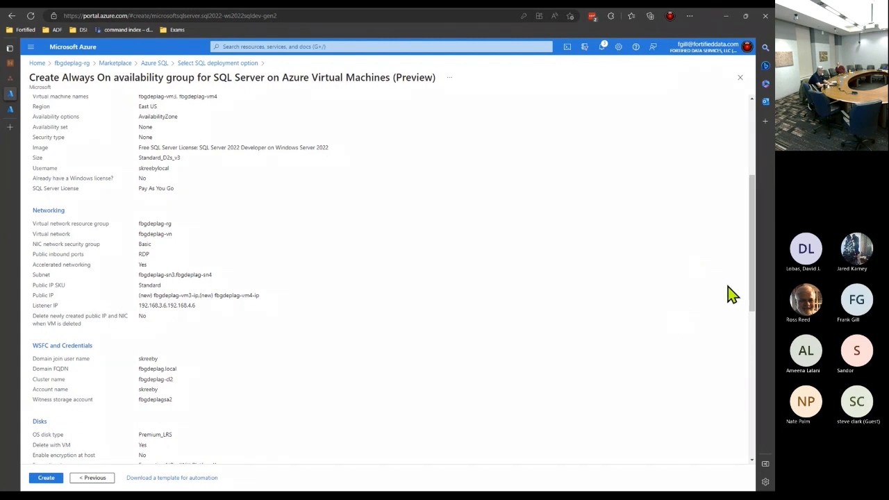
drag(753, 254, 756, 433)
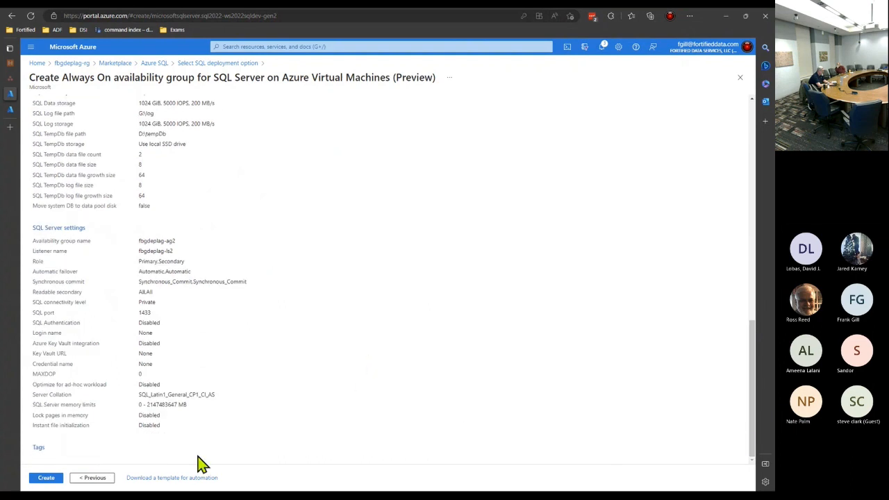
click(44, 478)
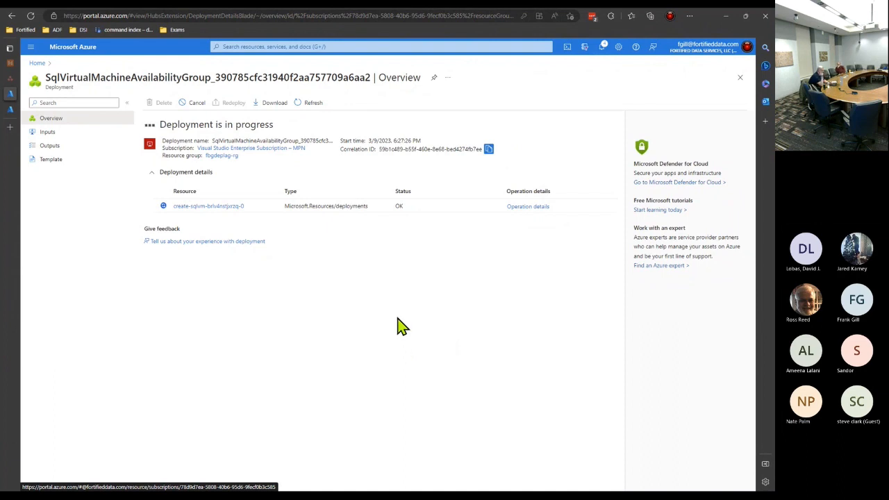
click(306, 103)
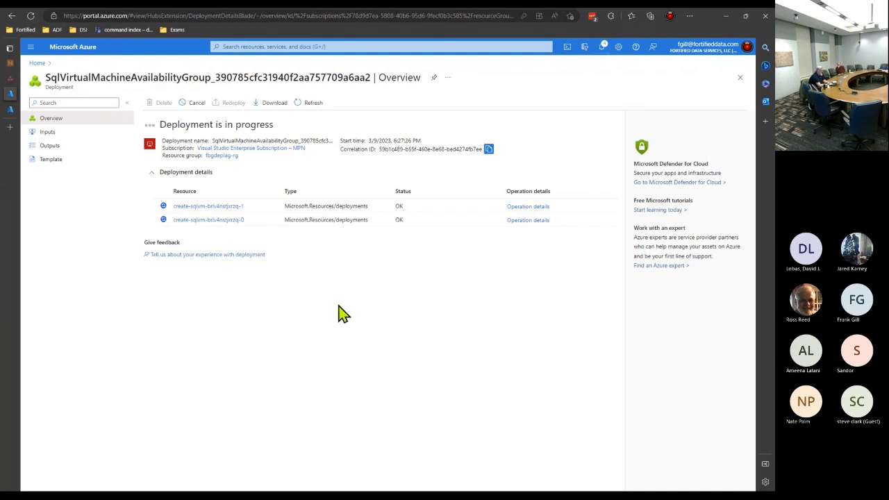
Switch to the PowerPoint slide show about building an availability group in the portal
key(alt+Tab)
key(alt+Tab)
key(alt+Tab)
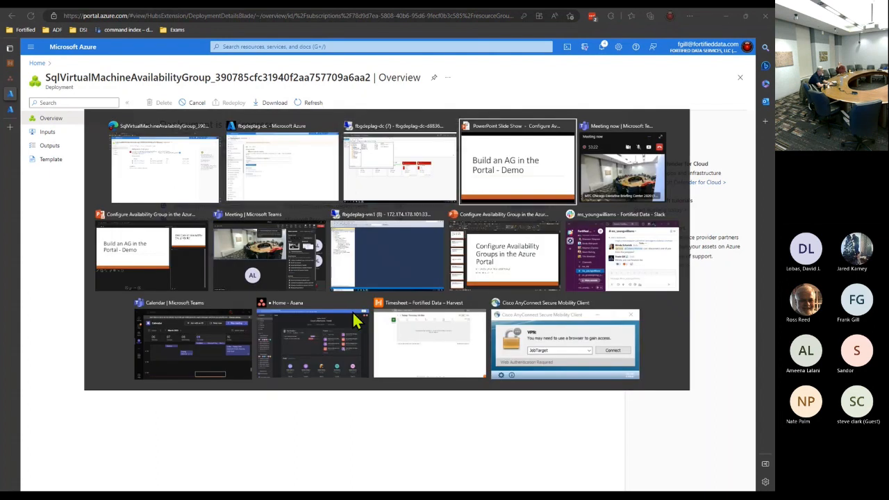
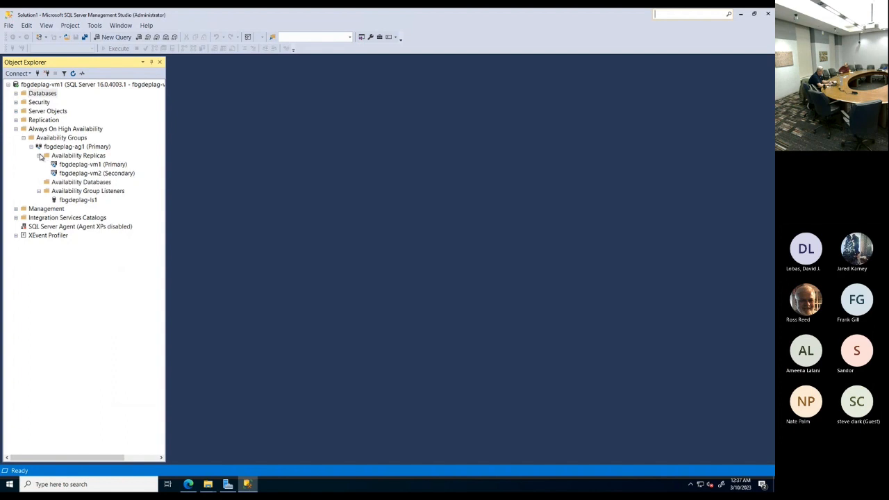
Inspect the properties of the fbgdeplag-ls1 availability group listener in SQL Server Management Studio and close them without changes
key(alt+Tab)
key(ctrl+1)
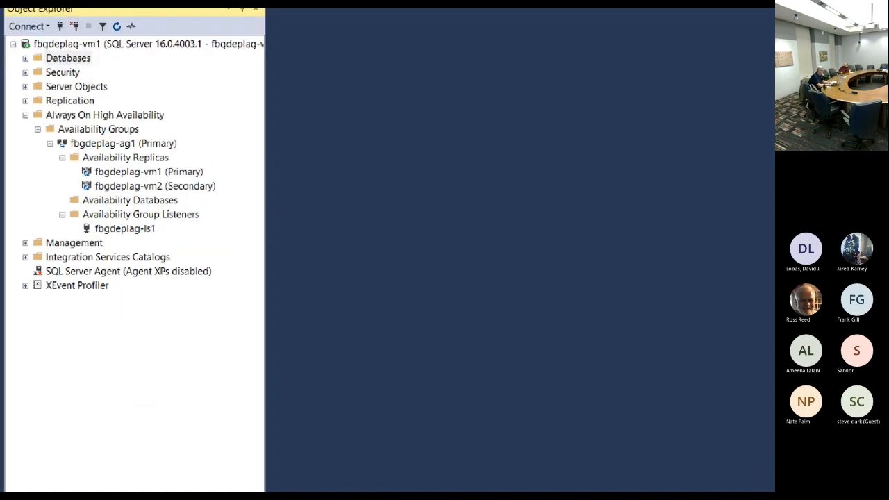
click(148, 250)
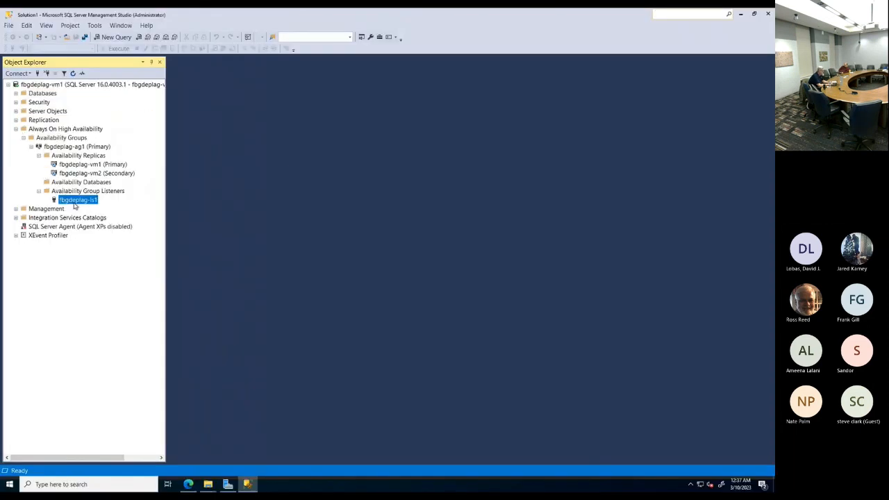
right_click(74, 204)
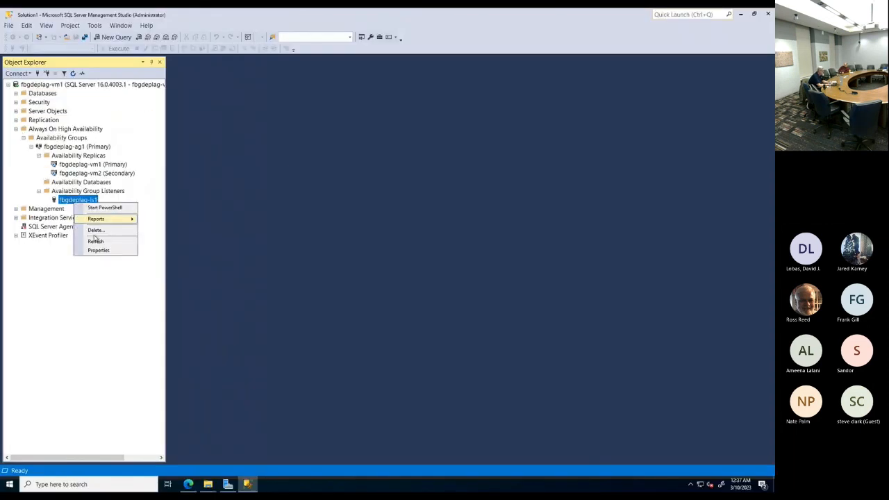
click(115, 253)
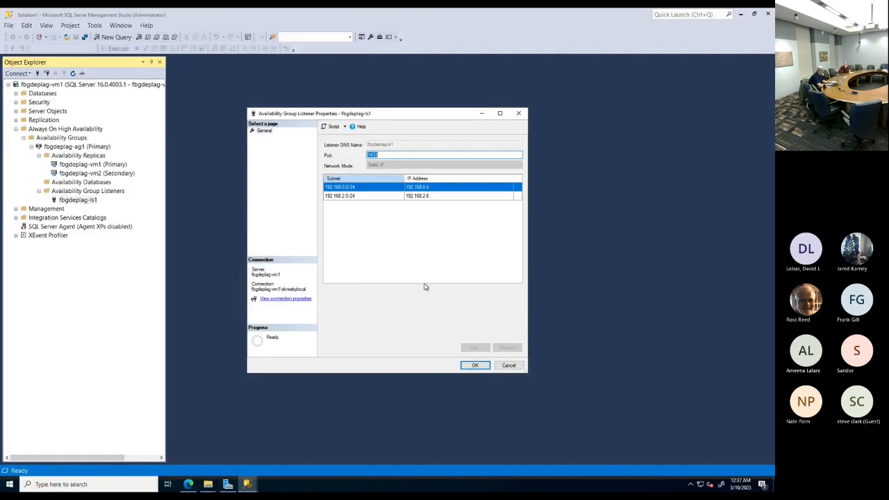
click(511, 368)
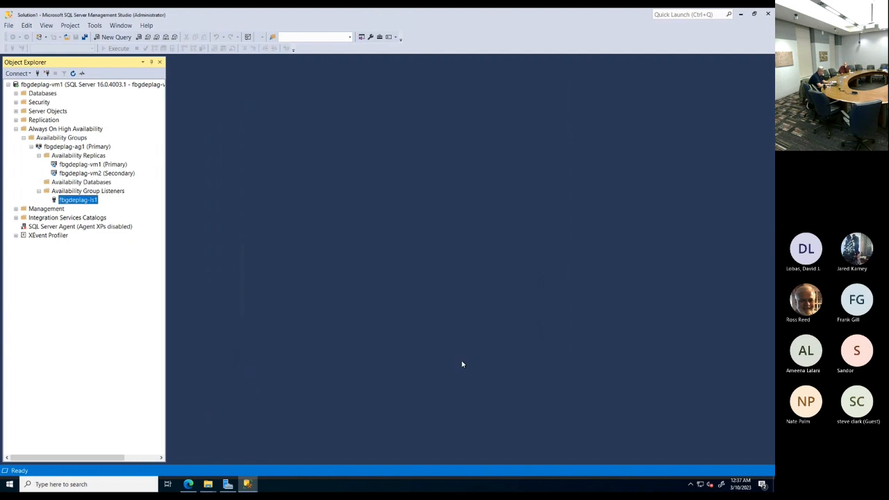
right_click(80, 202)
key(Escape)
Connect Object Explorer to the Database Engine through the listener name fbgdeplag-ls1 with Windows Authentication
click(19, 74)
click(26, 84)
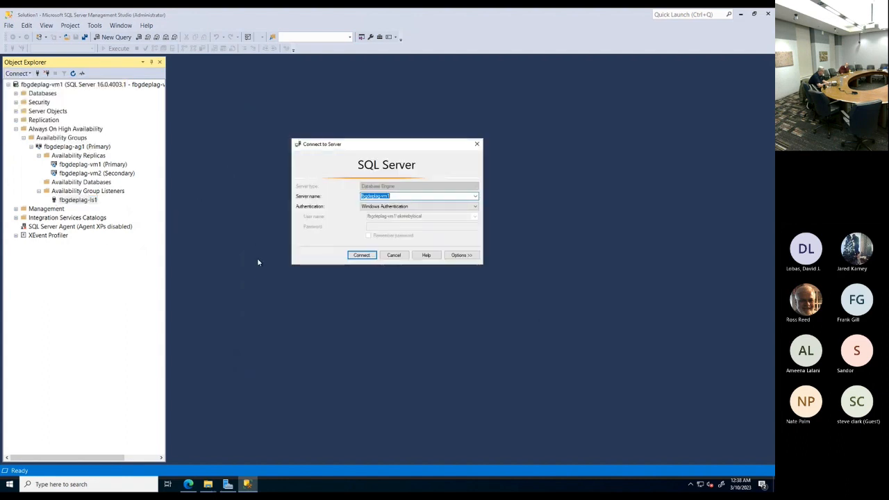
key(End)
key(BackSpace)
key(BackSpace)
key(BackSpace)
text(ls1)
key(Return)
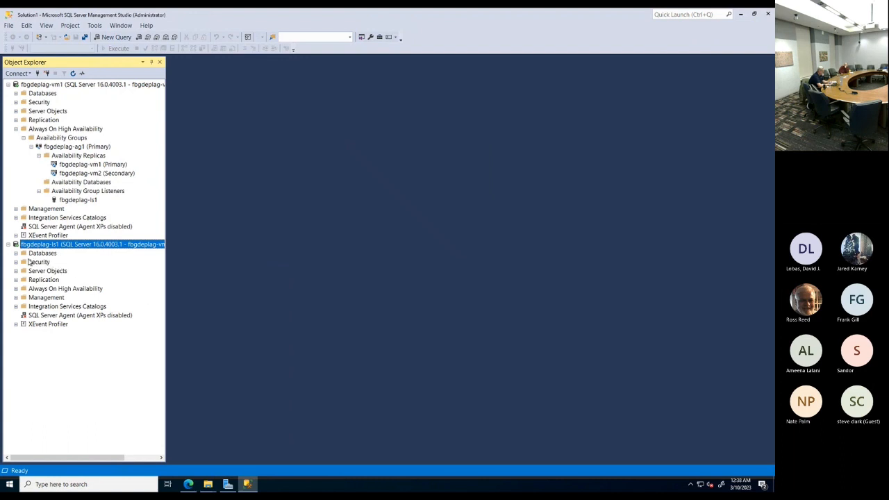
Expand Always On High Availability under the fbgdeplag-ls1 connection down to the contents of its availability group
click(15, 288)
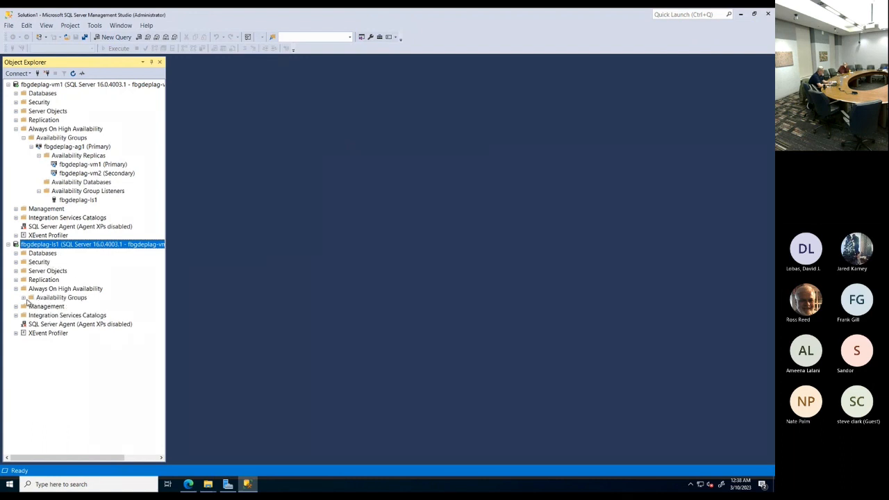
click(23, 297)
click(30, 307)
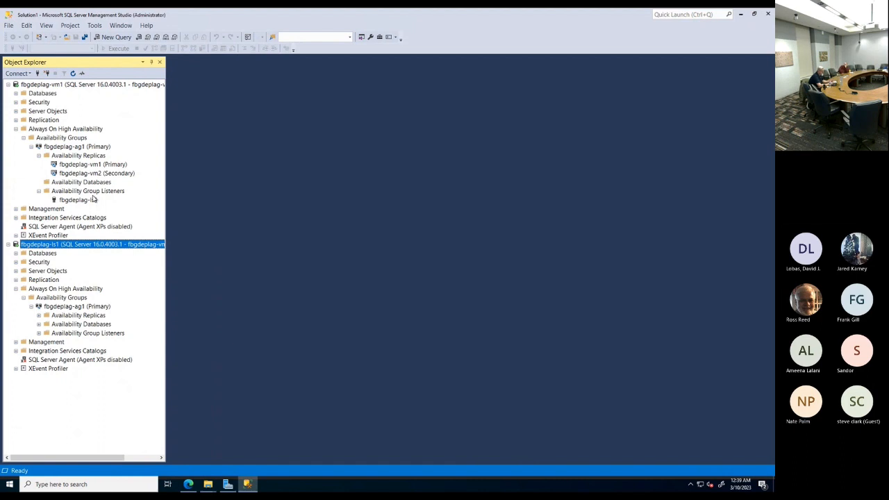
Expand the databases on fbgdeplag-vm1 and start a new query there with the statement USE master;
click(23, 94)
click(16, 93)
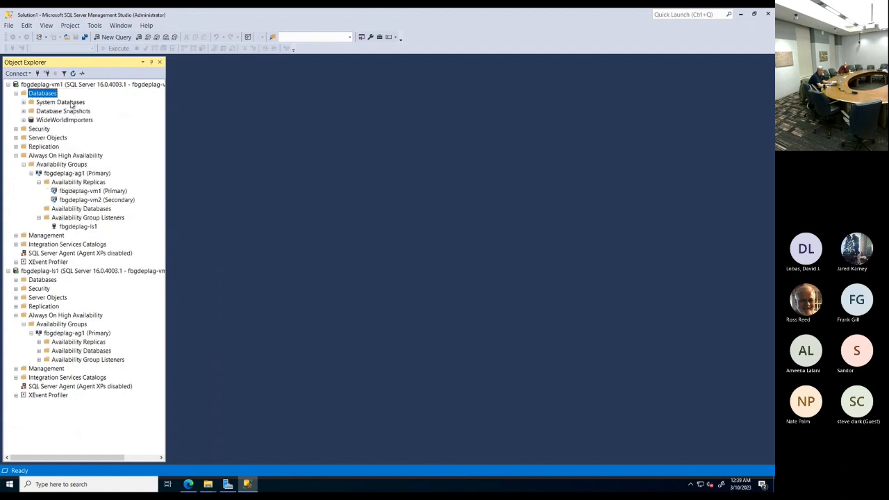
click(115, 37)
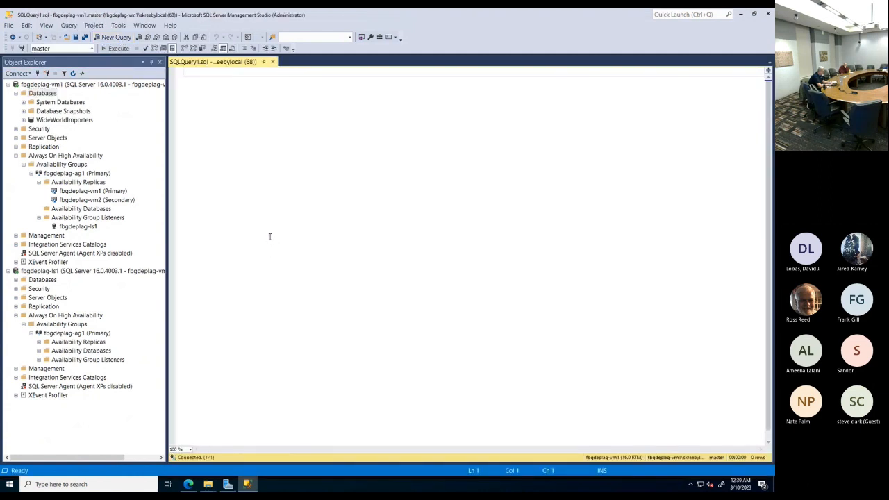
text(USE master;)
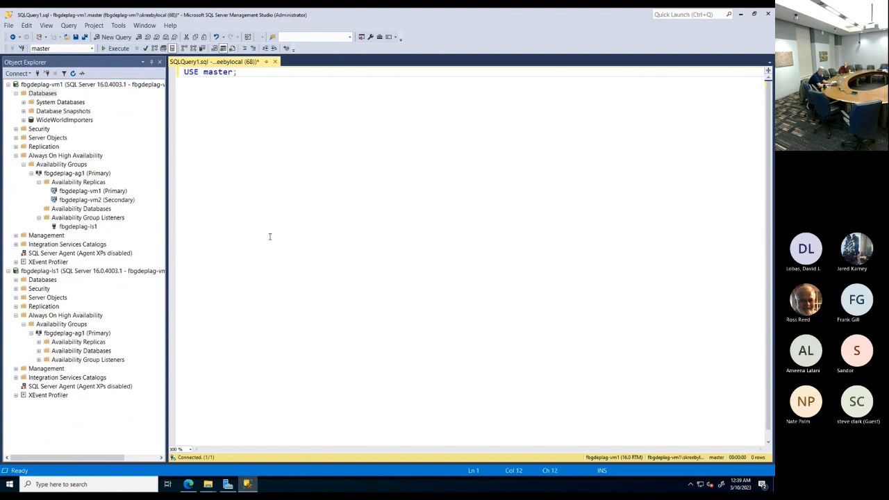
key(Return)
key(Return)
Add the statement ALTER DATABASE WideWorldImporters SET RECOVERY FULL; to the query, split over two lines
text(alter data)
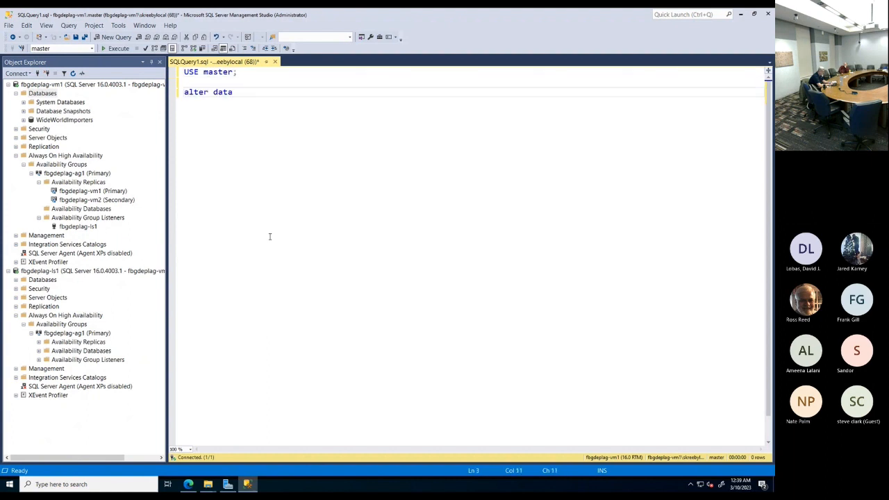
text(base wIDE)
key(BackSpace)
key(BackSpace)
key(BackSpace)
key(BackSpace)
key(BackSpace)
key(BackSpace)
key(BackSpace)
key(BackSpace)
key(BackSpace)
key(BackSpace)
key(BackSpace)
key(BackSpace)
key(BackSpace)
key(BackSpace)
key(BackSpace)
key(BackSpace)
key(BackSpace)
key(BackSpace)
key(BackSpace)
text(ALTER DATABASE WideWorldIm)
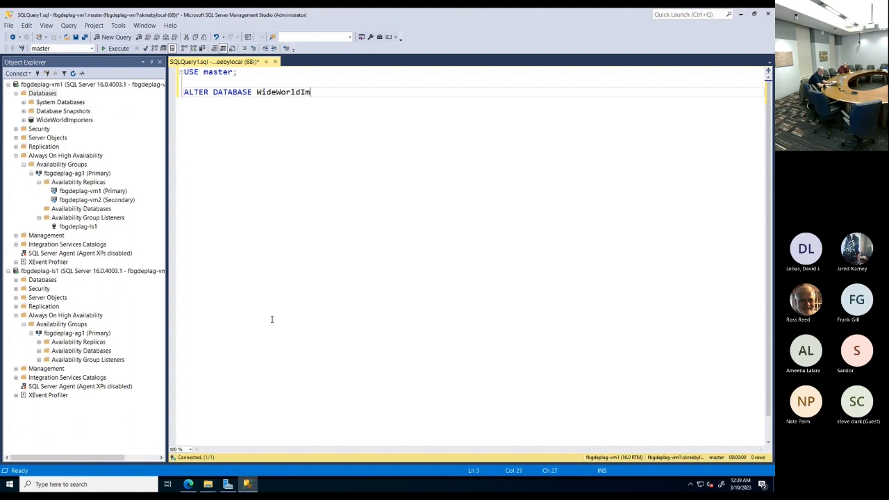
text(porter)
text(s)
key(Return)
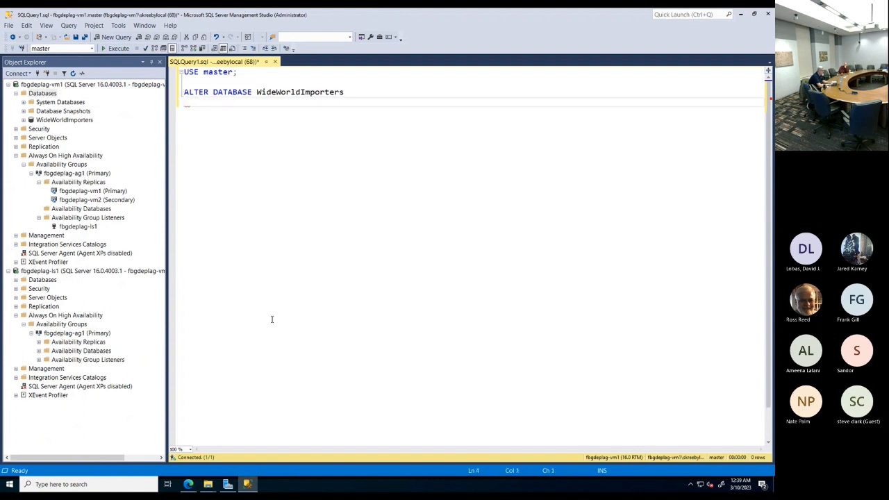
text(SET RECOVERY FULL;)
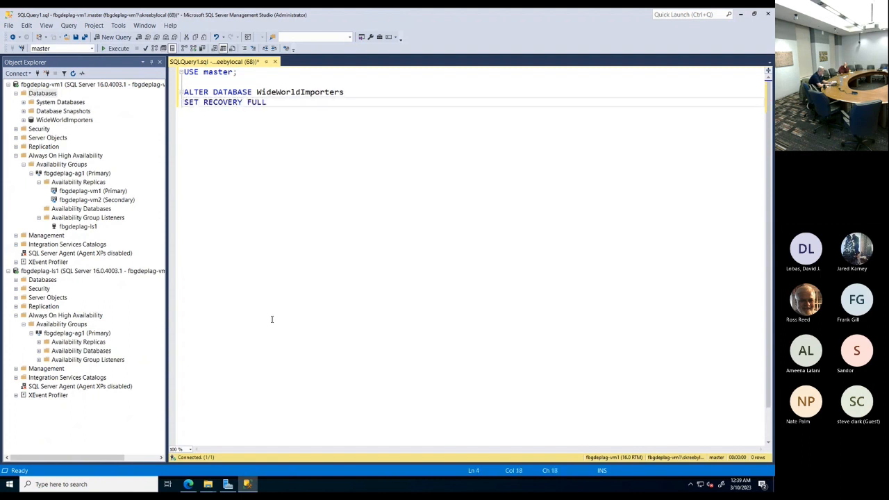
key(Return)
key(Return)
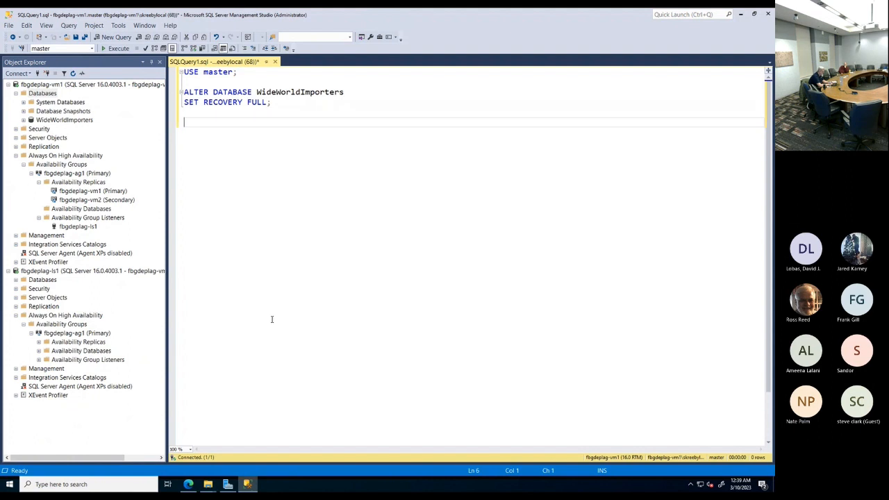
Add the statement BACKUP DATABASE WideWorldImporters TO DISK = N'NUL'; below the recovery model statement
text(BACKUP DATABASE)
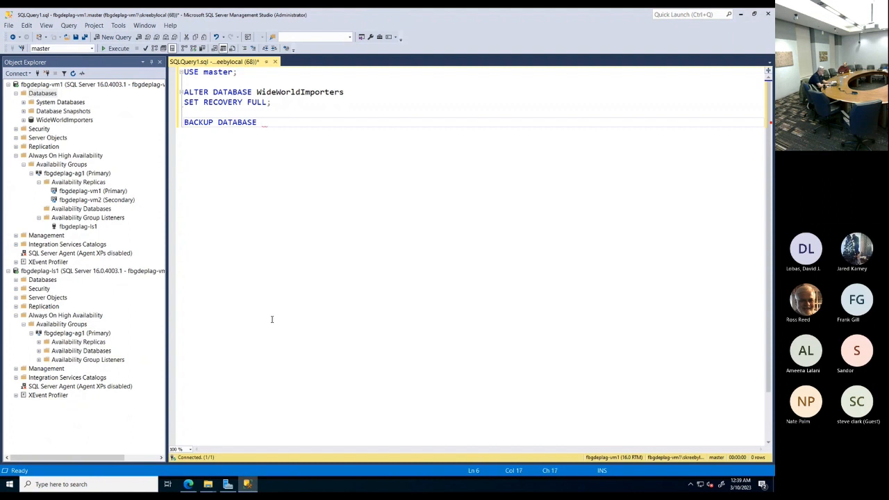
text(WIDEWORLDIMP)
key(BackSpace)
key(BackSpace)
key(BackSpace)
key(BackSpace)
key(BackSpace)
key(BackSpace)
key(BackSpace)
key(BackSpace)
key(BackSpace)
key(BackSpace)
key(BackSpace)
key(BackSpace)
text(WideWorldImporters)
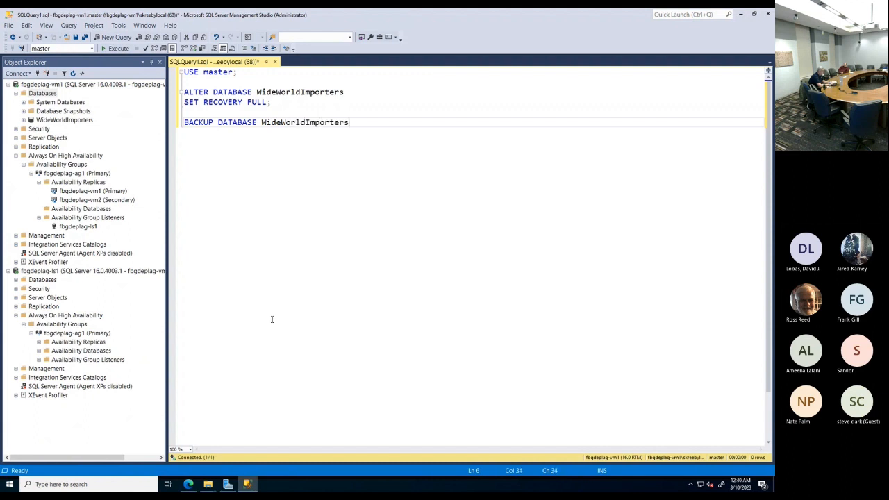
text( TO DISK = N'NUL';)
Execute the BACKUP DATABASE statement on its own, and execute the whole script with nothing selected
drag(446, 123, 324, 110)
drag(217, 122, 185, 123)
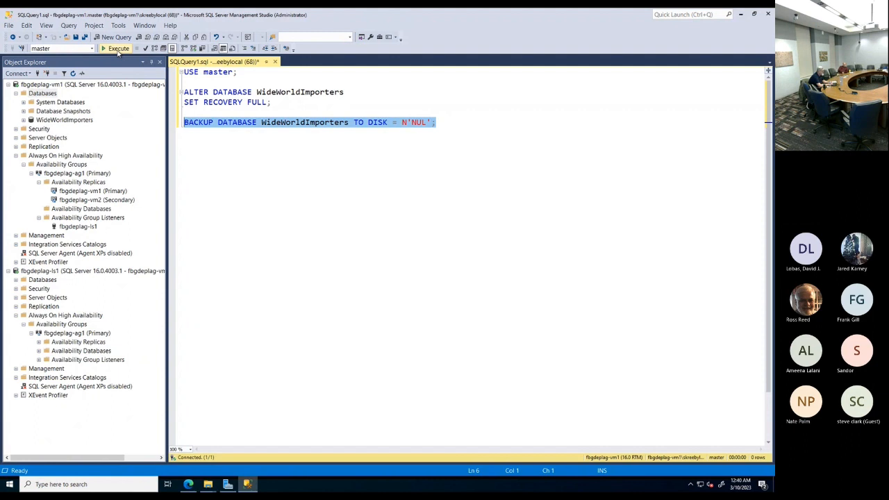
click(118, 48)
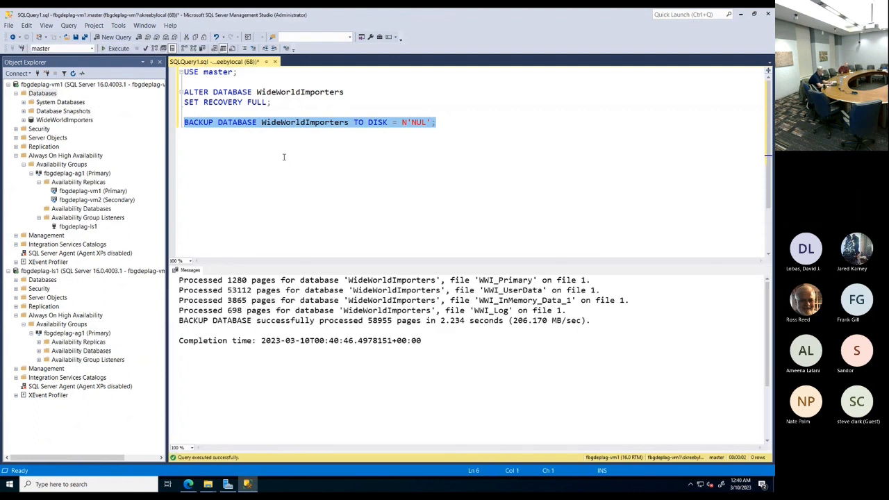
click(286, 122)
click(118, 49)
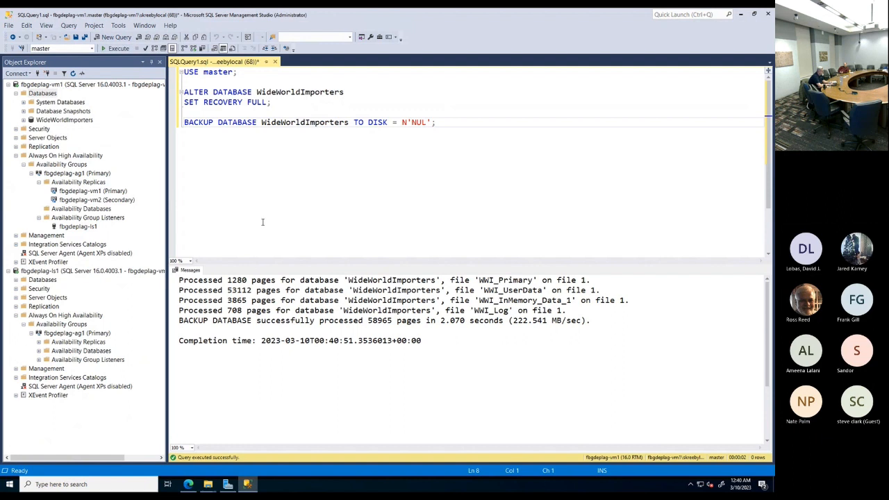
Start adding a database to fbgdeplag-ag1, set the introduction page not to show again, and select WideWorldImporters
right_click(62, 211)
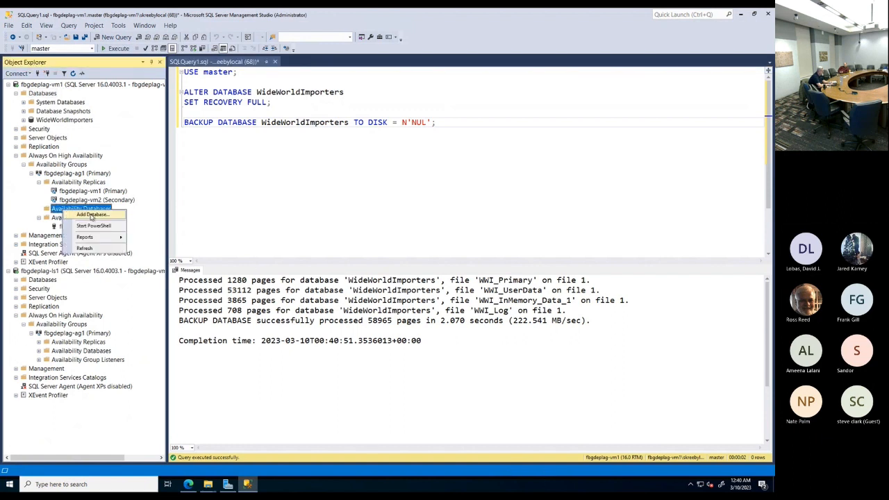
click(116, 221)
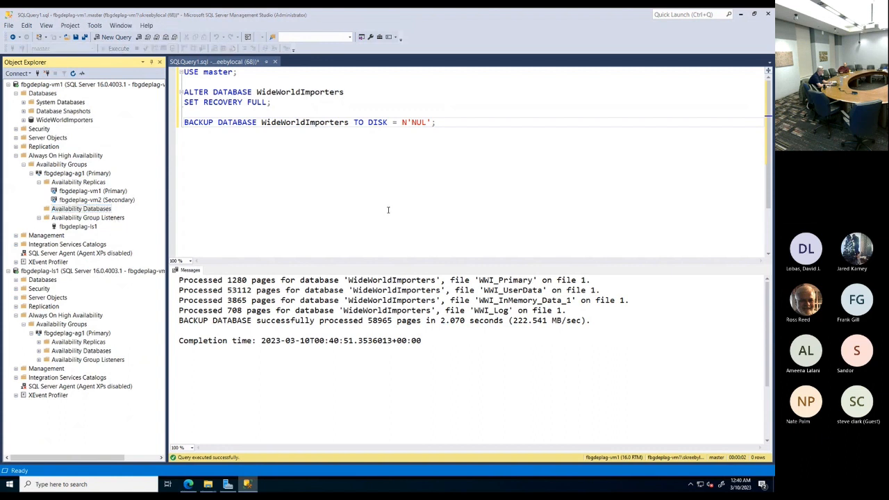
click(369, 348)
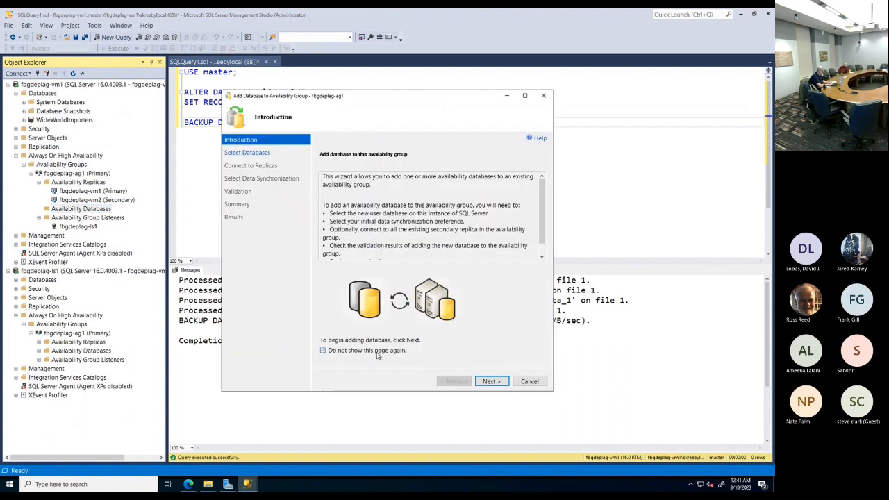
click(492, 381)
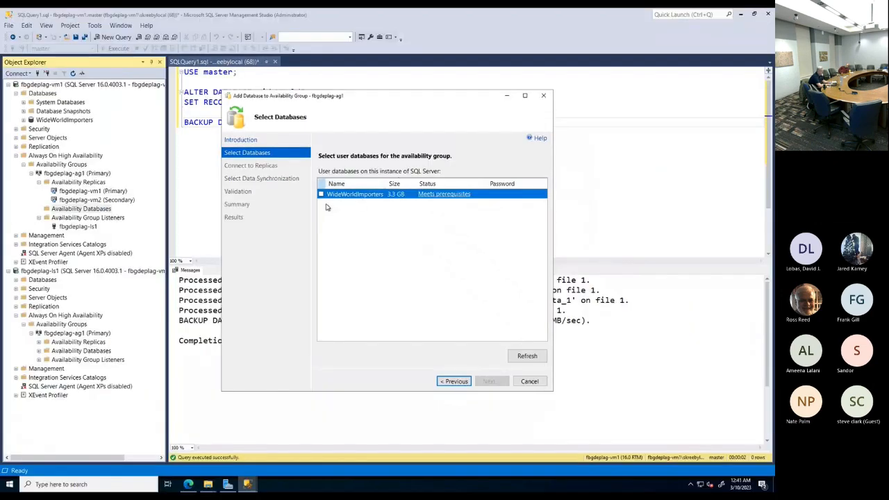
click(321, 195)
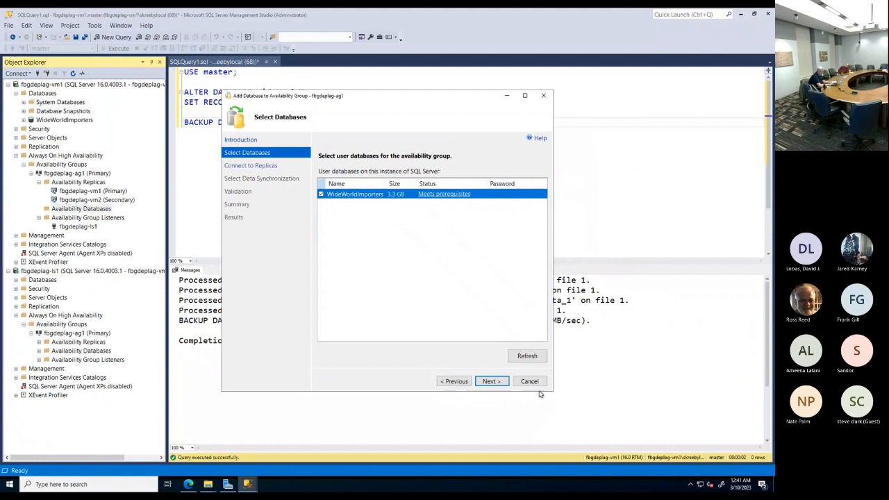
click(495, 380)
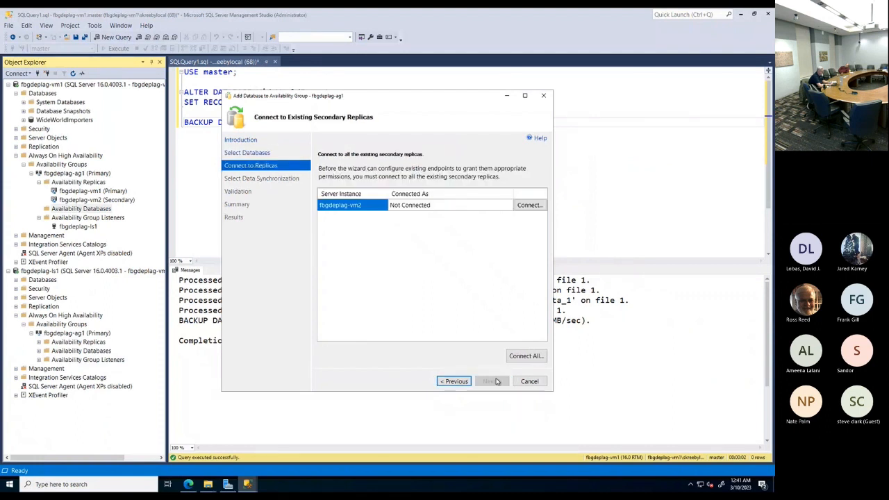
Connect to the secondary replica fbgdeplag-vm2 with Windows Authentication and continue to the data synchronization choice
click(528, 205)
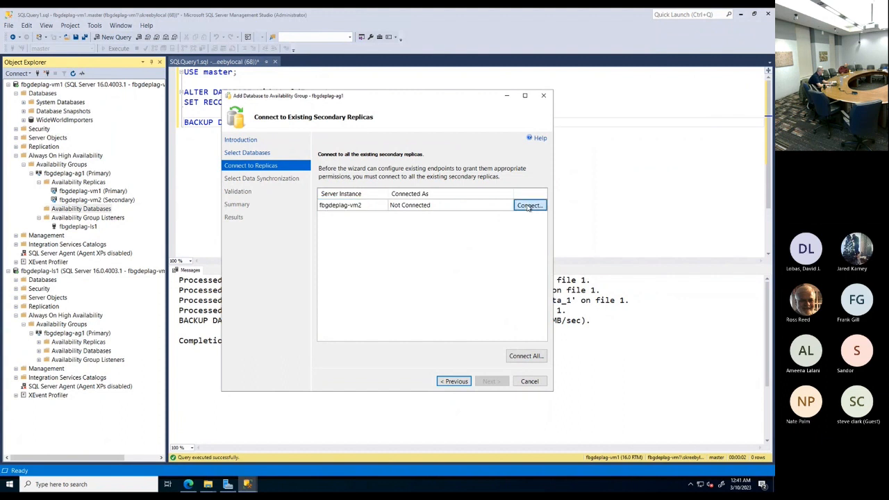
click(362, 255)
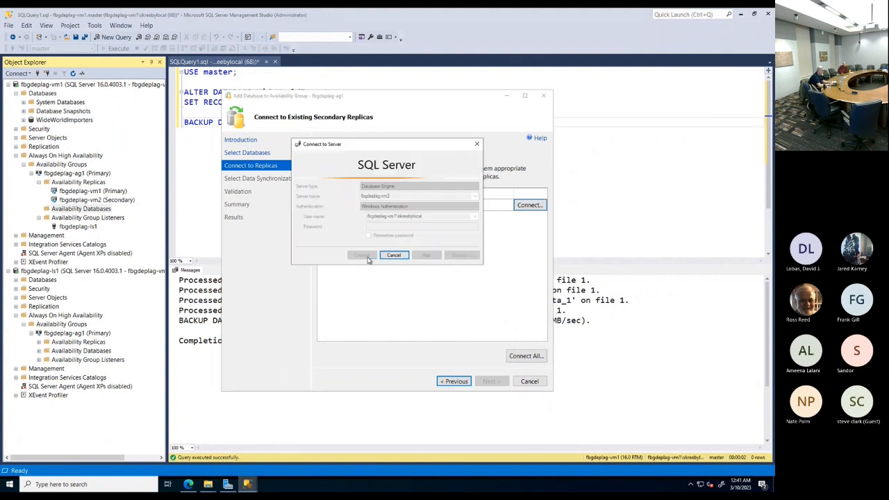
click(489, 382)
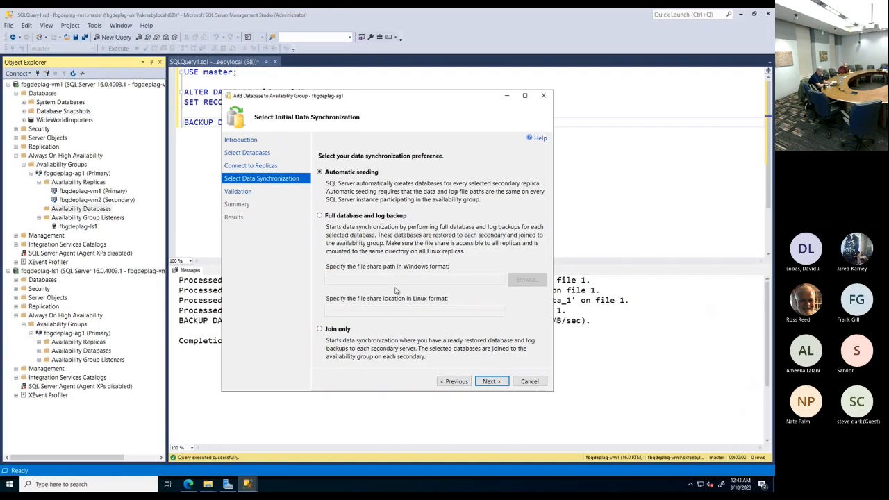
Keep automatic seeding, continue past validation, and complete adding WideWorldImporters to the availability group, closing the wizard
click(500, 382)
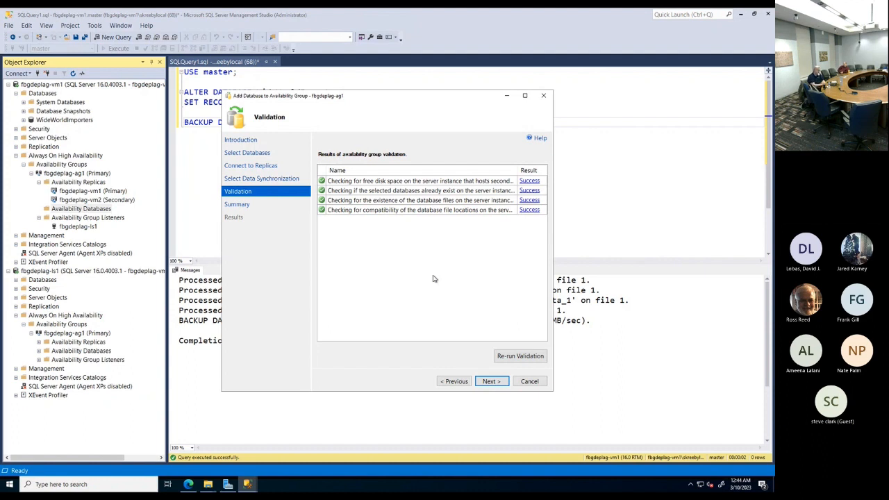
click(499, 384)
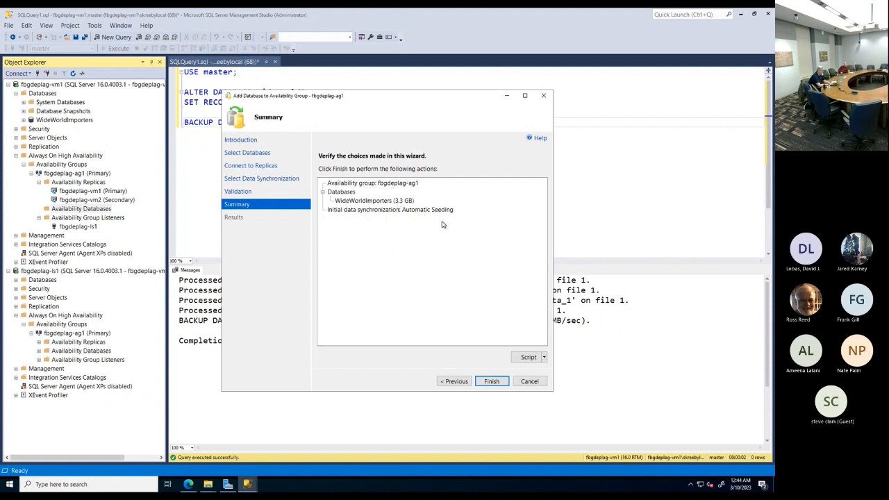
click(486, 380)
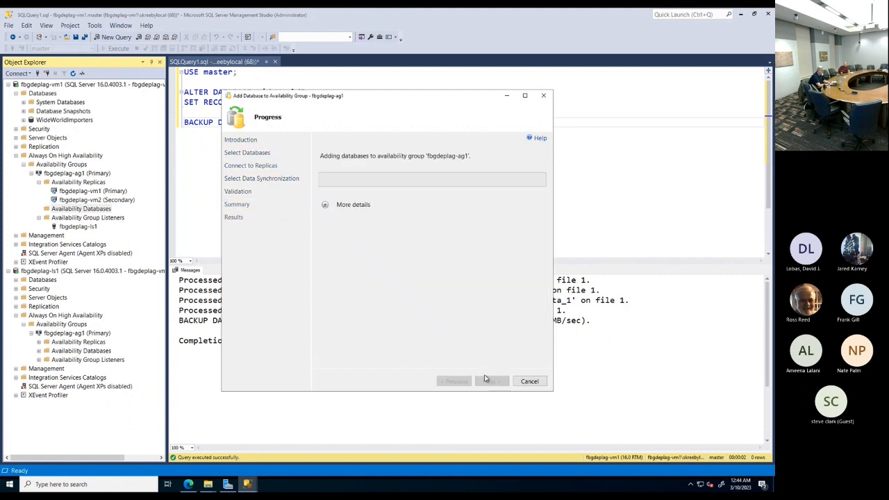
click(325, 204)
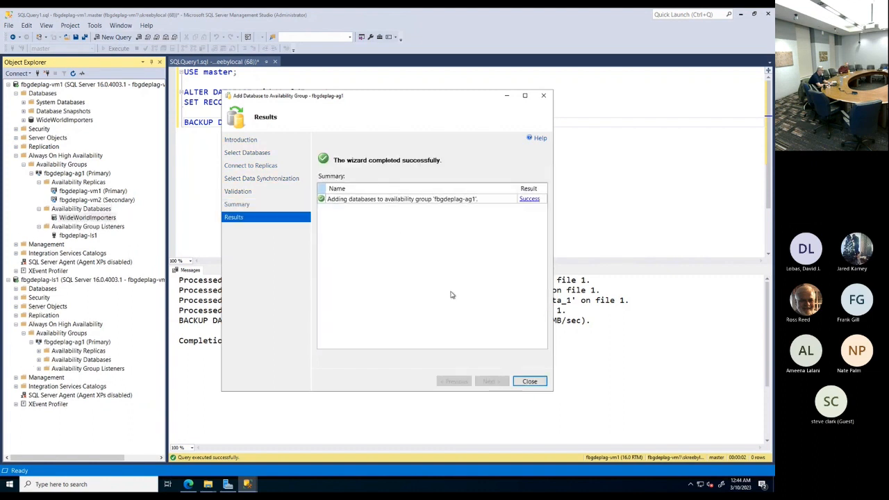
click(530, 381)
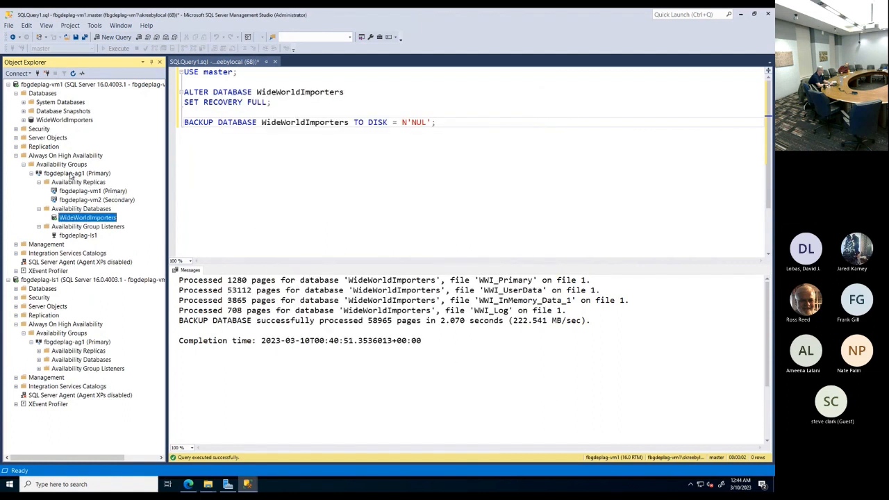
Show the dashboard of availability group fbgdeplag-ag1 across the full window, and widen its truncated replica and Failover Readiness columns
right_click(77, 174)
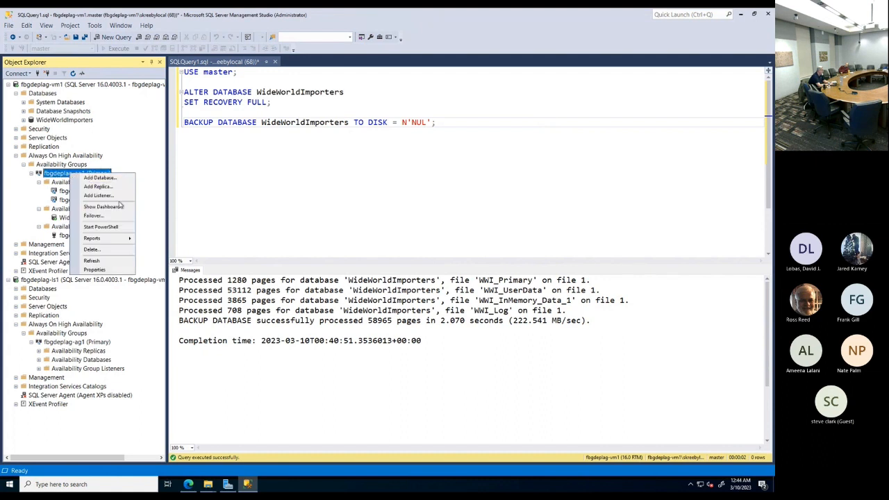
click(116, 207)
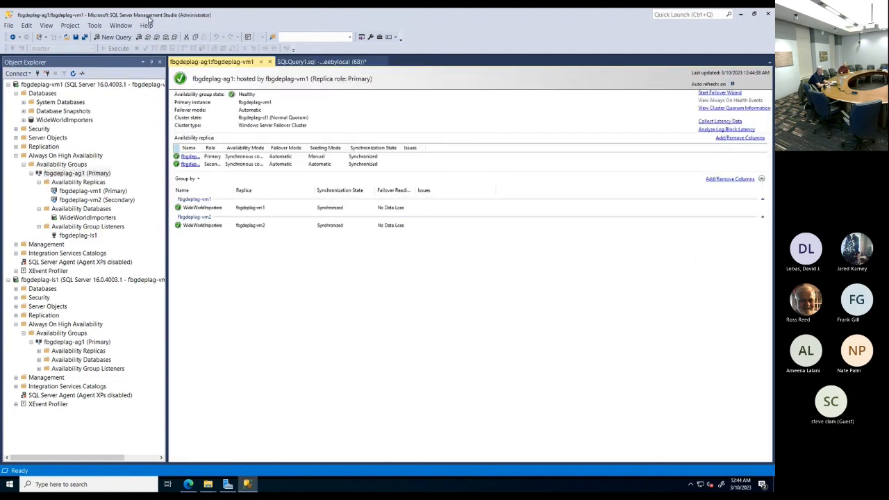
click(151, 62)
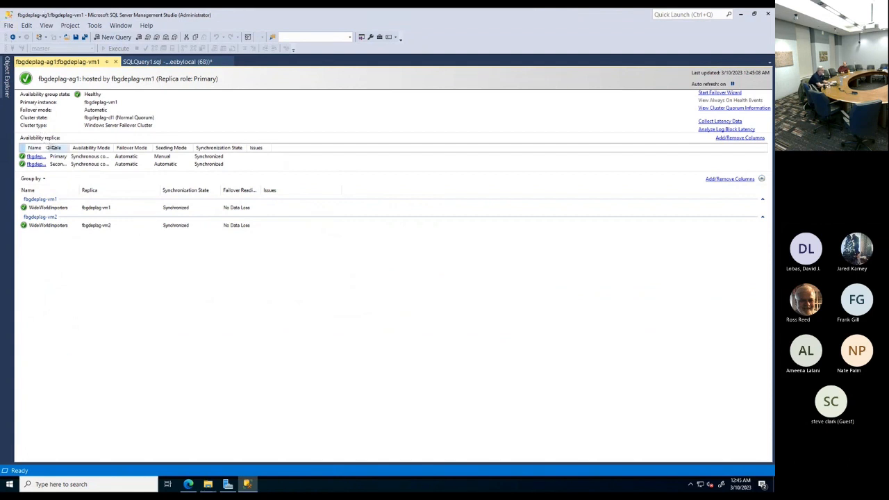
drag(47, 148, 137, 148)
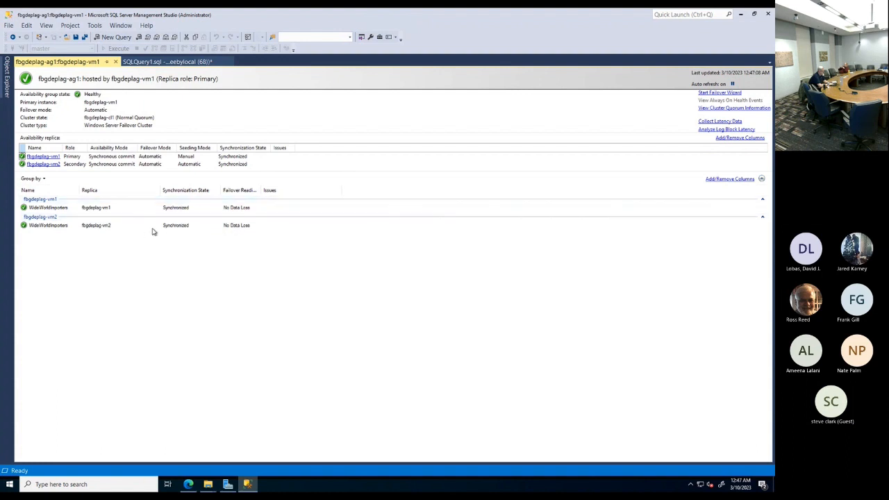
drag(262, 191, 285, 189)
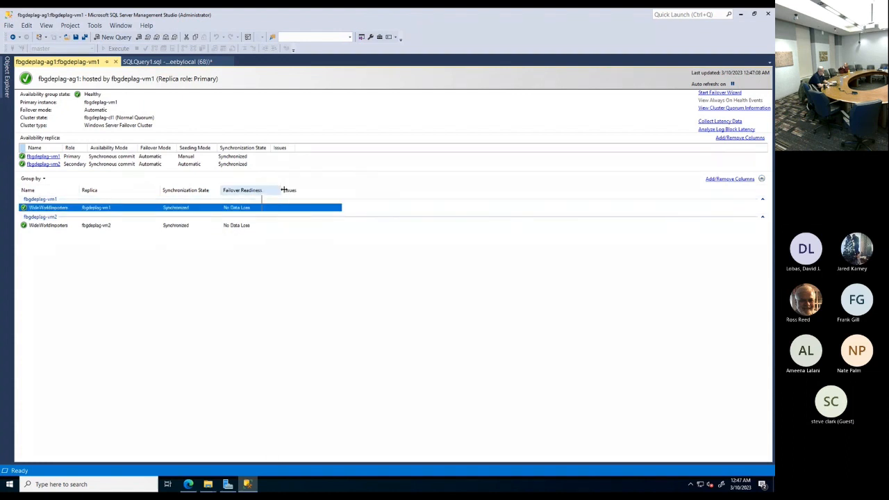
Add the Estimated Recovery Time, Estimated Data Loss and Synchronization Performance columns to the dashboard's database list
click(725, 181)
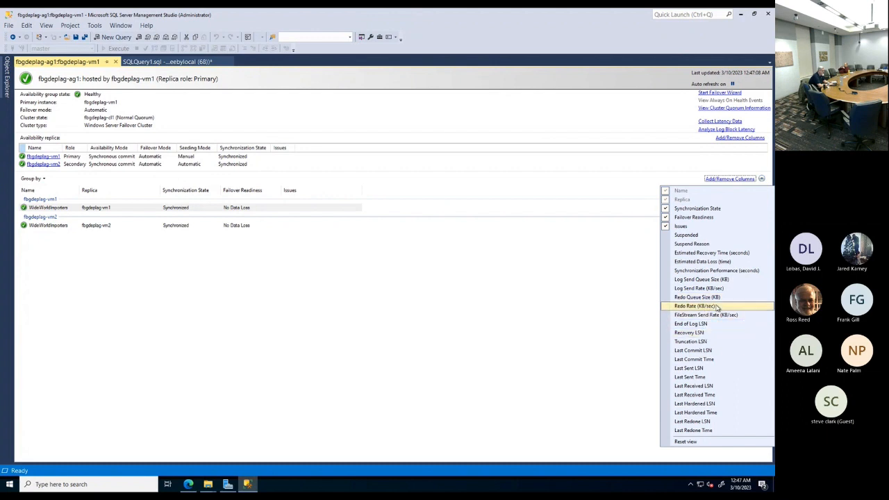
click(711, 255)
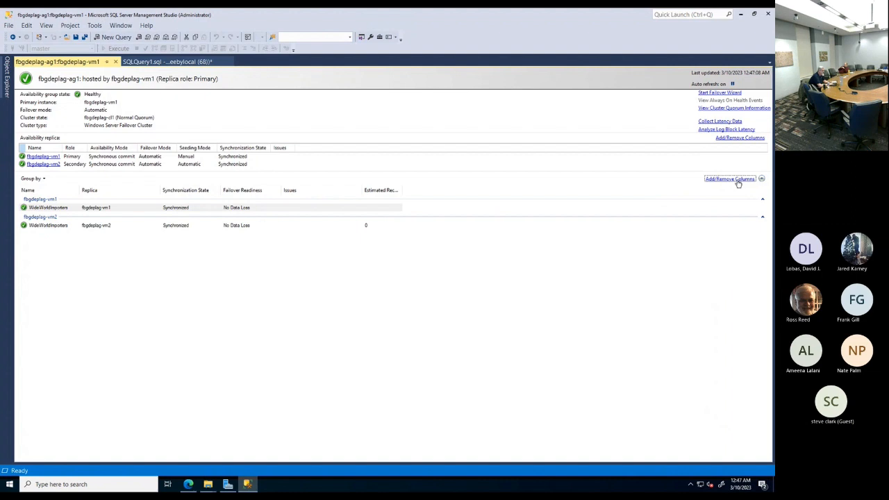
click(738, 182)
click(712, 262)
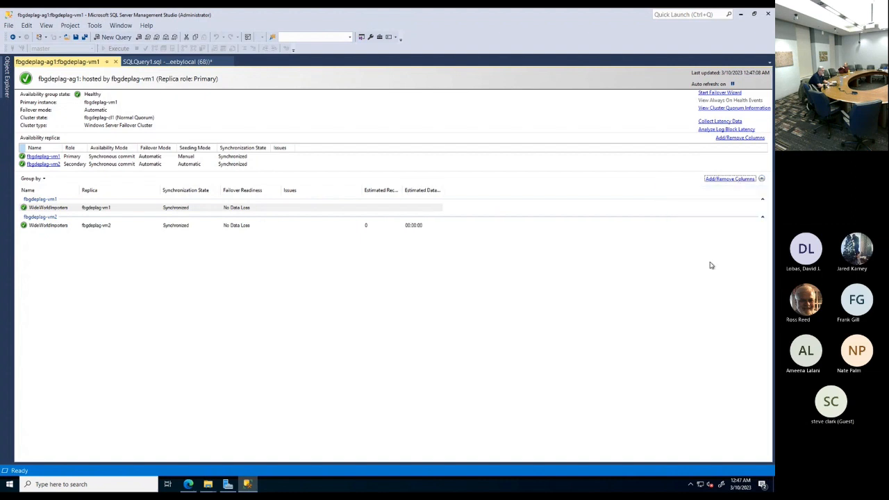
click(739, 182)
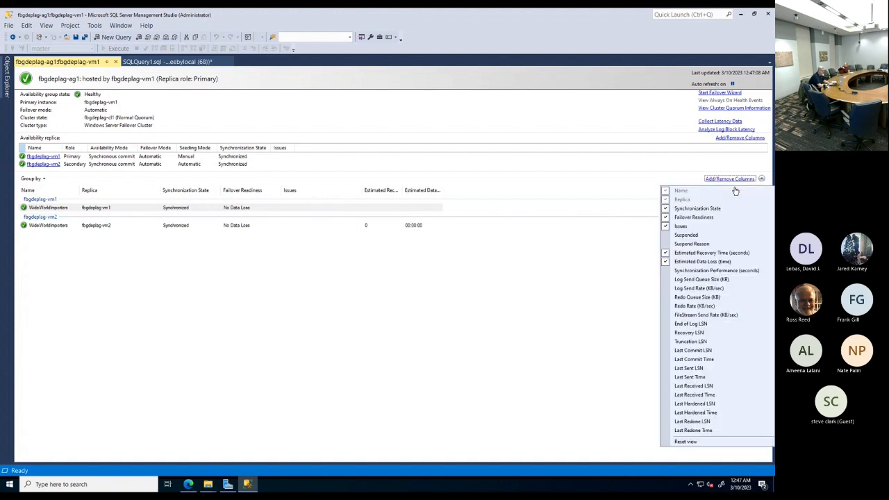
click(712, 271)
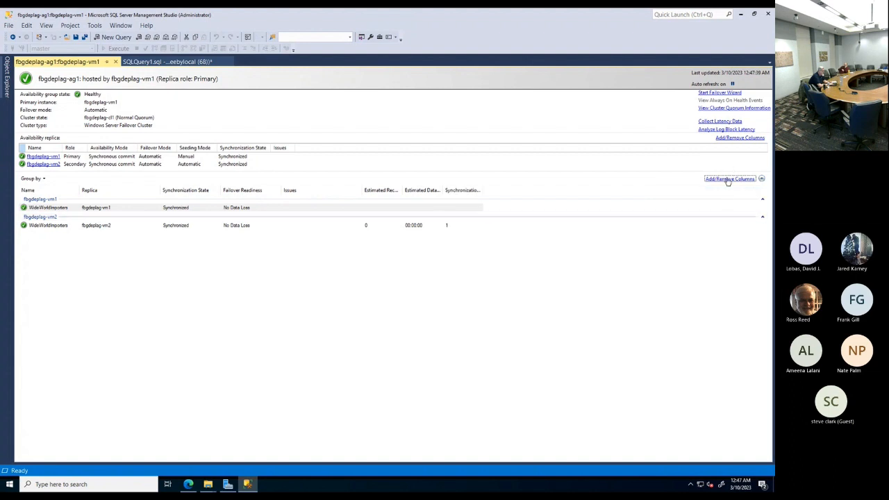
Add the Log Send Queue Size, Log Send Rate, Redo Queue Size and Redo Rate columns to the database list
click(728, 182)
click(701, 279)
click(738, 180)
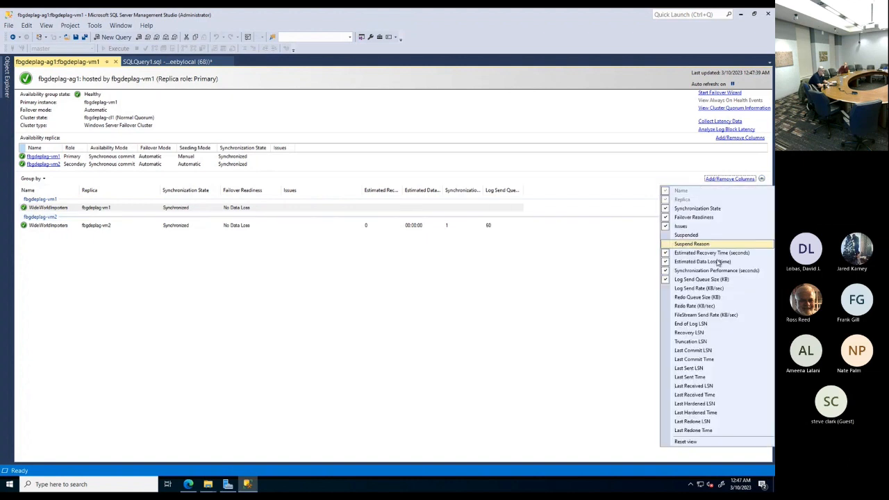
click(712, 288)
click(726, 180)
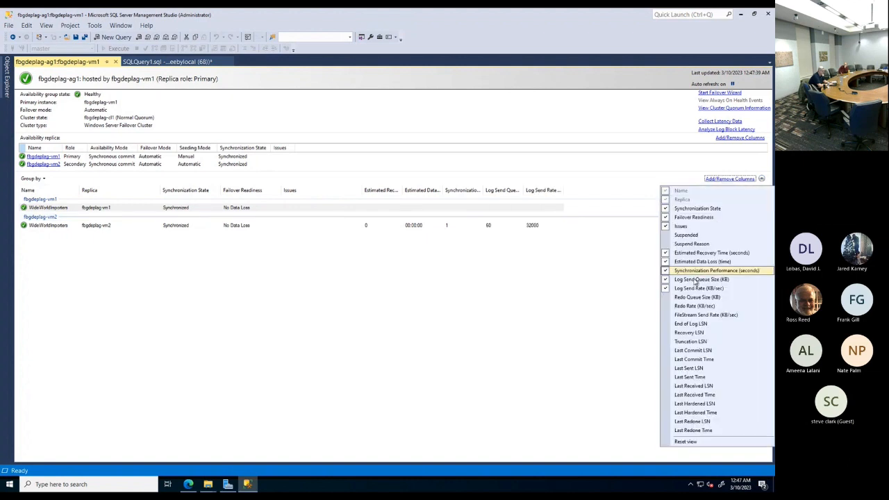
click(694, 297)
click(723, 181)
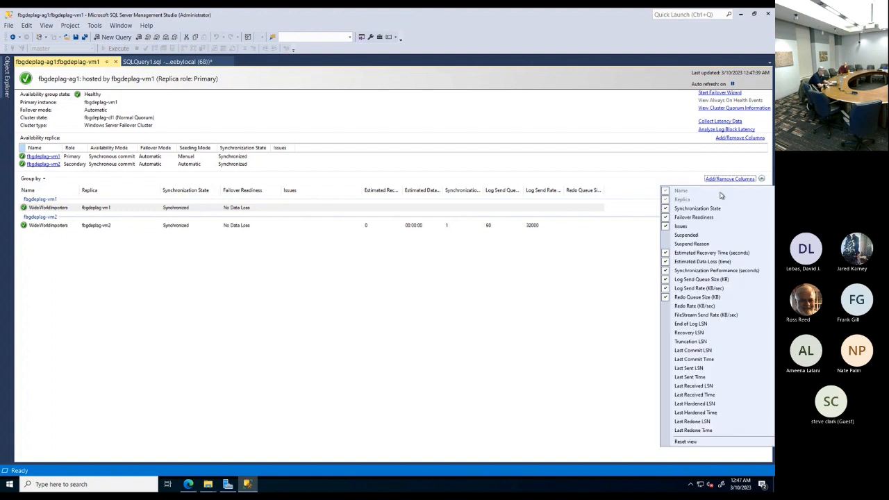
click(698, 306)
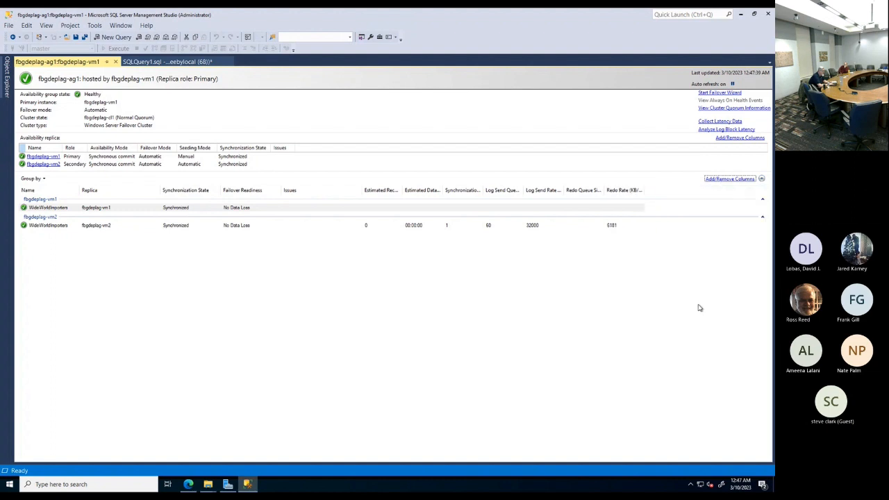
Finish choosing columns and widen the added columns in the database list, from Estimated Recovery Time through Redo Rate
click(730, 180)
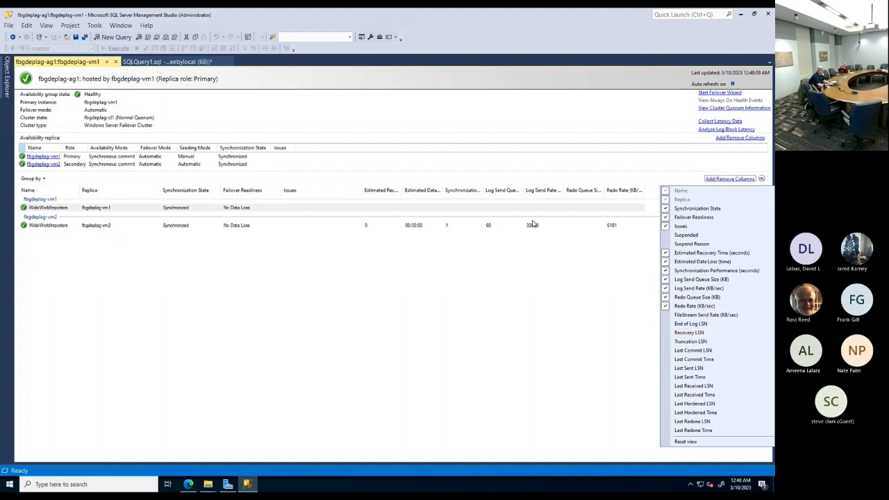
click(499, 267)
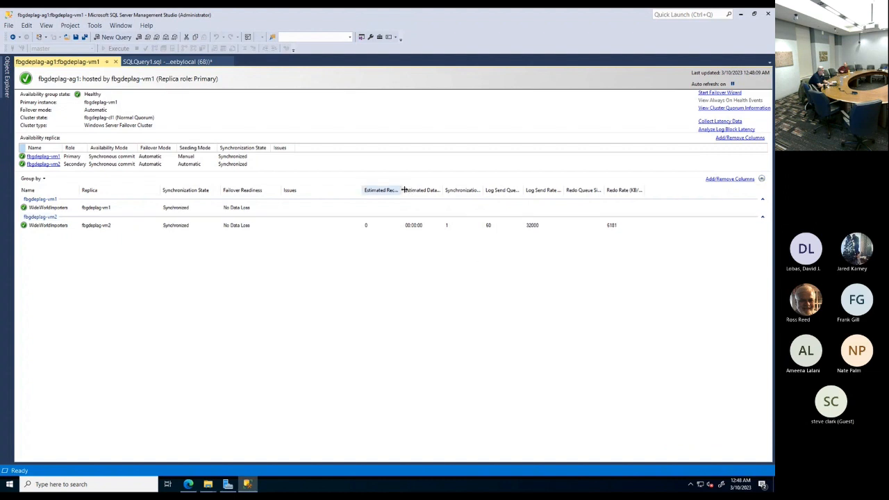
drag(402, 190, 754, 191)
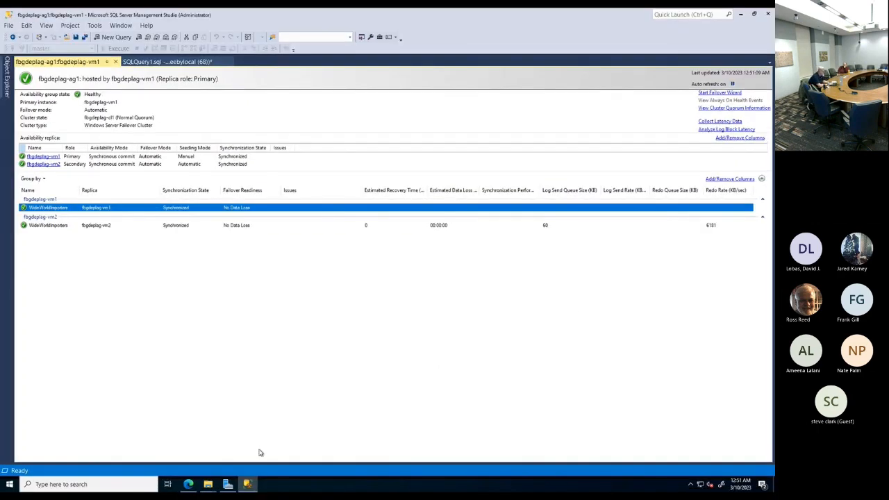
click(248, 485)
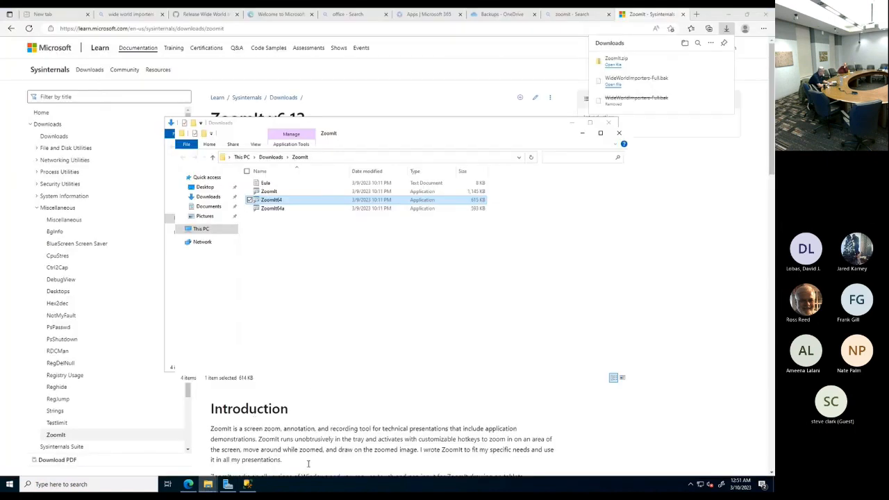
click(248, 484)
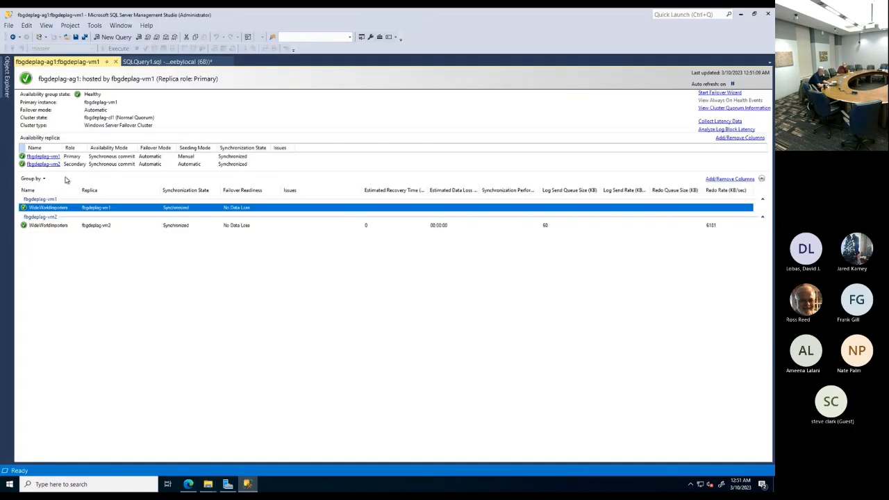
Connect Object Explorer to the fbgdeplag-vm2 database engine with Windows Authentication and expand its Always On availability groups
click(8, 82)
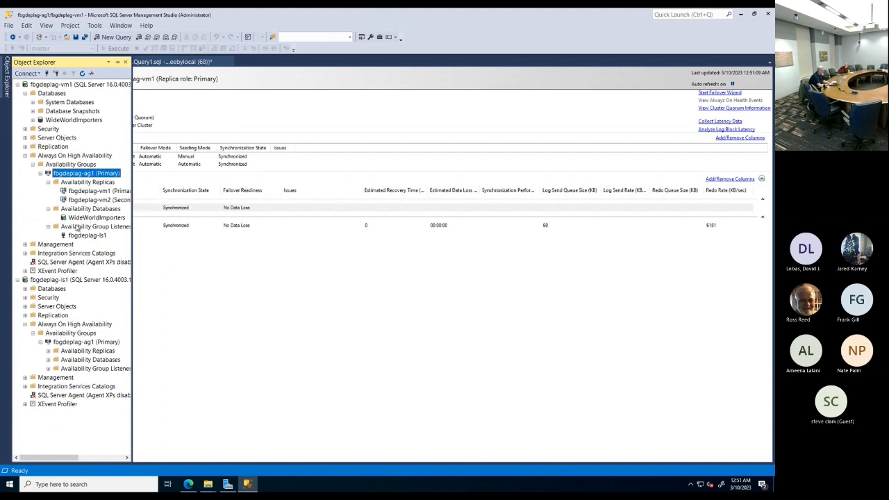
click(28, 73)
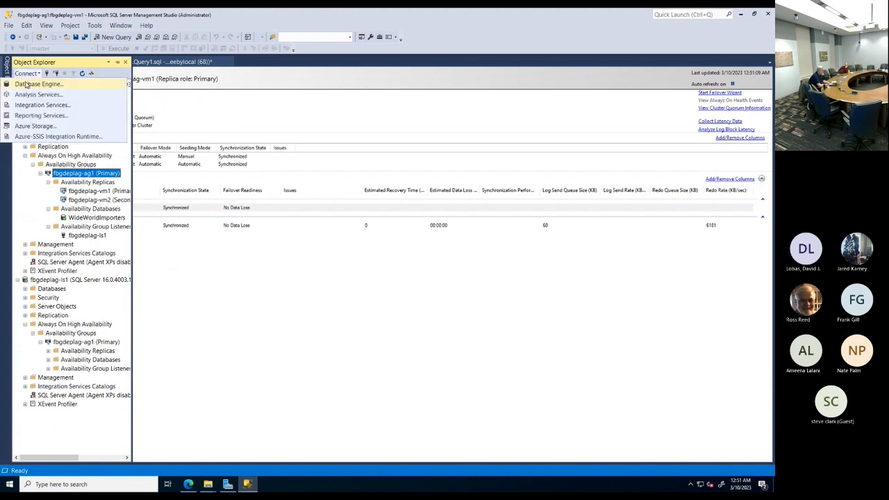
click(35, 84)
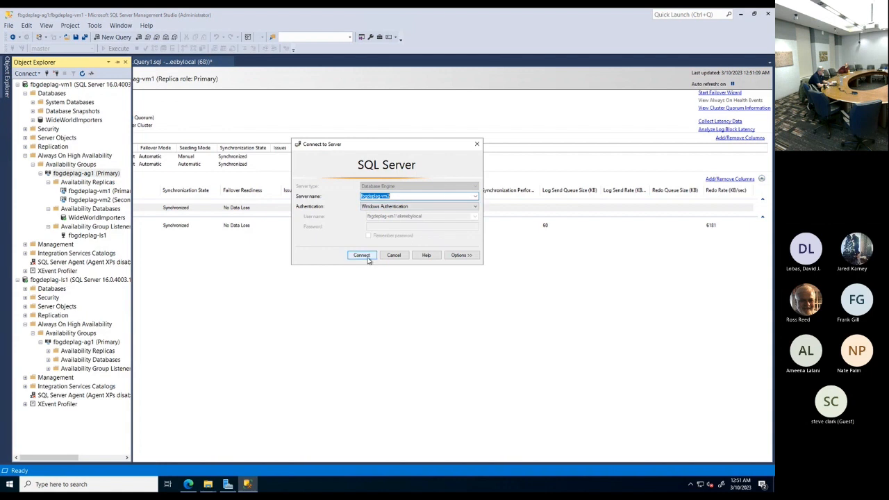
click(361, 255)
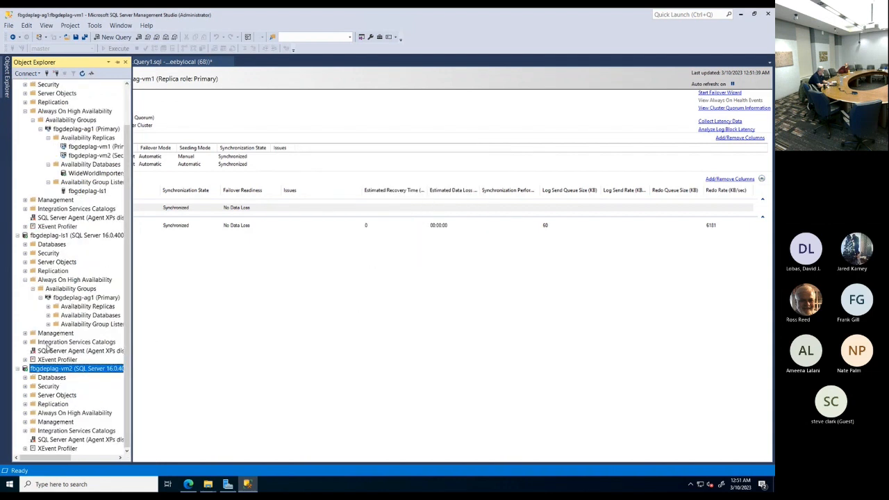
click(25, 413)
click(33, 422)
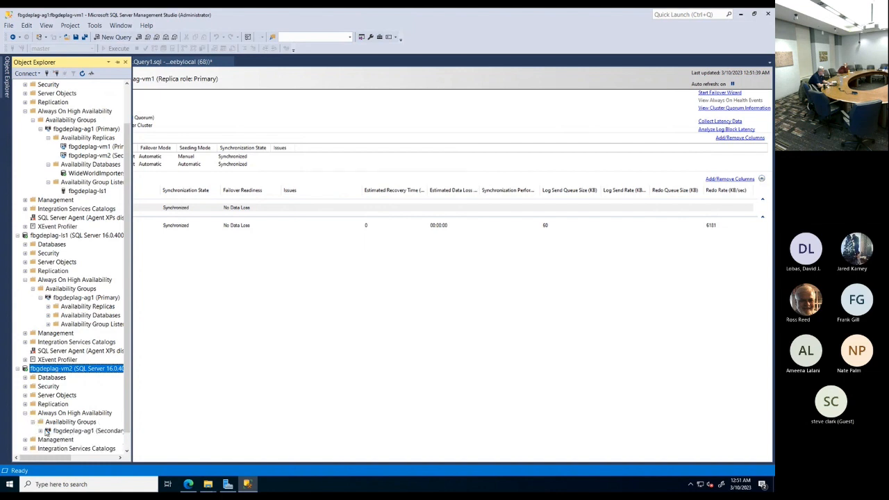
Pin Object Explorer so it stays open beside the dashboard, and widen it slightly
click(134, 412)
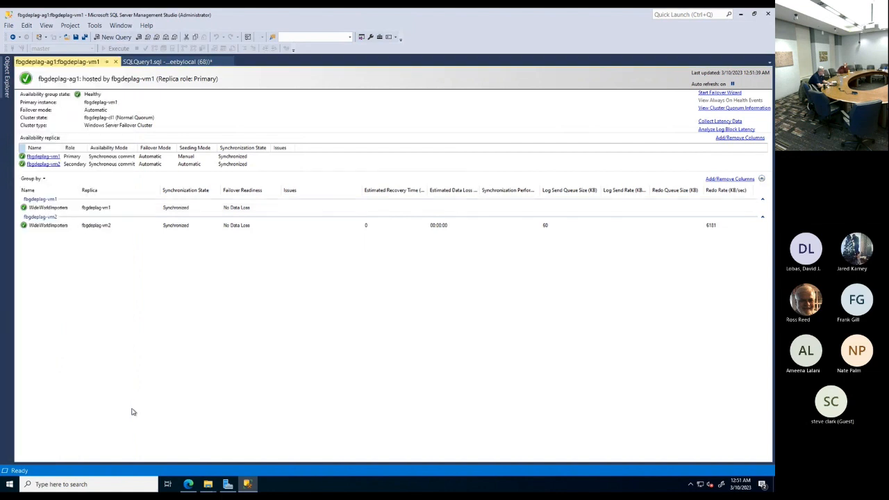
click(6, 87)
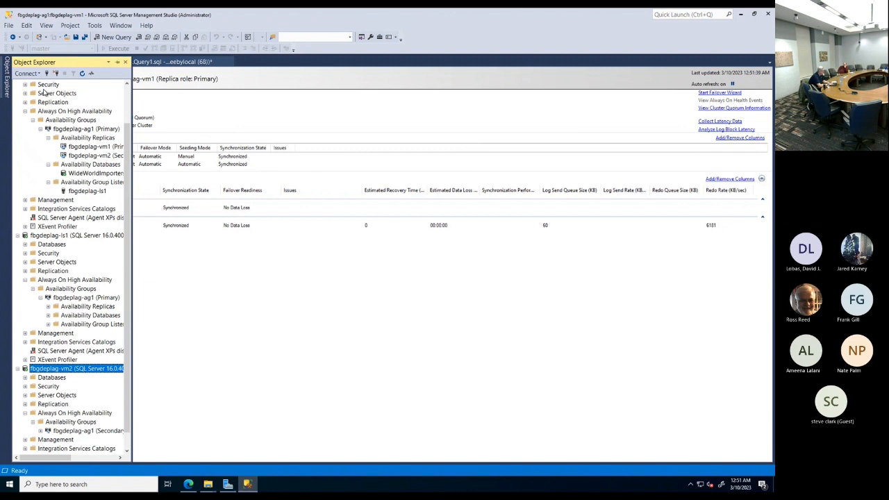
click(119, 62)
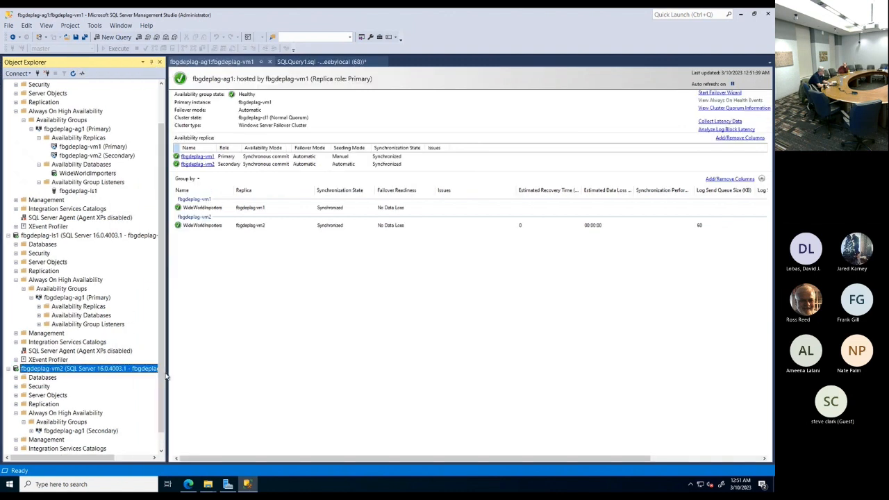
drag(167, 376, 194, 375)
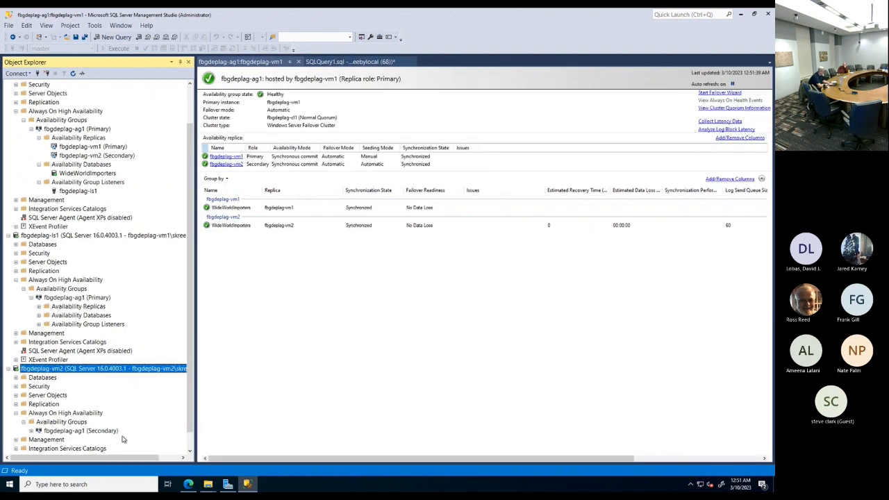
click(189, 441)
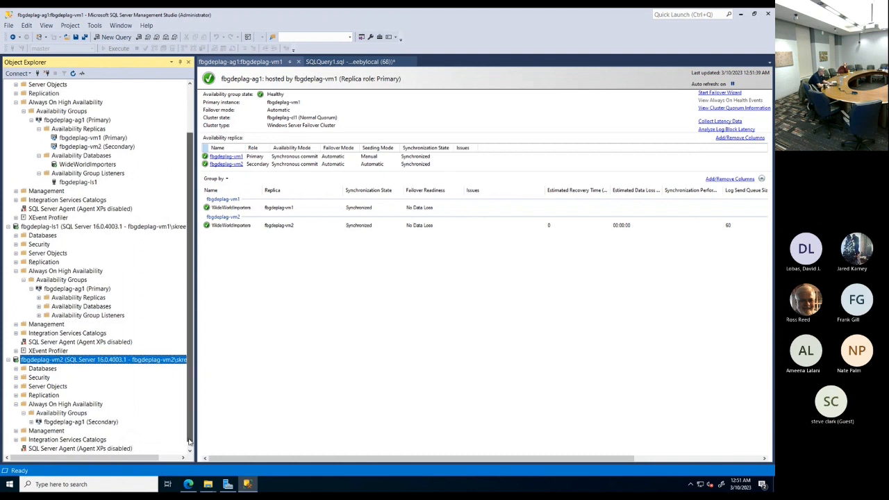
Expand fbgdeplag-ag1 under fbgdeplag-vm2 to examine its availability replicas, databases and listeners
click(31, 414)
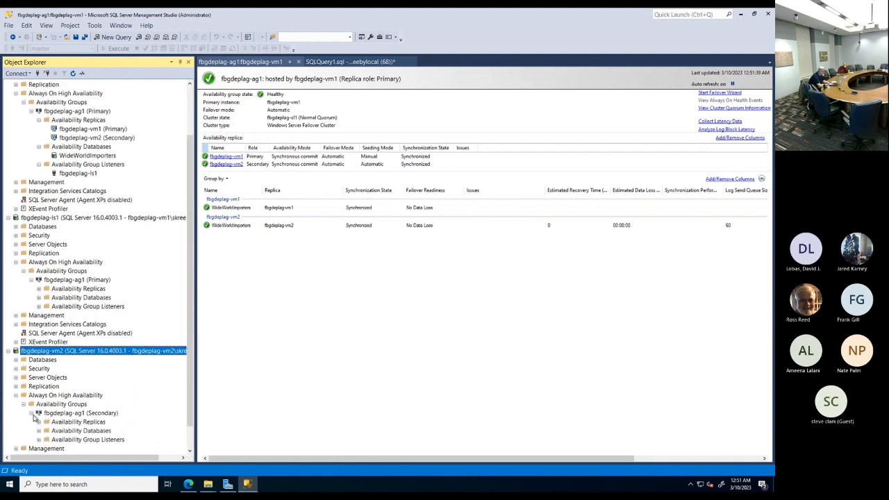
click(39, 423)
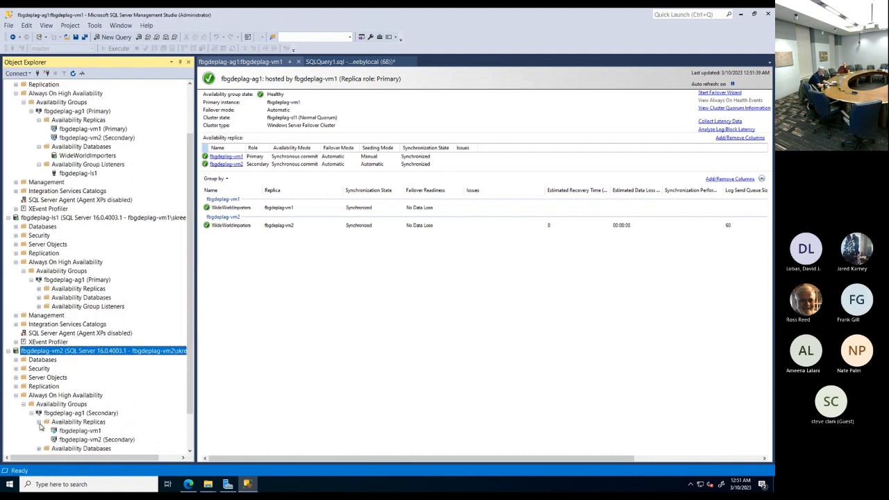
drag(188, 374, 187, 429)
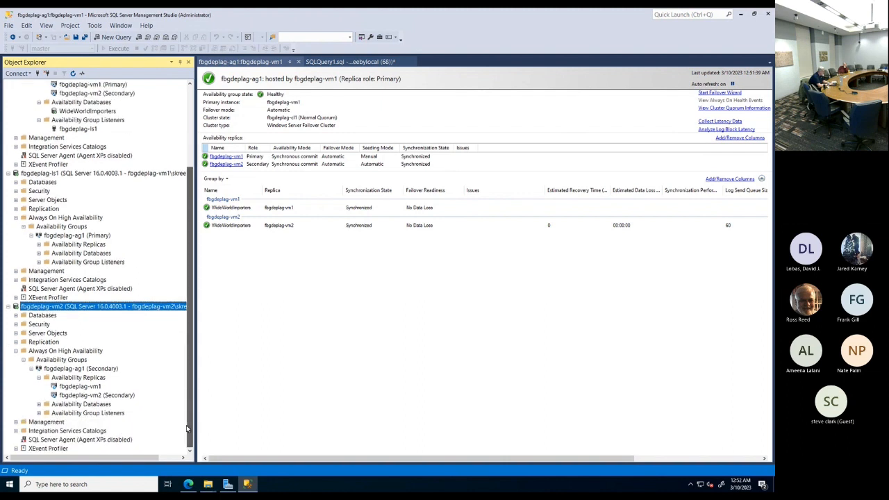
click(39, 403)
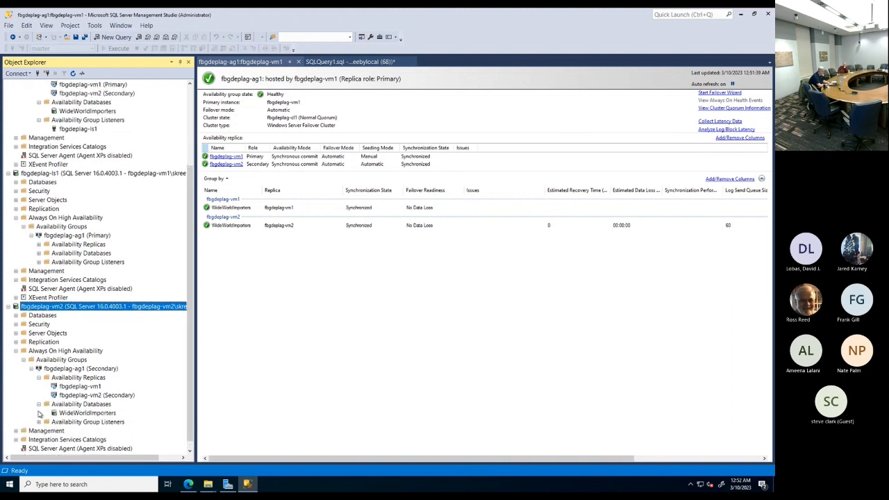
click(39, 421)
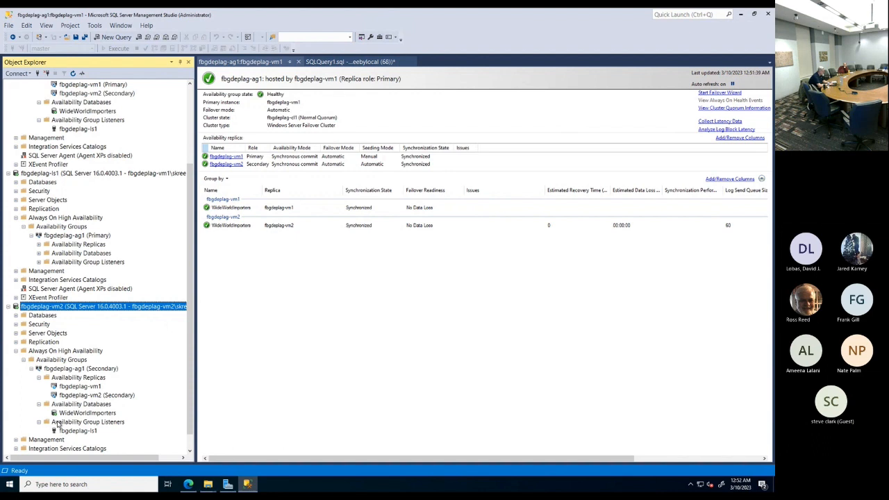
Fail over availability group fbgdeplag-ag1 to fbgdeplag-vm2 as the new primary replica, viewing the detailed failover progress
right_click(80, 371)
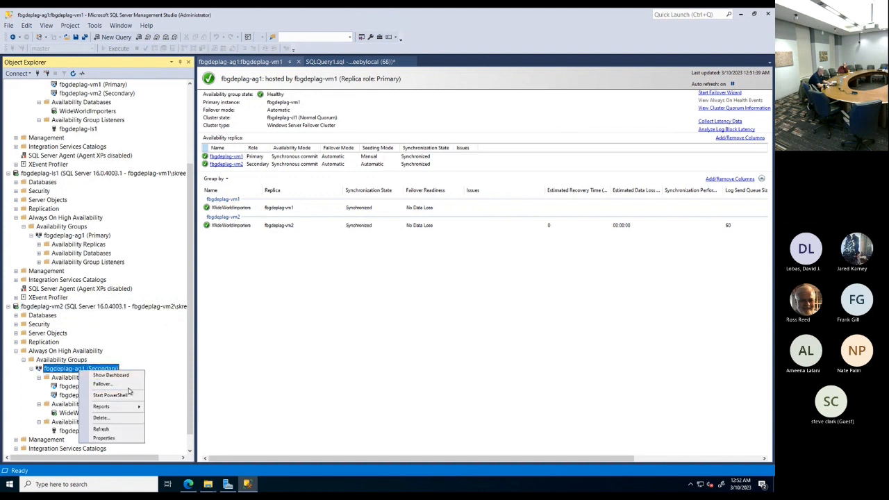
click(131, 386)
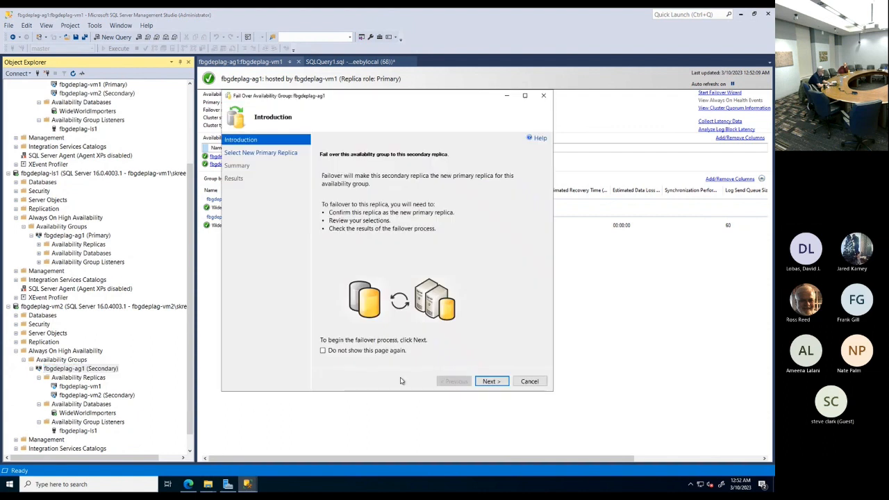
click(502, 384)
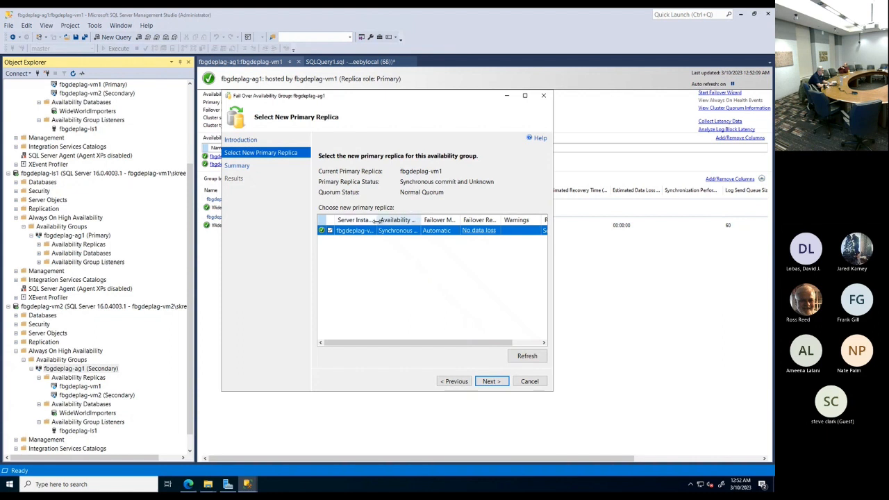
drag(378, 219, 427, 219)
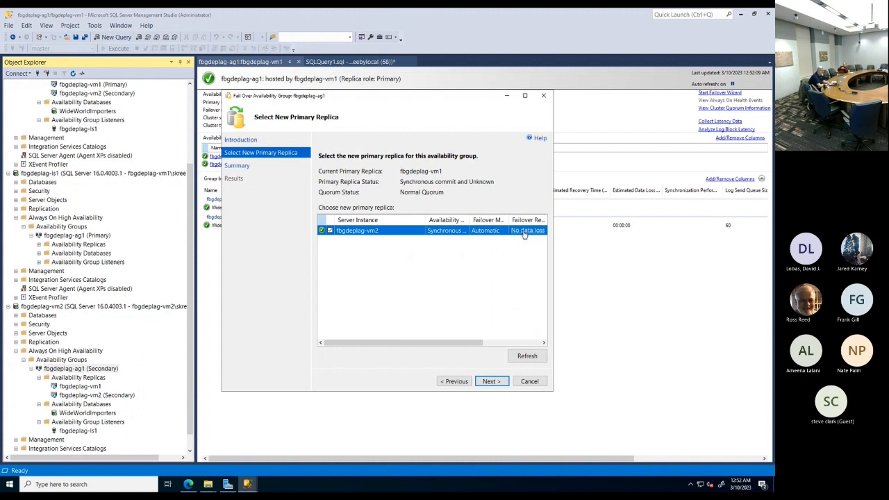
click(491, 382)
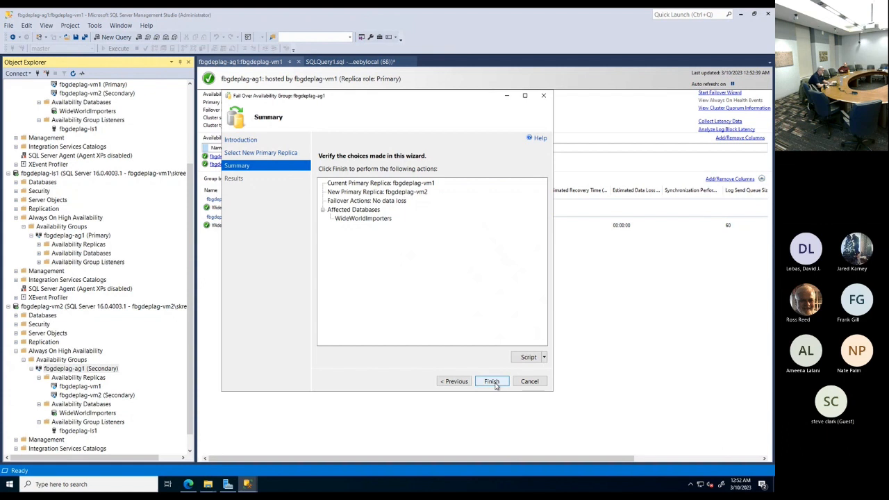
click(491, 381)
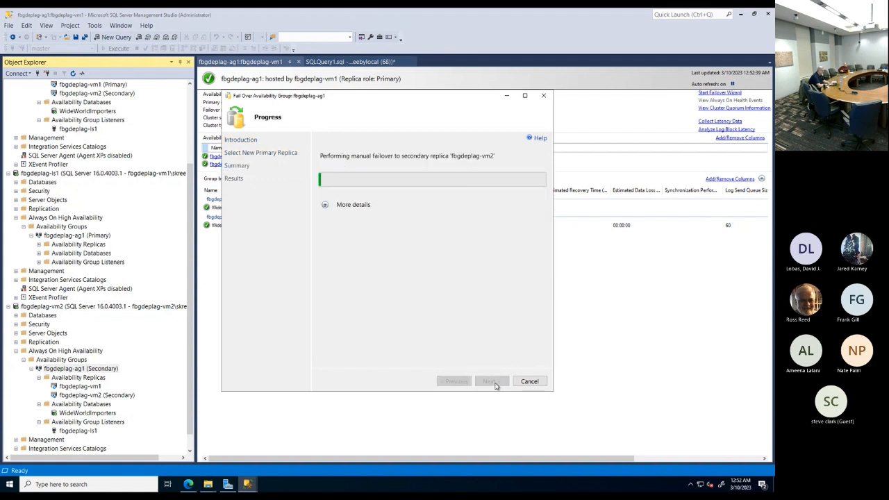
click(325, 204)
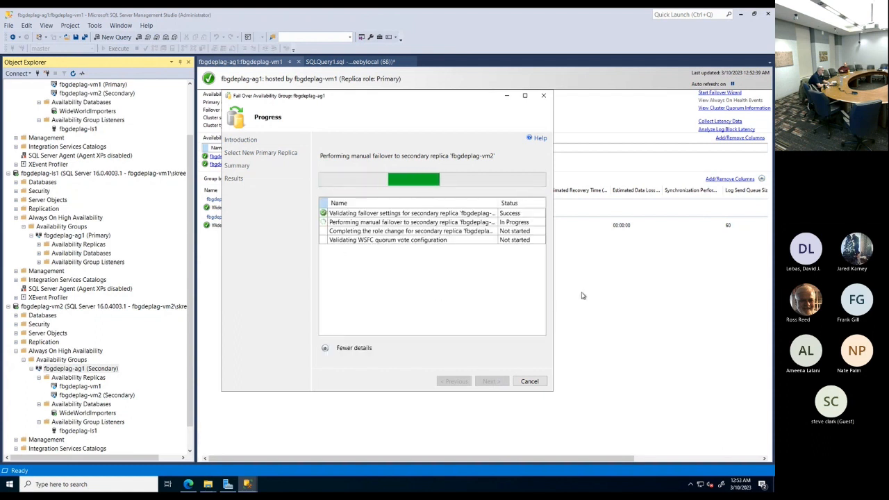
key(Return)
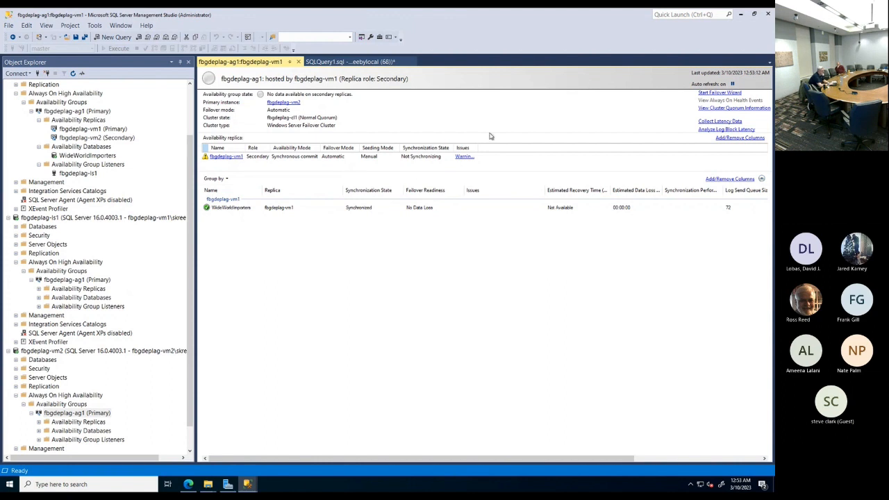
Review the issue reported for replica fbgdeplag-vm1, then show the fbgdeplag-ag1 dashboard hosted by fbgdeplag-vm2
click(462, 158)
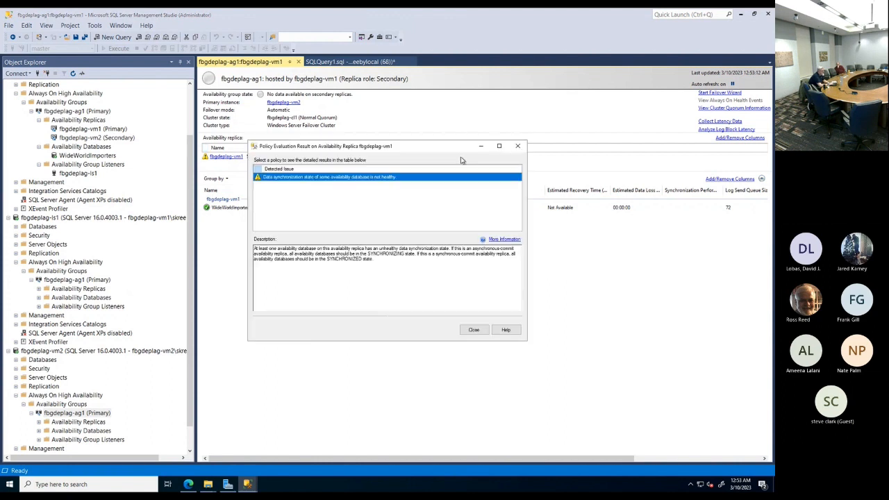
click(475, 330)
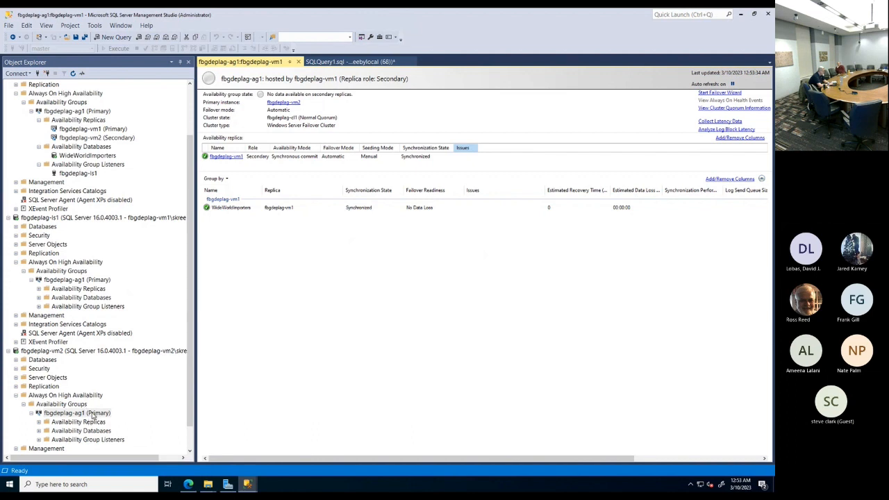
right_click(92, 413)
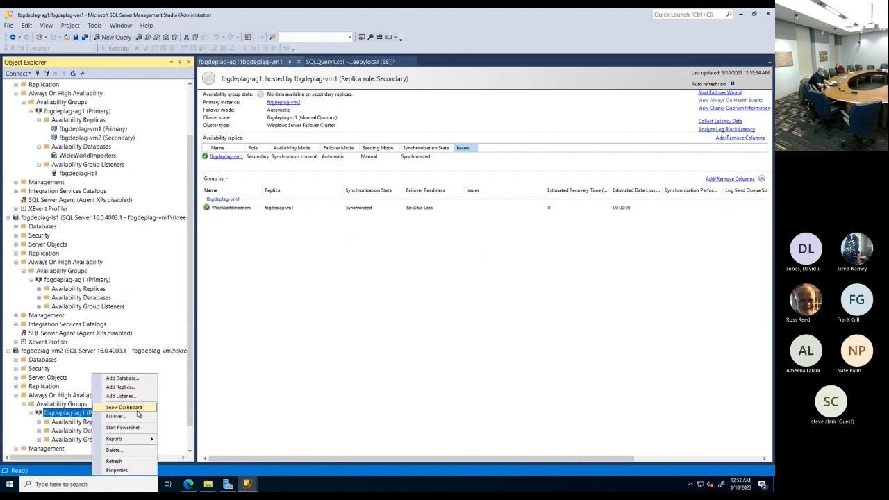
click(136, 407)
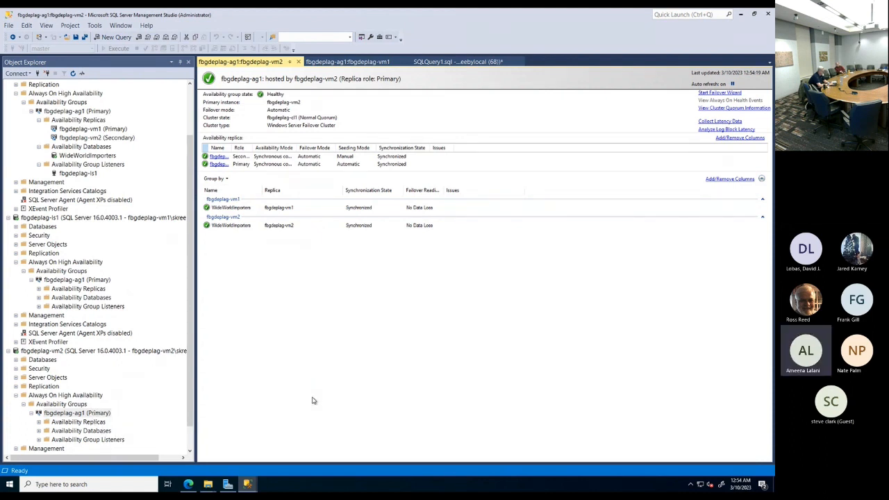
Switch from the remote desktop to the Azure portal and open virtual machine fbgdeplag-vm3 from resource group fbgdeplag-rg
mouse_move(508, 16)
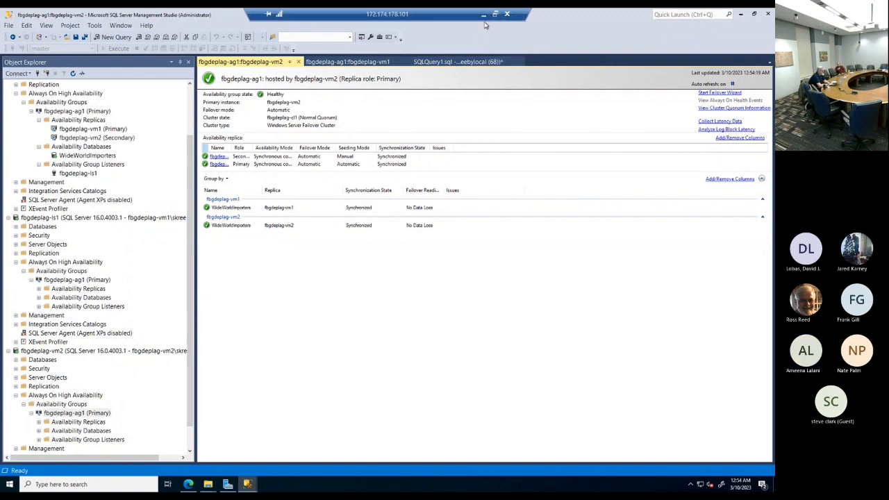
click(484, 17)
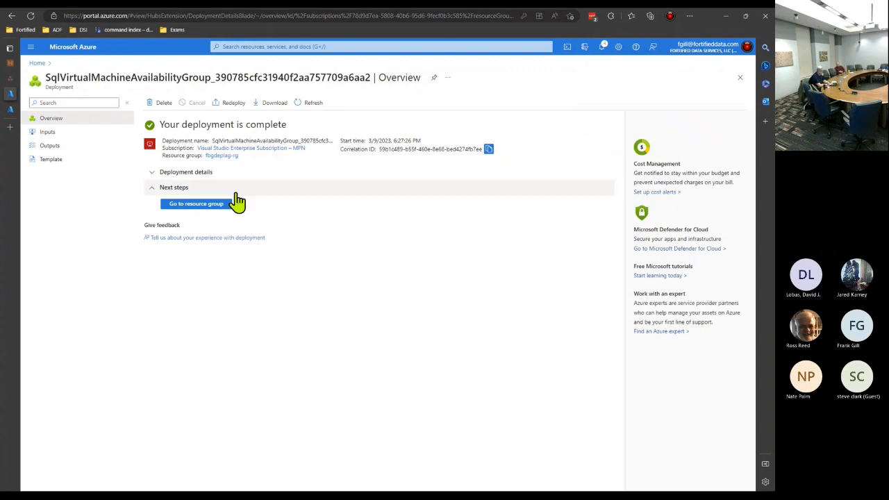
click(215, 205)
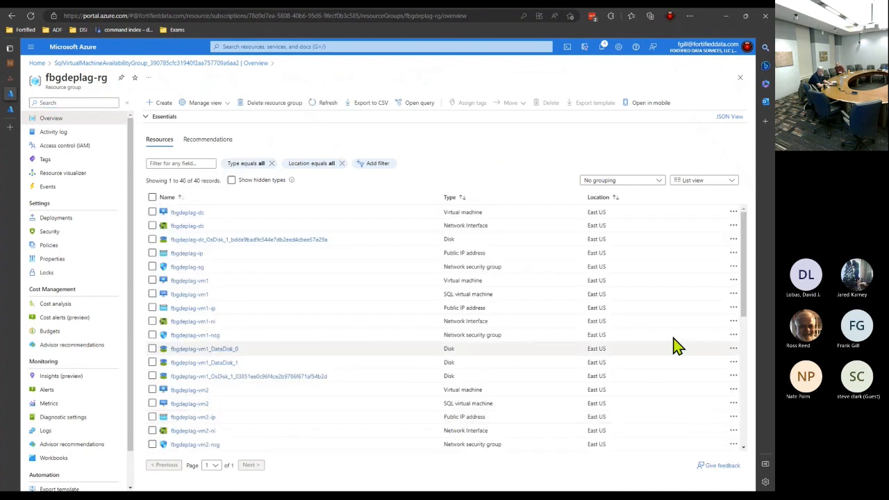
drag(748, 284, 736, 392)
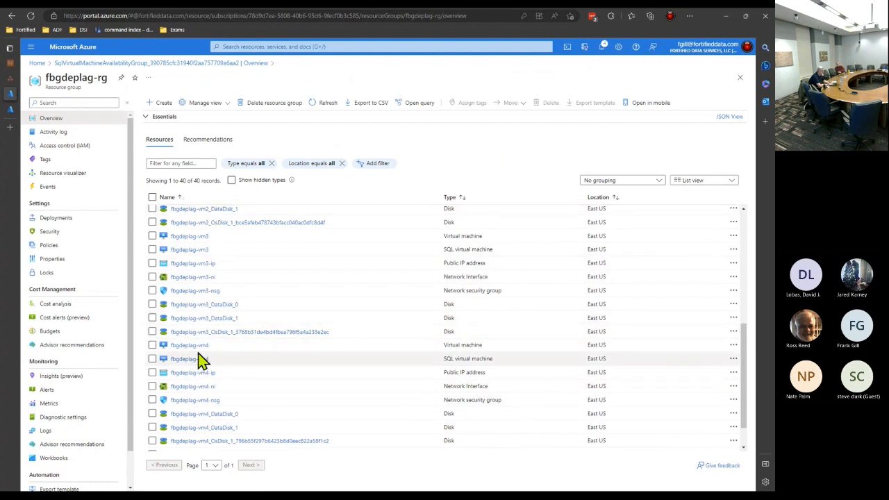
right_click(194, 238)
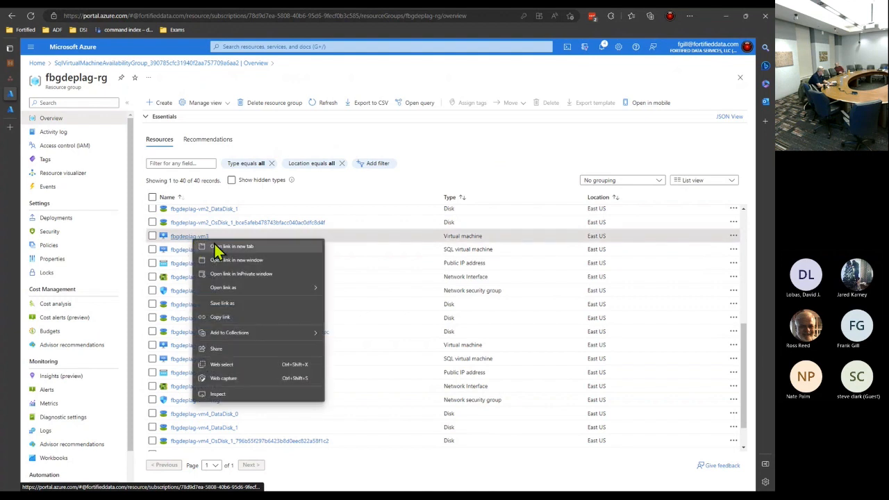
click(194, 238)
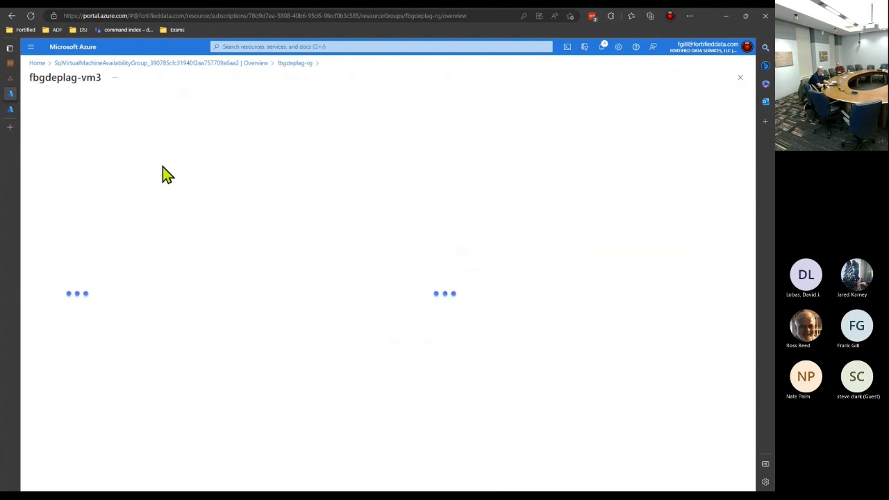
Download and keep the RDP file for fbgdeplag-vm3, open it, and accept connecting to the unidentified publisher
click(172, 106)
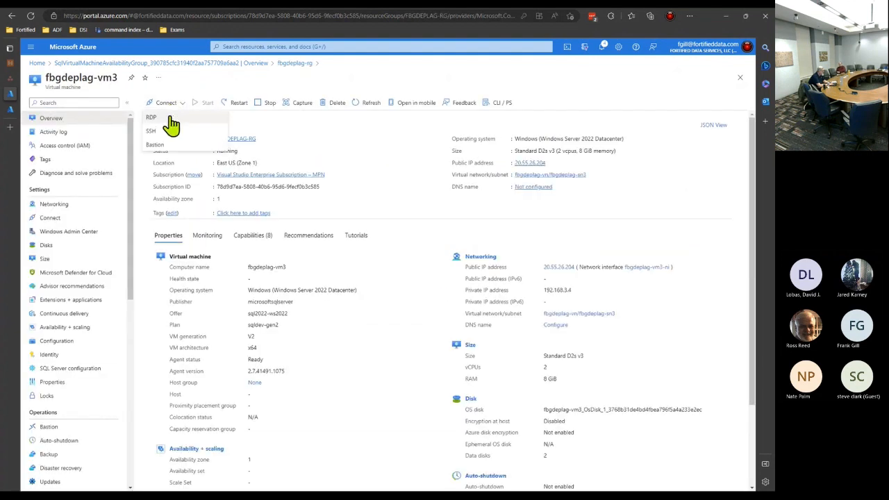
click(167, 118)
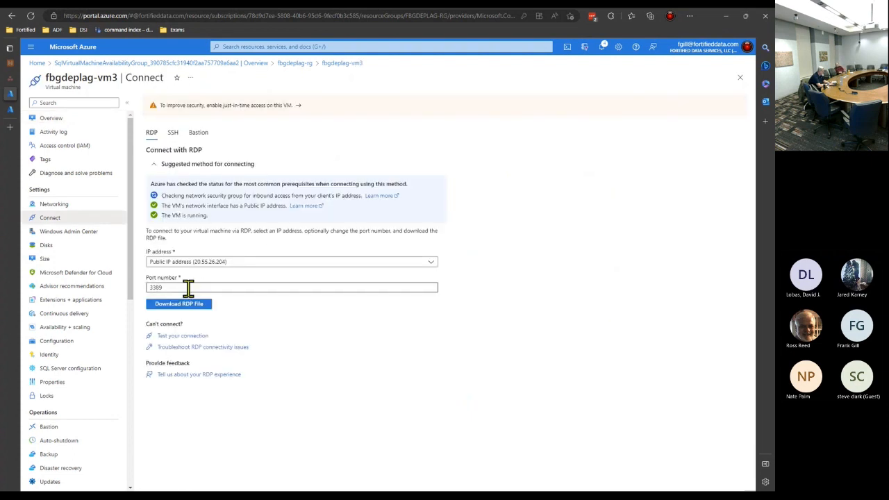
click(184, 305)
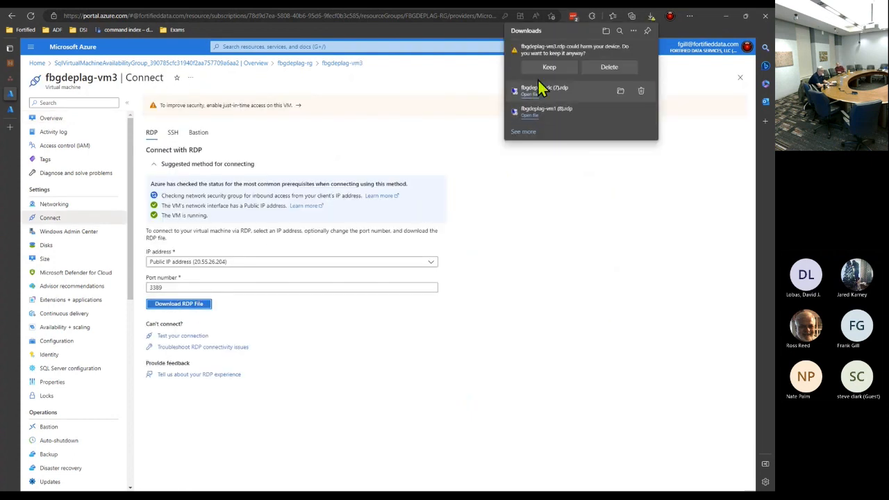
click(549, 67)
click(529, 53)
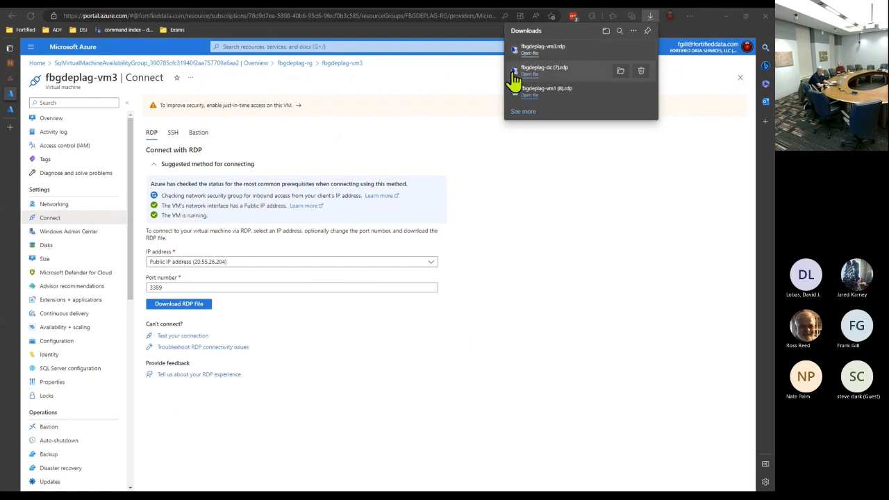
key(Tab)
key(Tab)
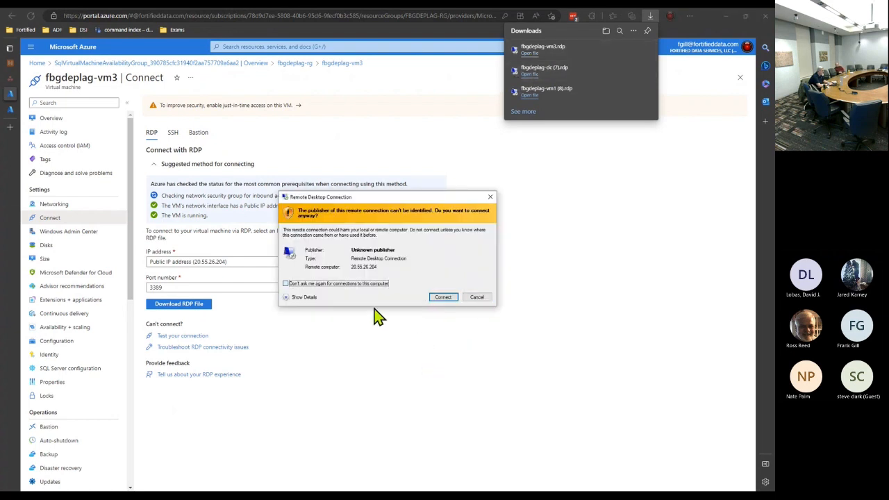
key(Return)
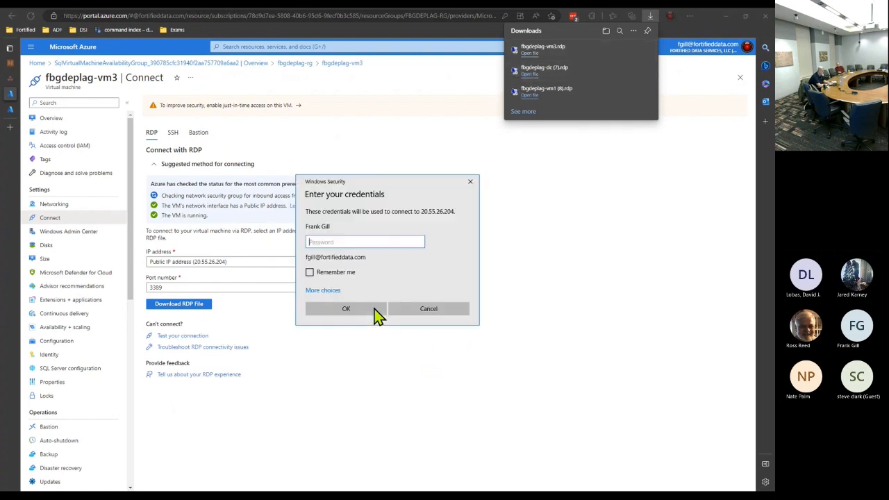
Try to sign in to fbgdeplag-vm3 with a different account, entering its user name and password
key(Tab)
key(Tab)
key(Return)
key(Tab)
key(Down)
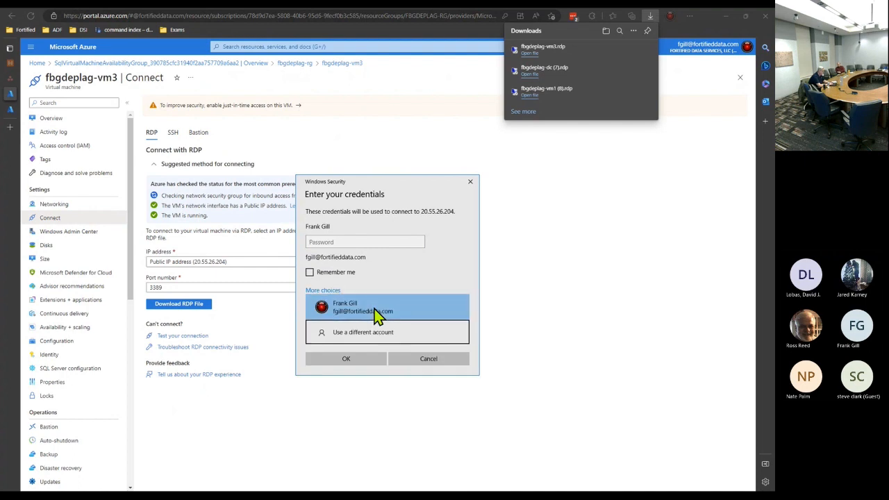
key(Return)
text(skree)
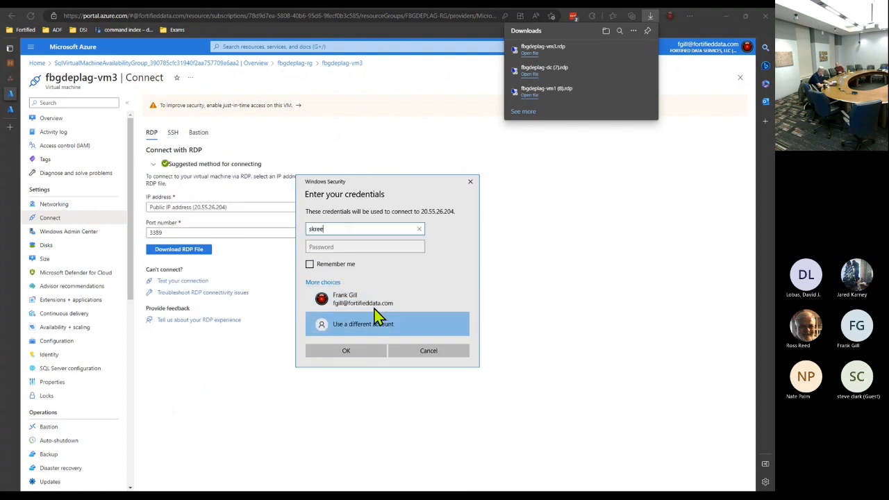
text(by)
key(Tab)
text(••••)
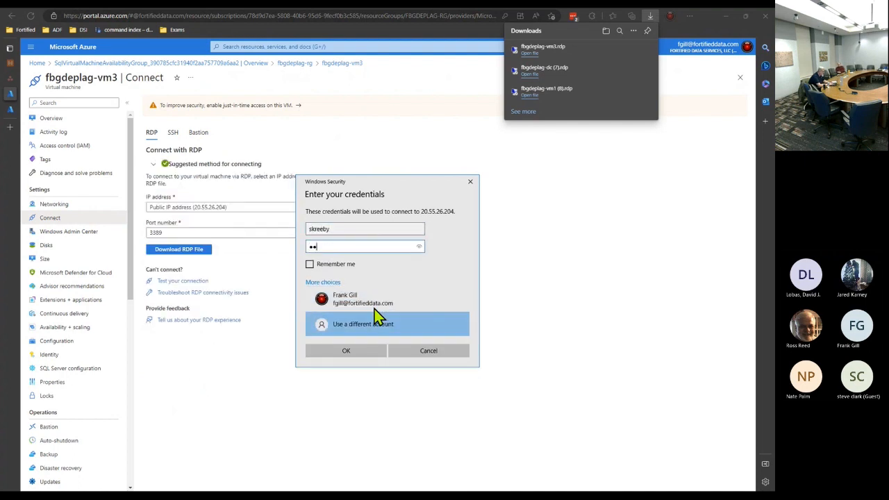
text(••••••••)
key(Tab)
key(Tab)
key(Tab)
key(Tab)
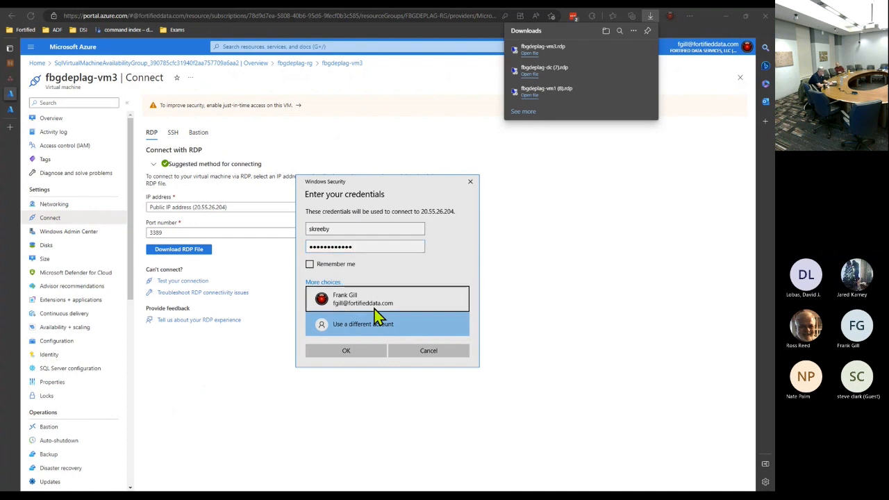
key(Return)
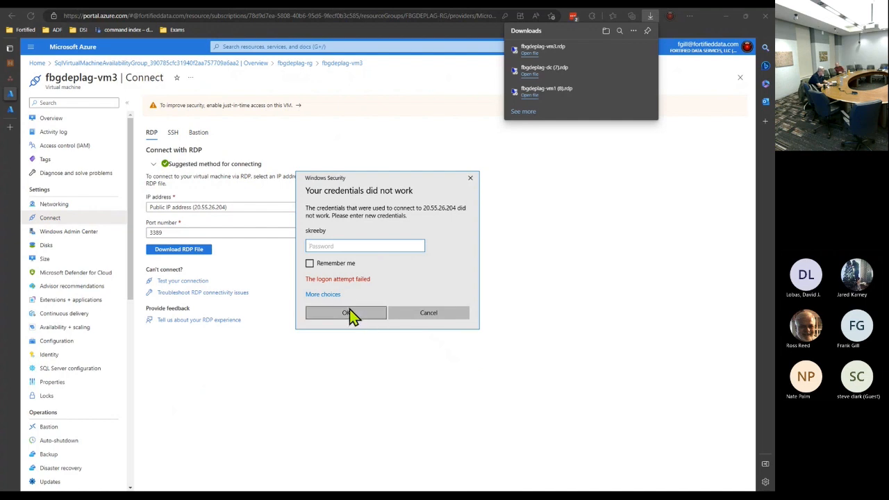
Sign in to fbgdeplag-vm3 with the local account's user name and password, accepting the remote computer's untrusted certificate
click(351, 311)
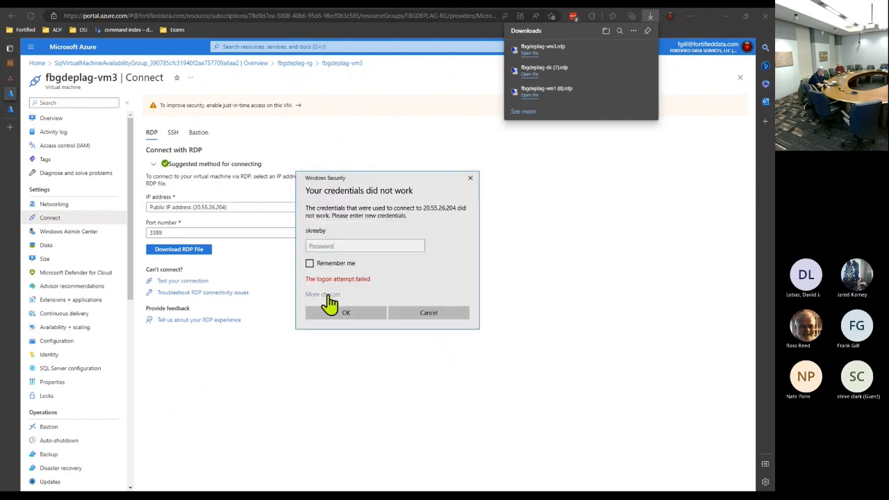
click(328, 294)
click(348, 335)
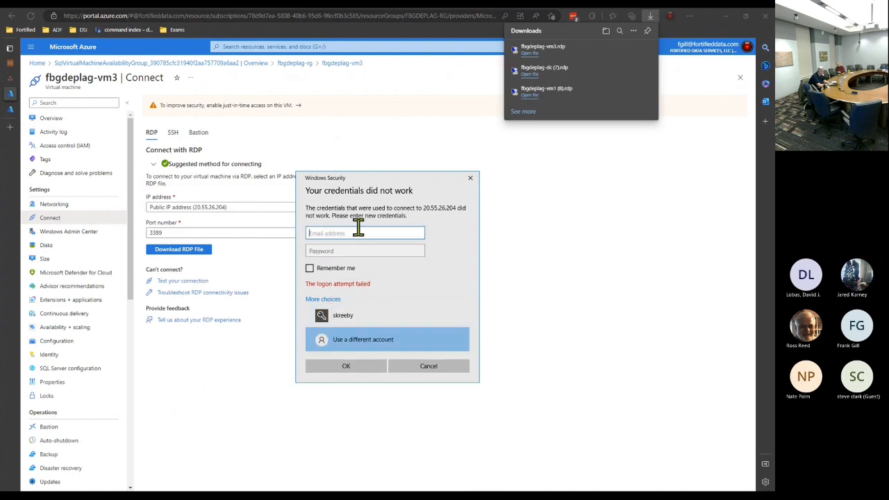
text(skreebylocal)
key(Tab)
text(•••••)
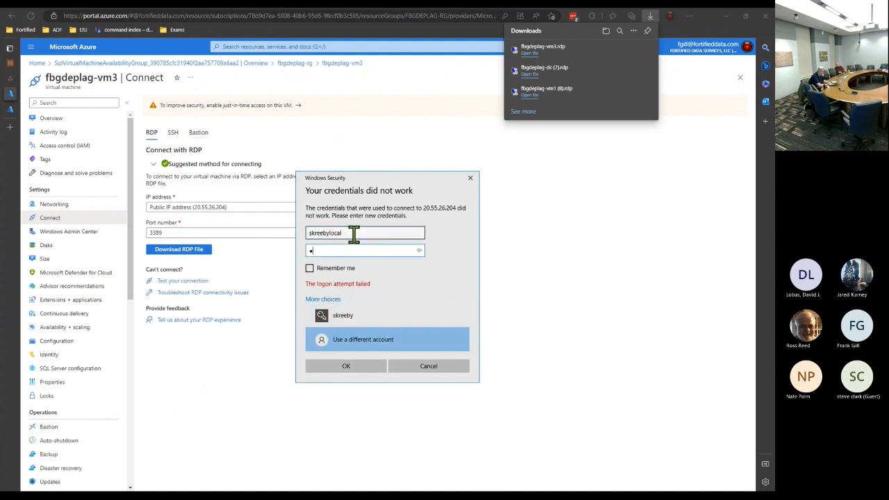
text(•••••••)
key(Return)
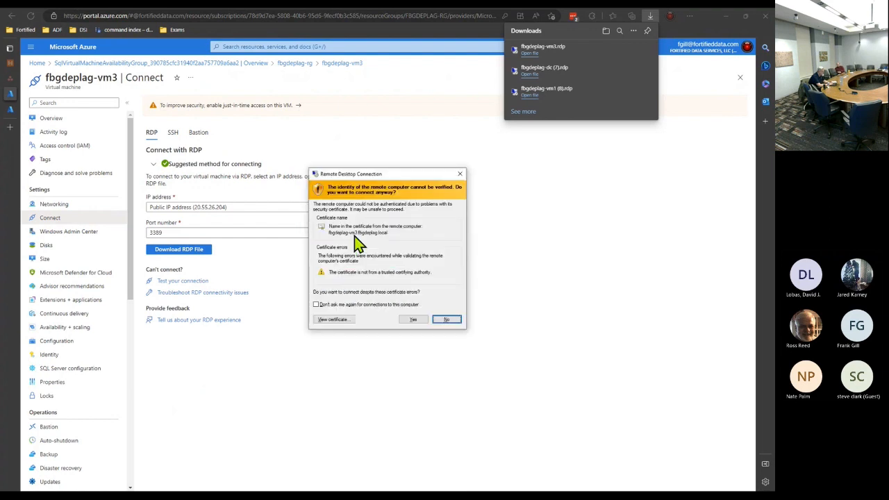
key(Return)
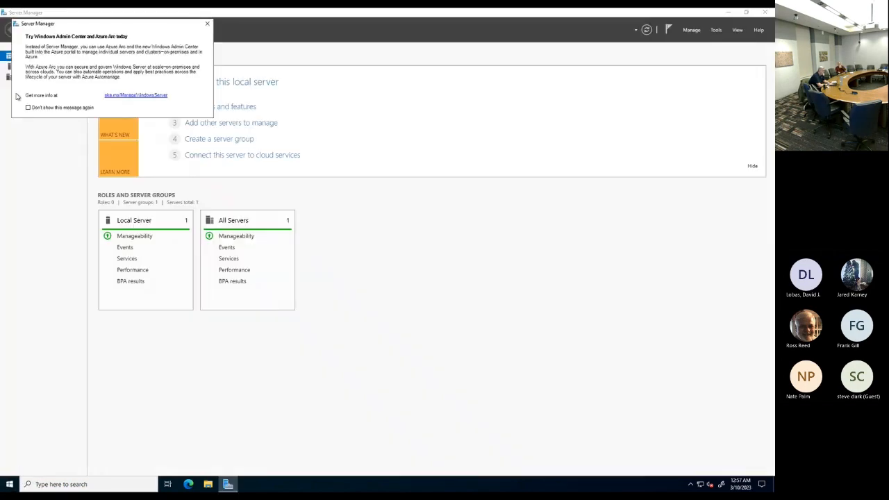
Permanently dismiss the Windows Admin Center notice in Server Manager and launch SQL Server Management Studio from SQL Server Tools 19
click(29, 108)
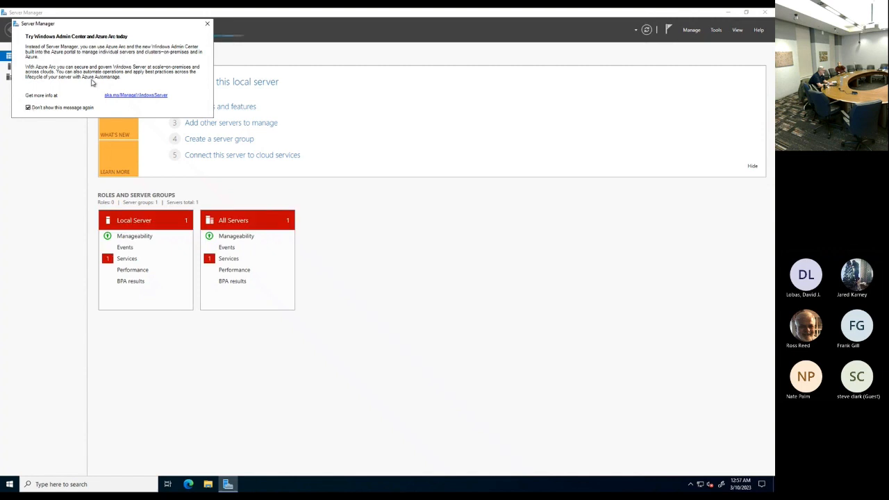
click(207, 25)
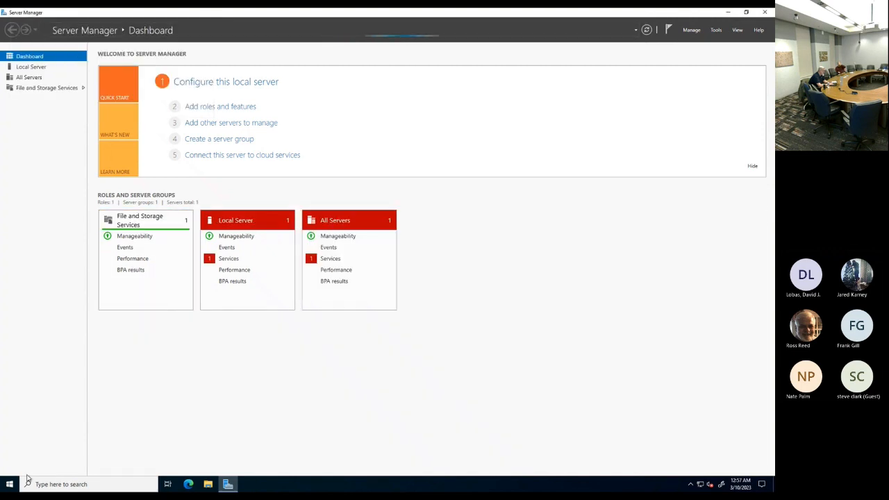
click(9, 485)
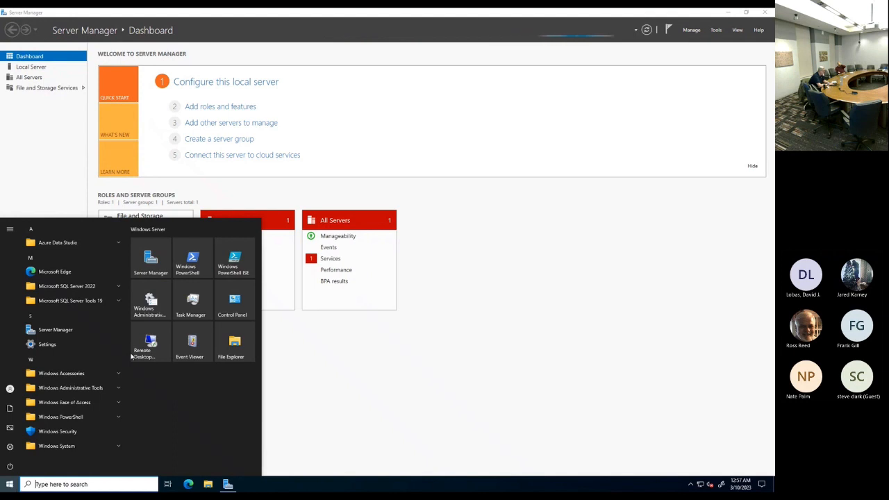
click(96, 301)
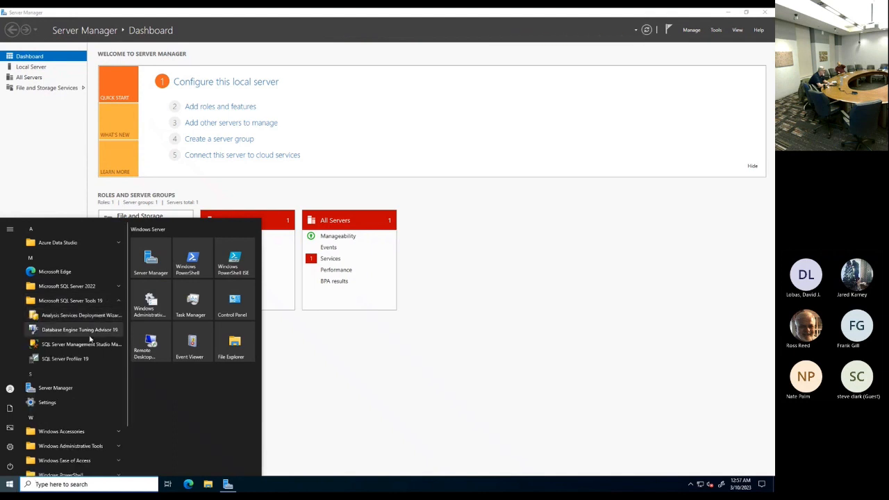
click(77, 341)
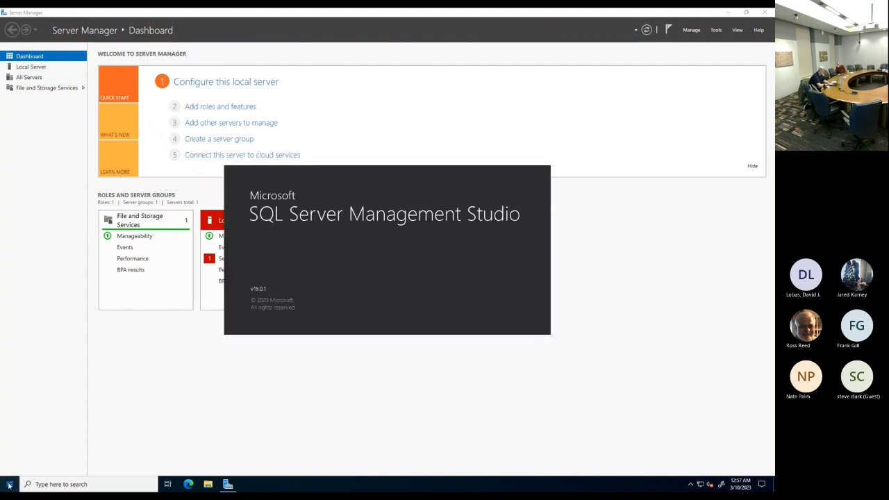
Open Failover Cluster Manager and connect it to the cluster on this server
click(10, 484)
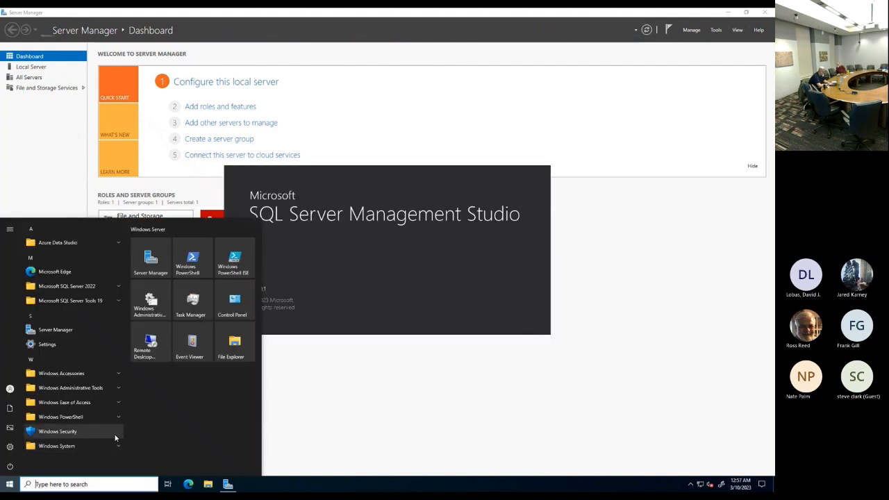
text(fai)
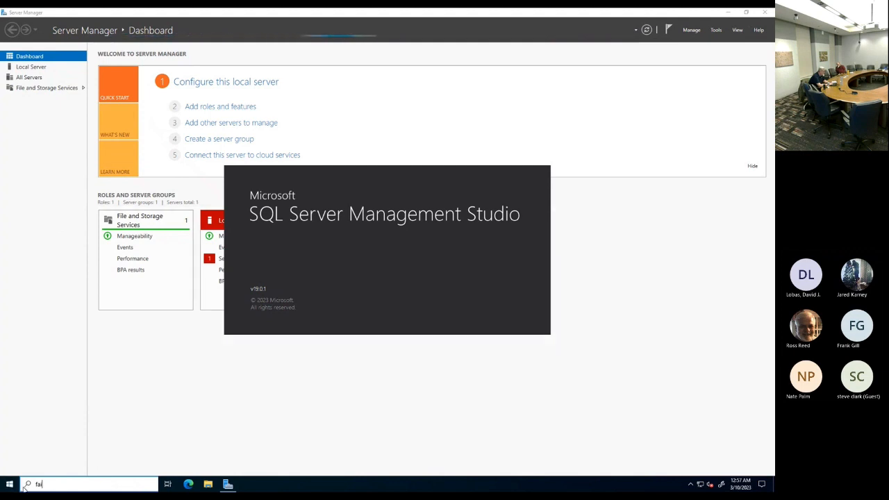
text(lover)
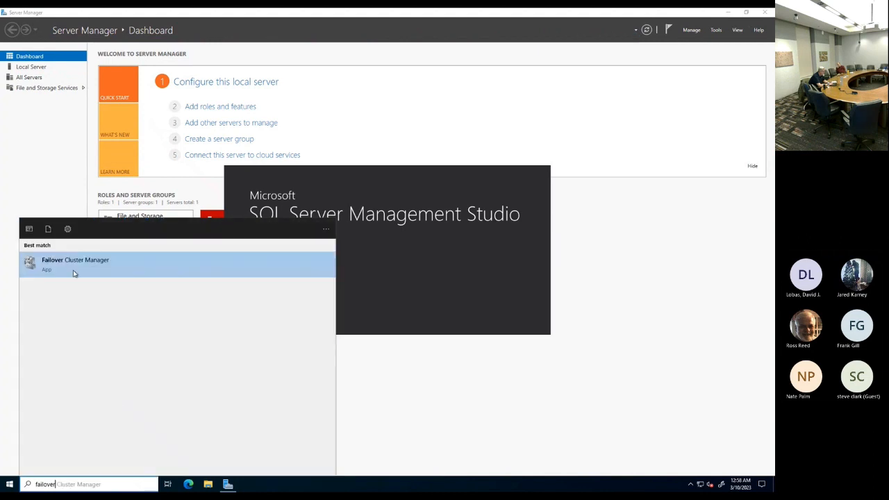
click(74, 271)
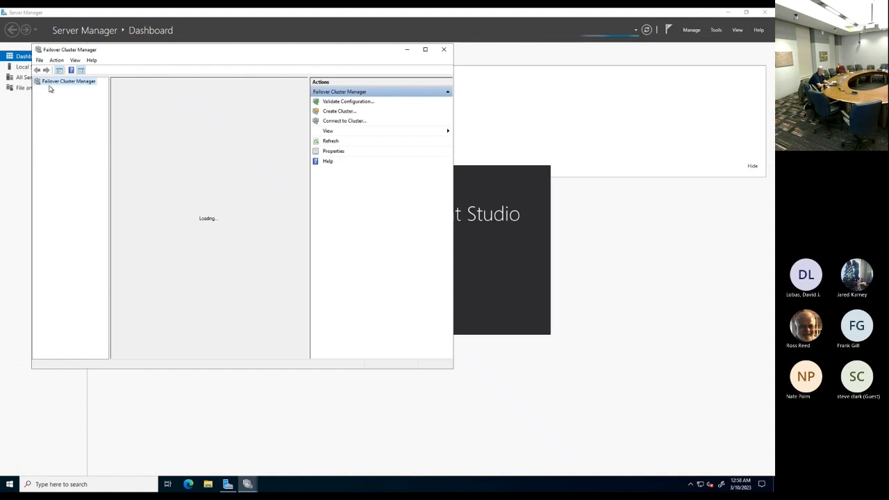
right_click(59, 83)
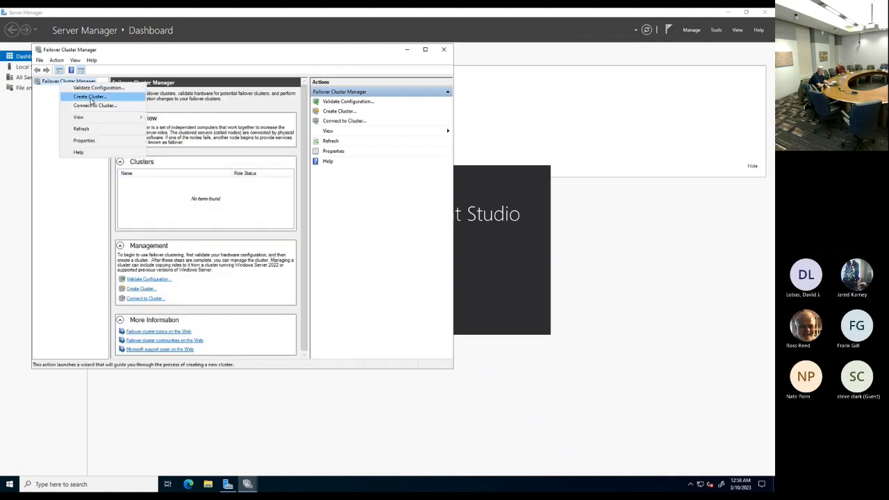
click(91, 106)
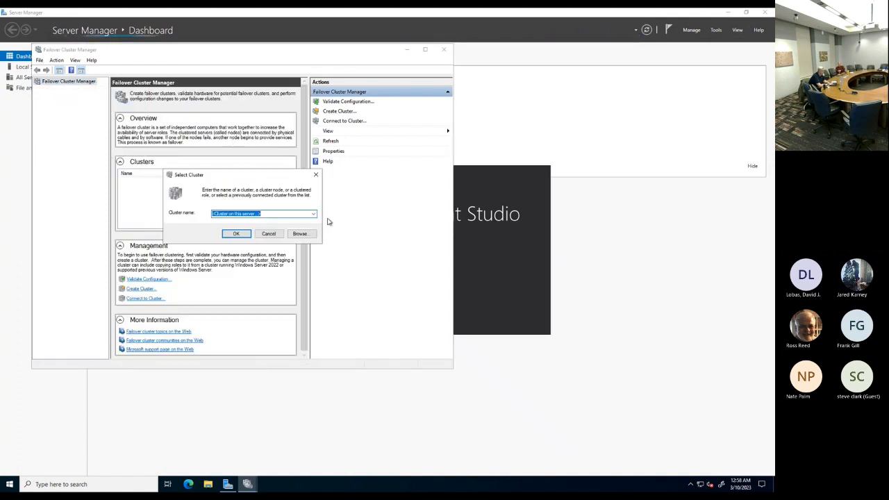
click(236, 234)
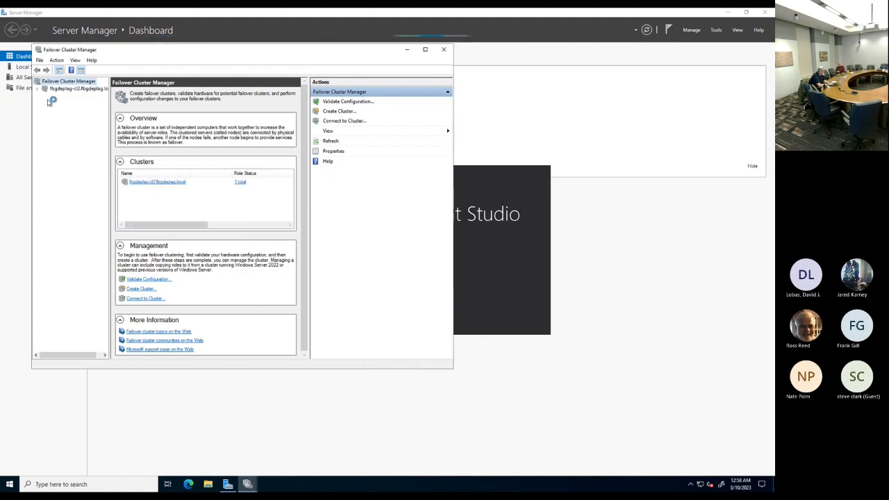
Expand cluster fbgdeplag-cl2 and examine its nodes and roles
click(37, 89)
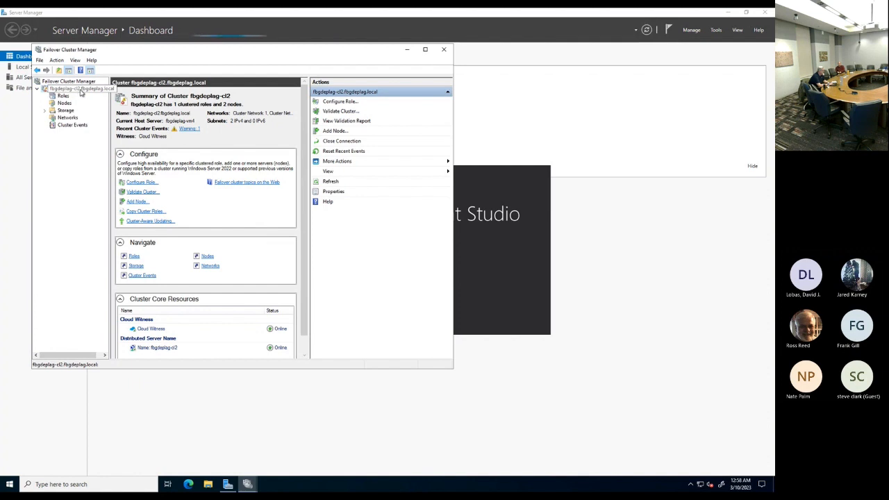
click(63, 102)
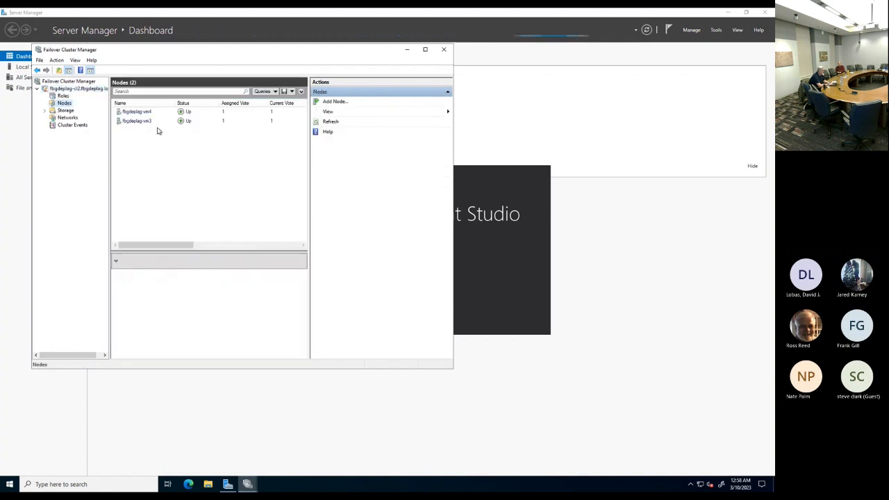
click(63, 96)
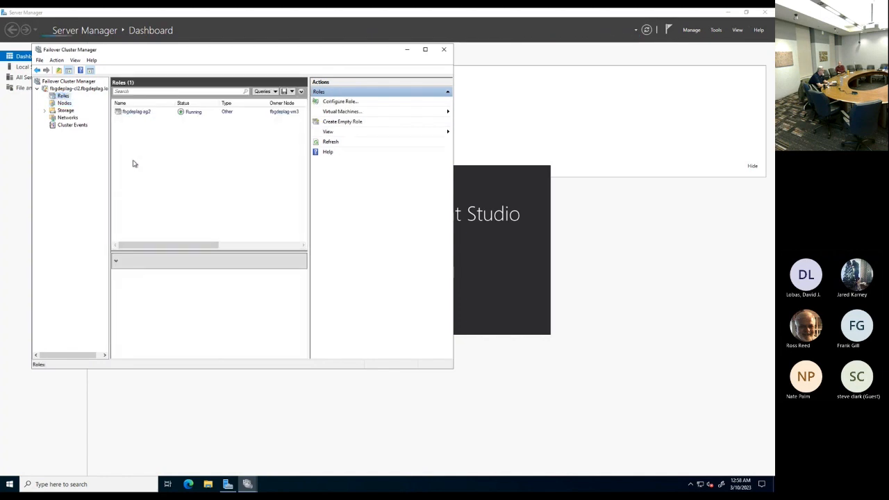
Inspect the resources of the fbgdeplag-ag2 role, including the IP addresses under server name fbgdeplag-ls2
click(131, 112)
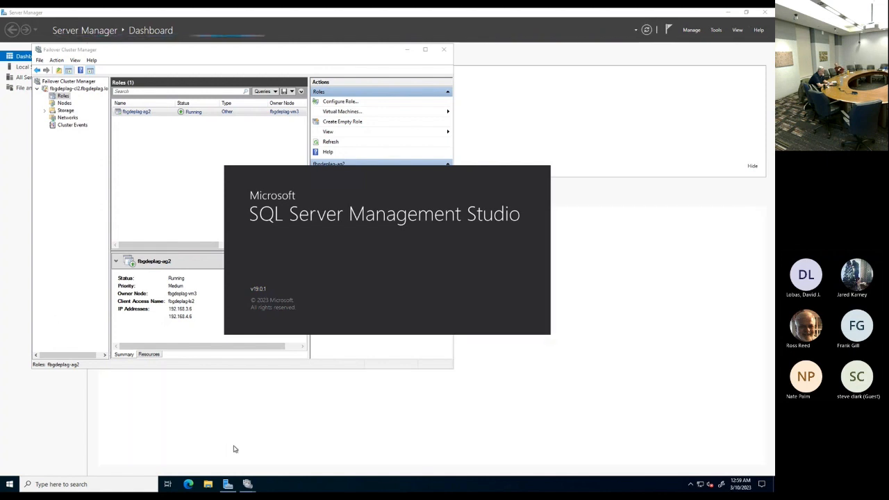
click(49, 161)
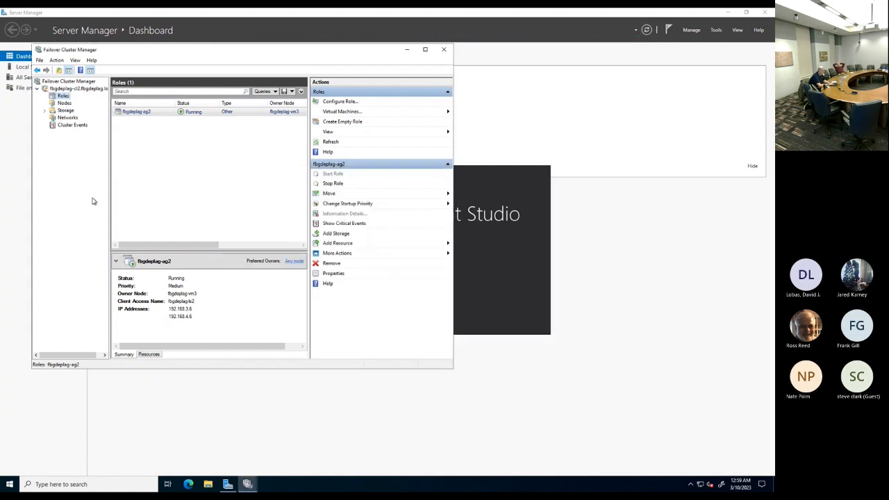
click(157, 354)
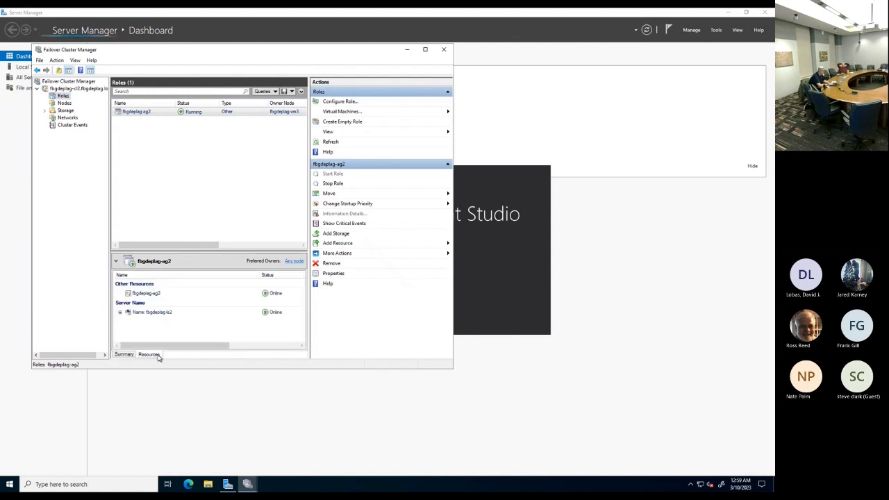
click(121, 313)
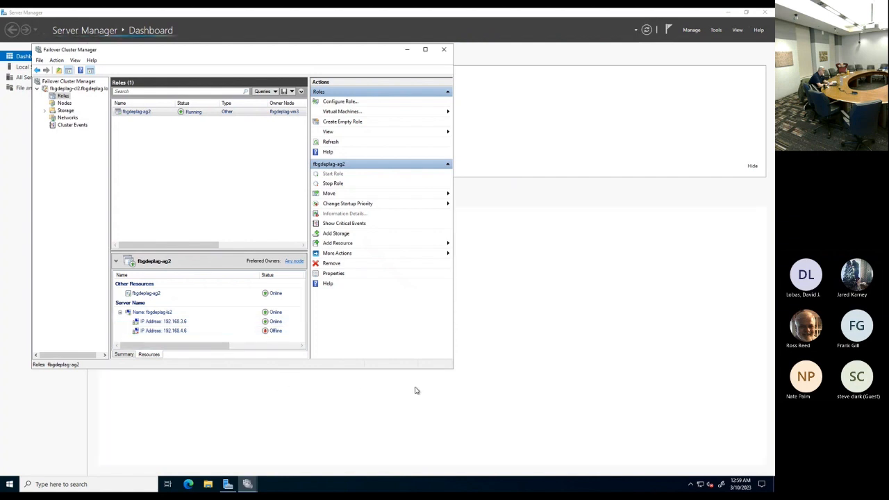
Minimize Failover Cluster Manager, switch to SQL Server Management Studio, and connect to fbgdeplag-vm3 using Windows Authentication
click(247, 484)
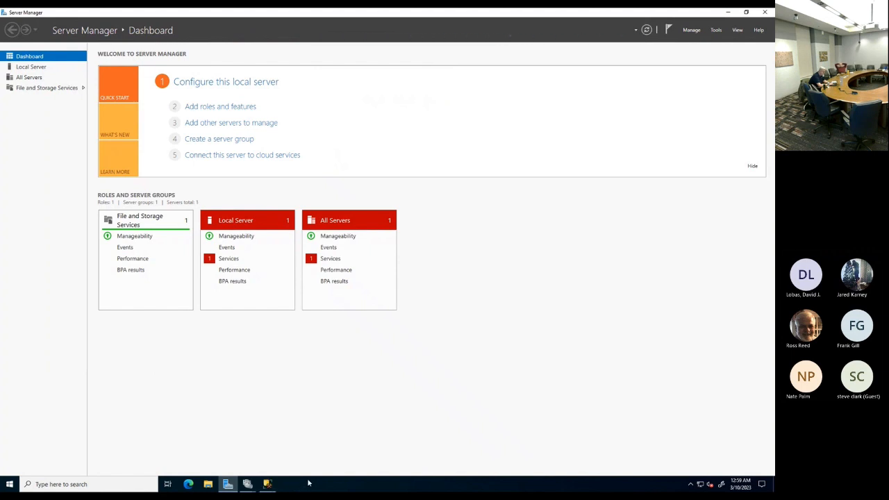
click(272, 485)
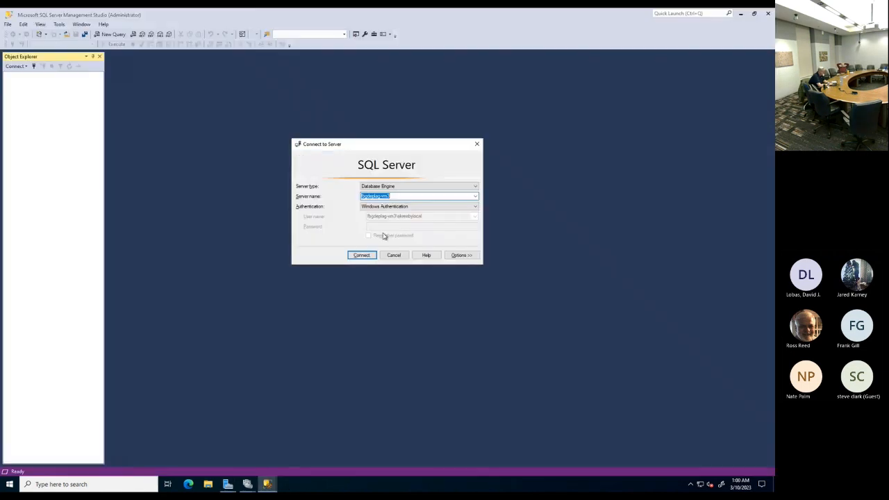
click(373, 255)
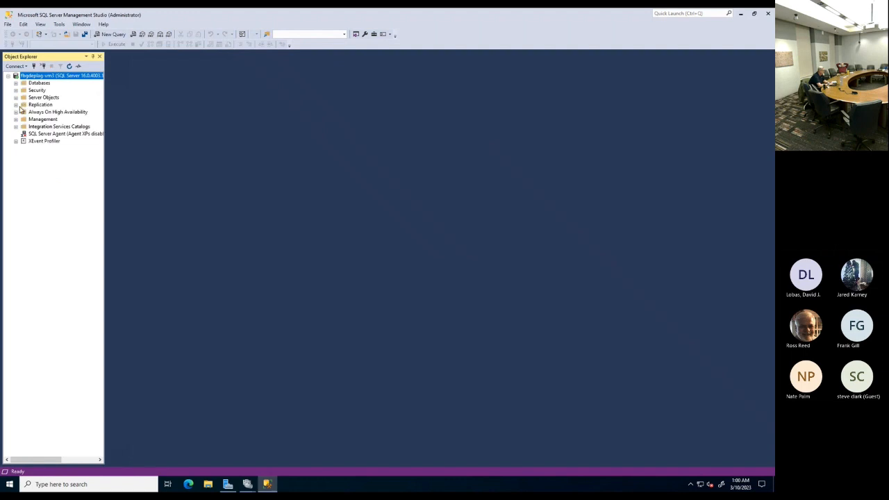
Expand Always On High Availability to view fbgdeplag-ag2's replicas, databases and listeners, widening Object Explorer to show full names
click(16, 112)
click(22, 120)
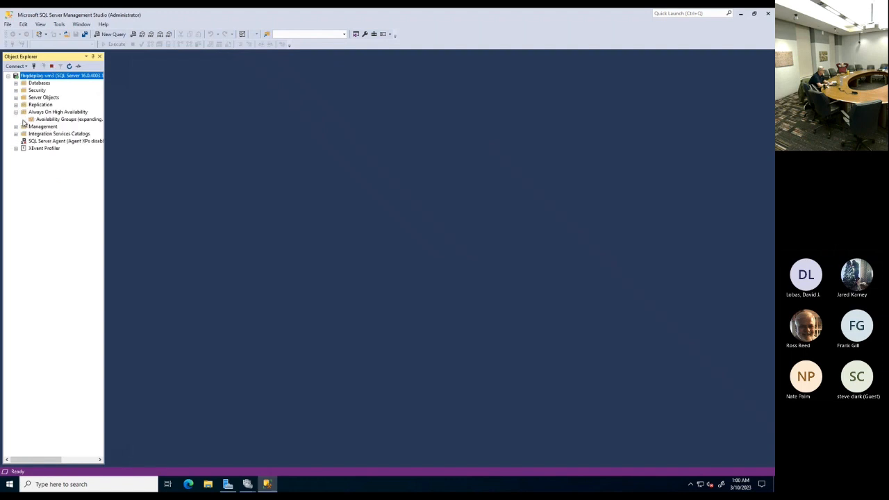
click(31, 127)
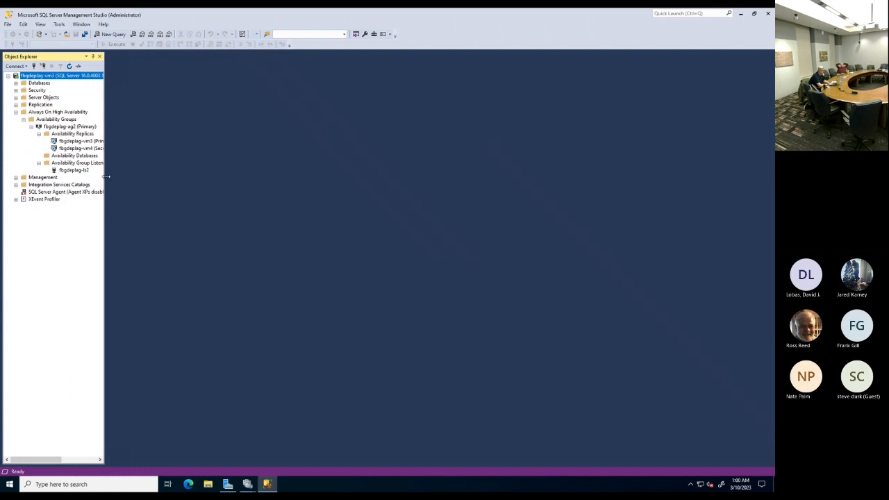
drag(104, 178, 219, 186)
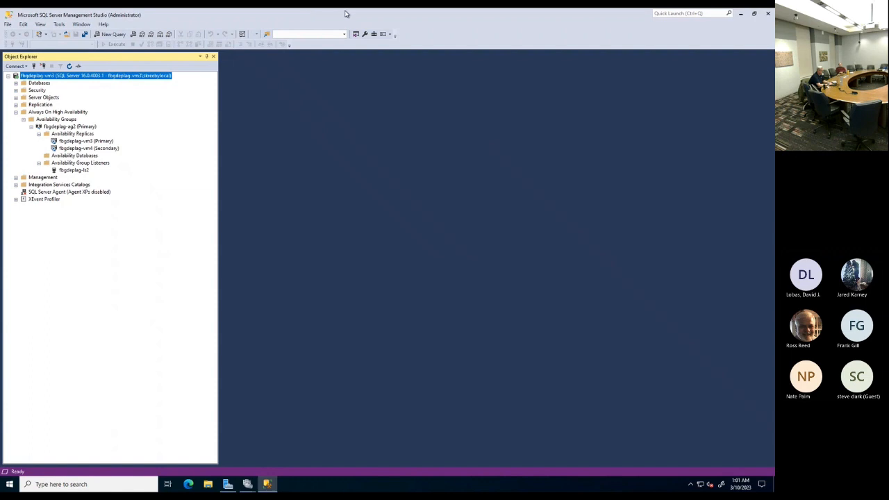
Minimize the remote desktop session, switch to the PowerPoint slide show, and advance to the What We Have Covered slide
key(alt+Tab)
mouse_move(421, 9)
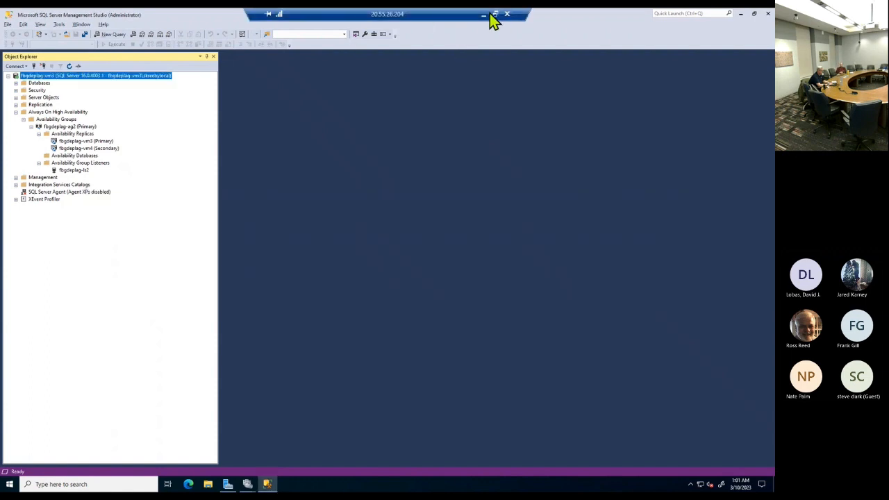
click(484, 15)
key(alt+Tab)
key(Tab)
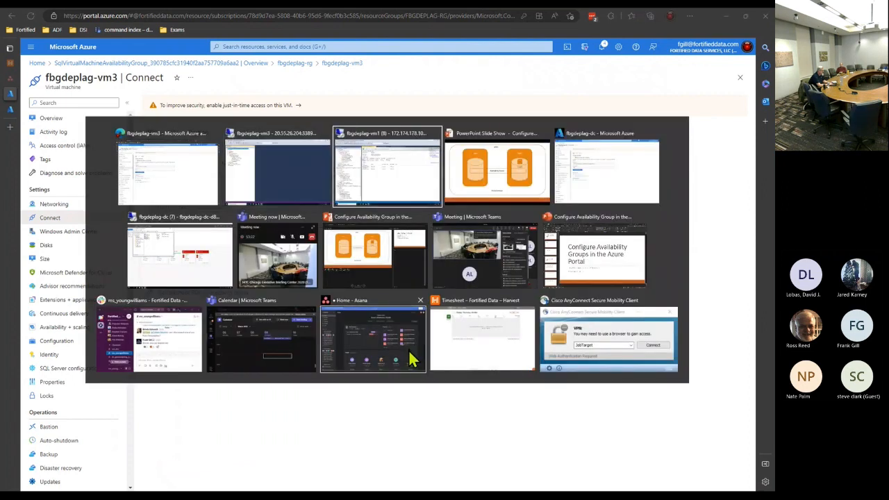
key(Tab)
key(Right)
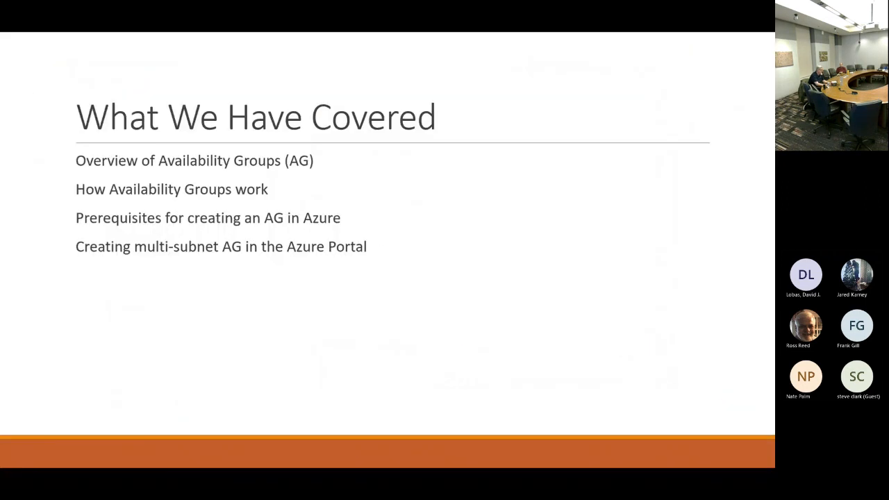